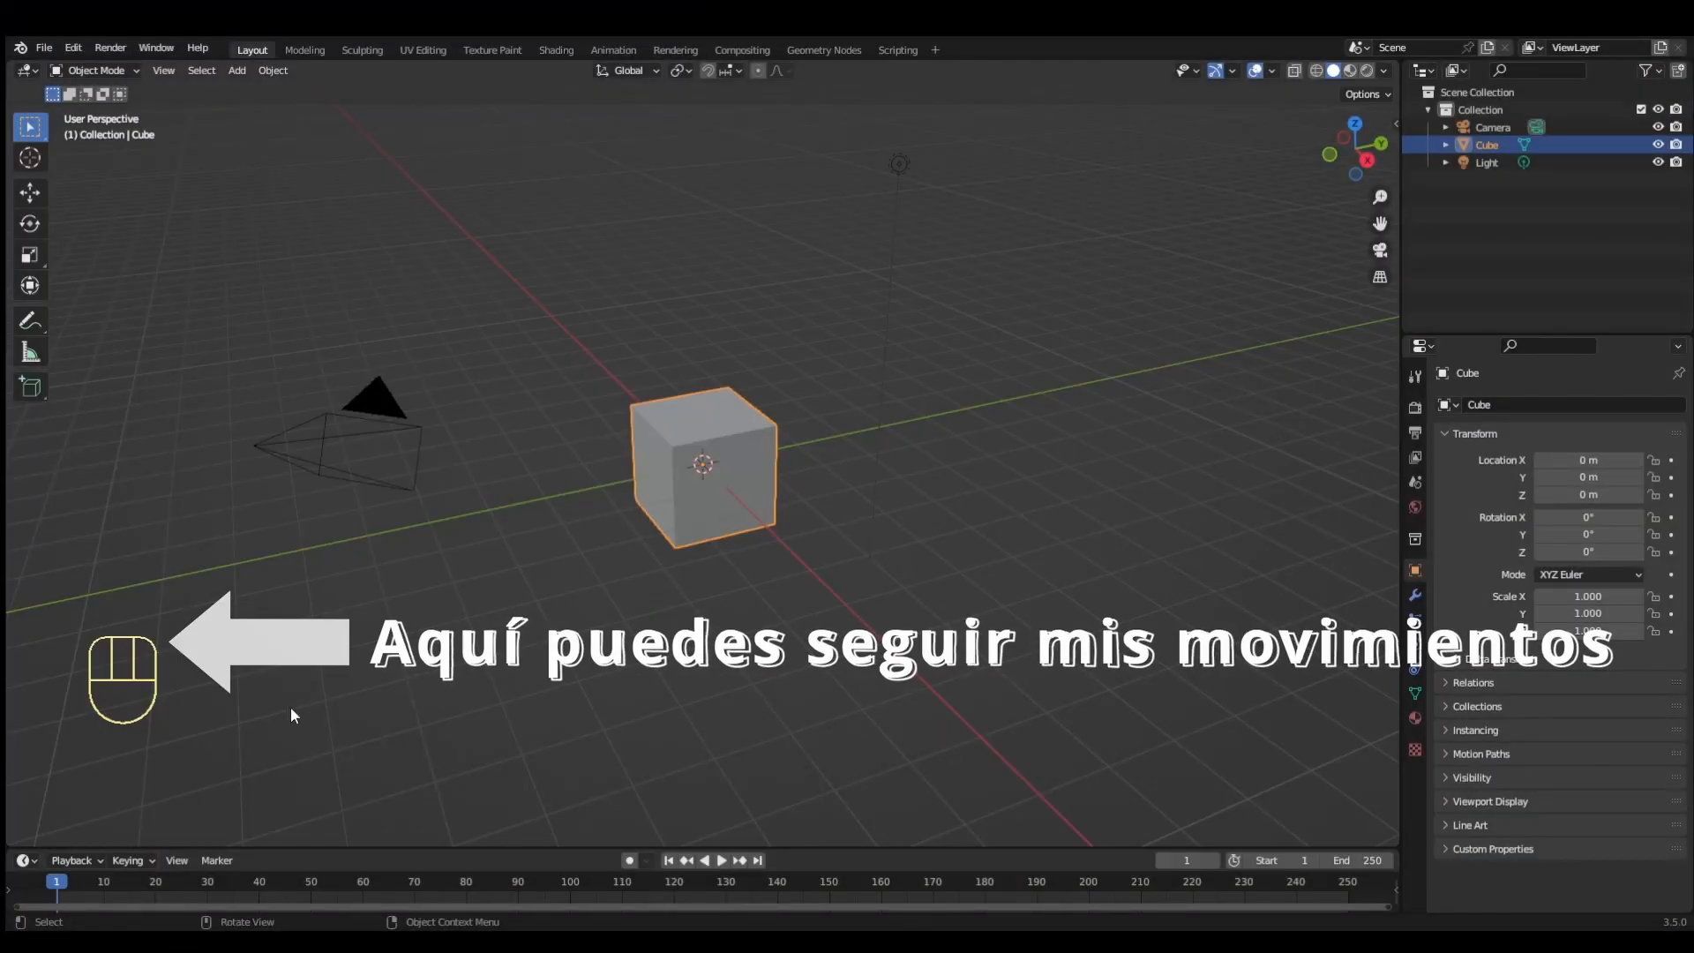
Enable backface culling, shadow and cavity of type Both in viewport shading, with world-space ridge and valley at 2.5 and screen-space ones at 2.0.
click(1384, 69)
click(1299, 406)
click(1286, 444)
click(1285, 465)
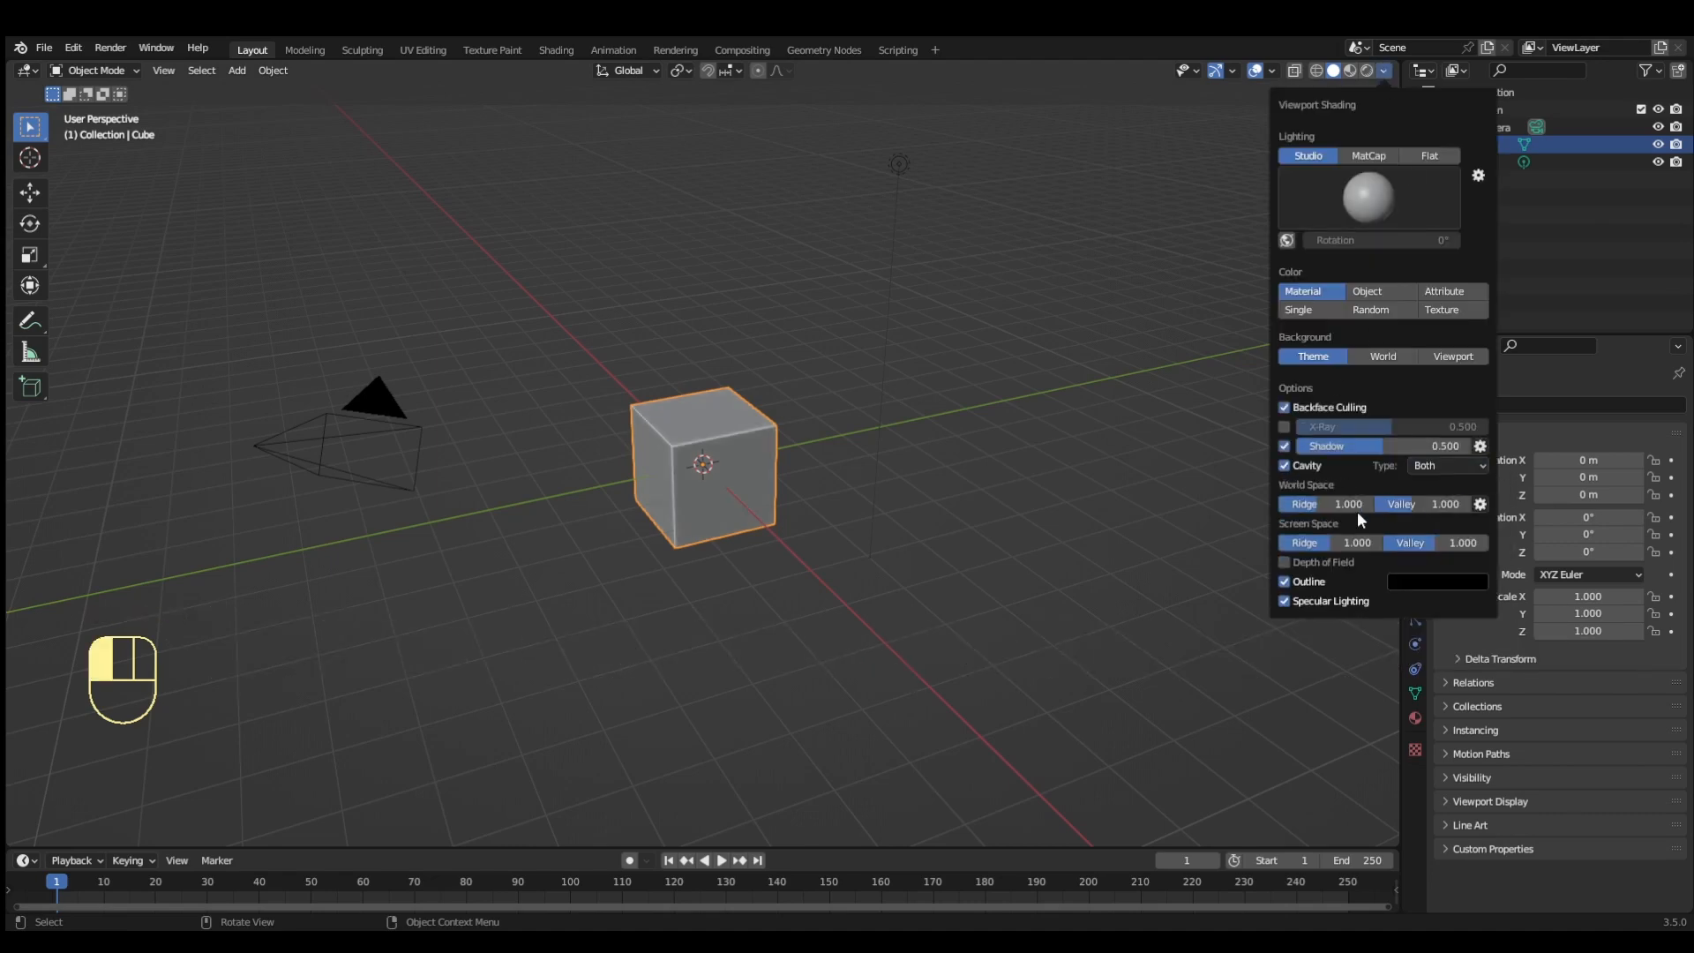
drag(1403, 505, 1446, 505)
drag(1333, 542, 1443, 542)
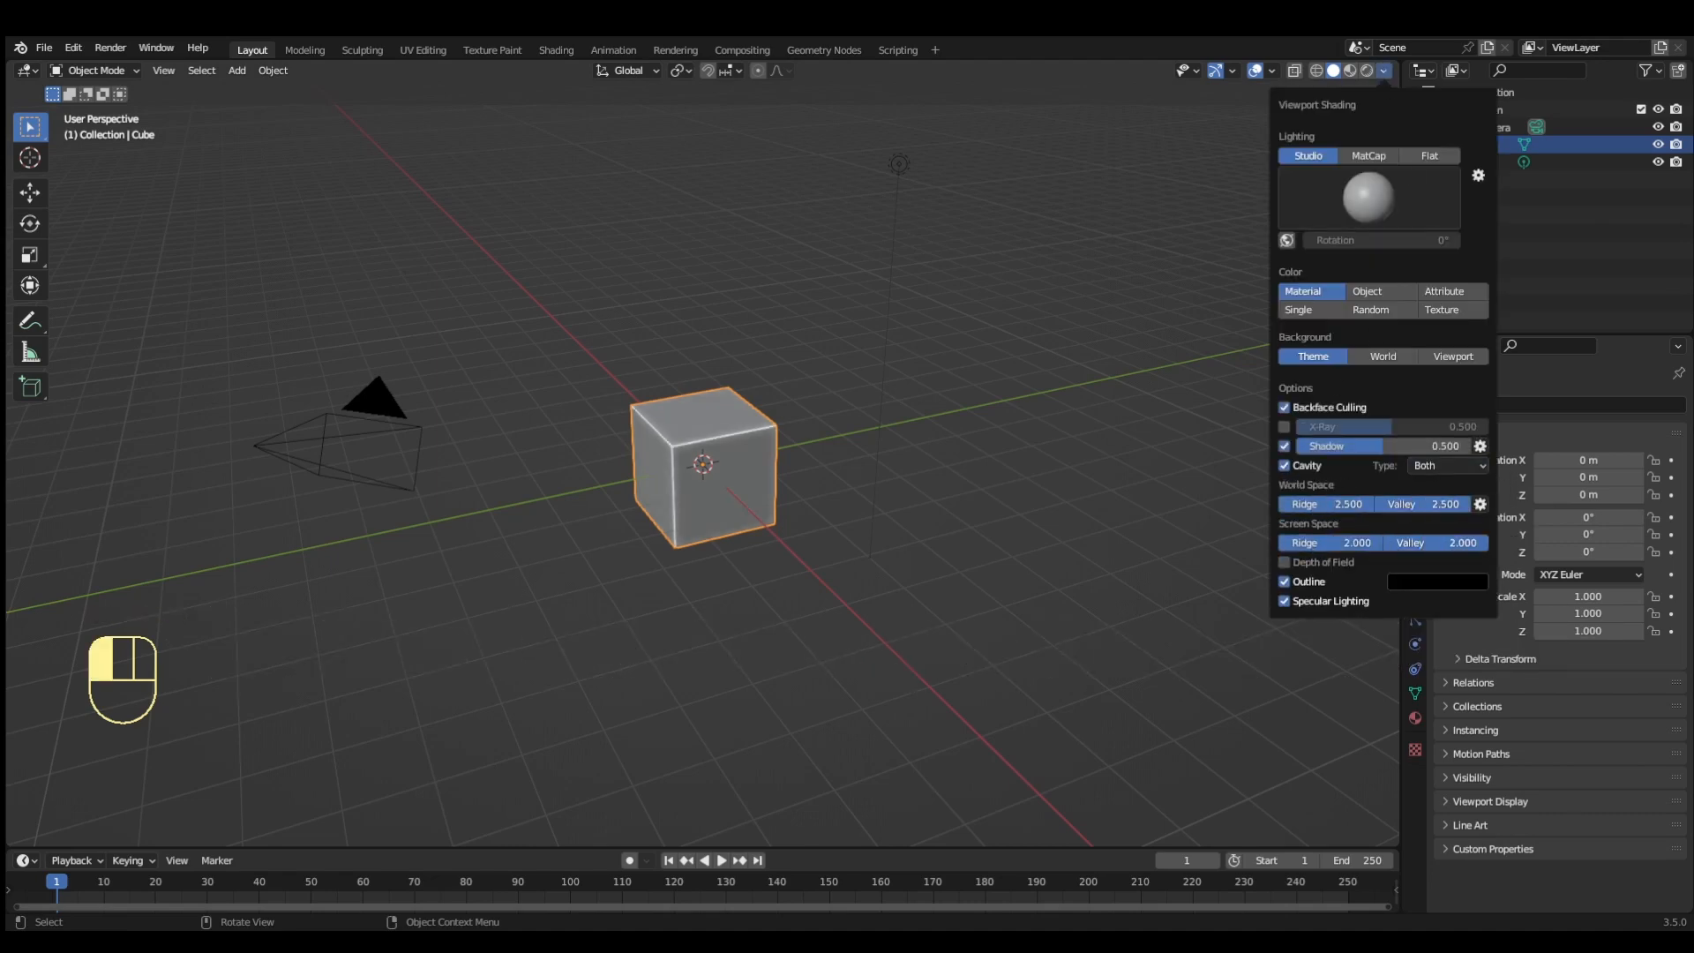
click(1381, 73)
Split the 3D viewport vertically at about four fifths of its width and hide the toolbar in the new narrow viewport.
right_click(1399, 60)
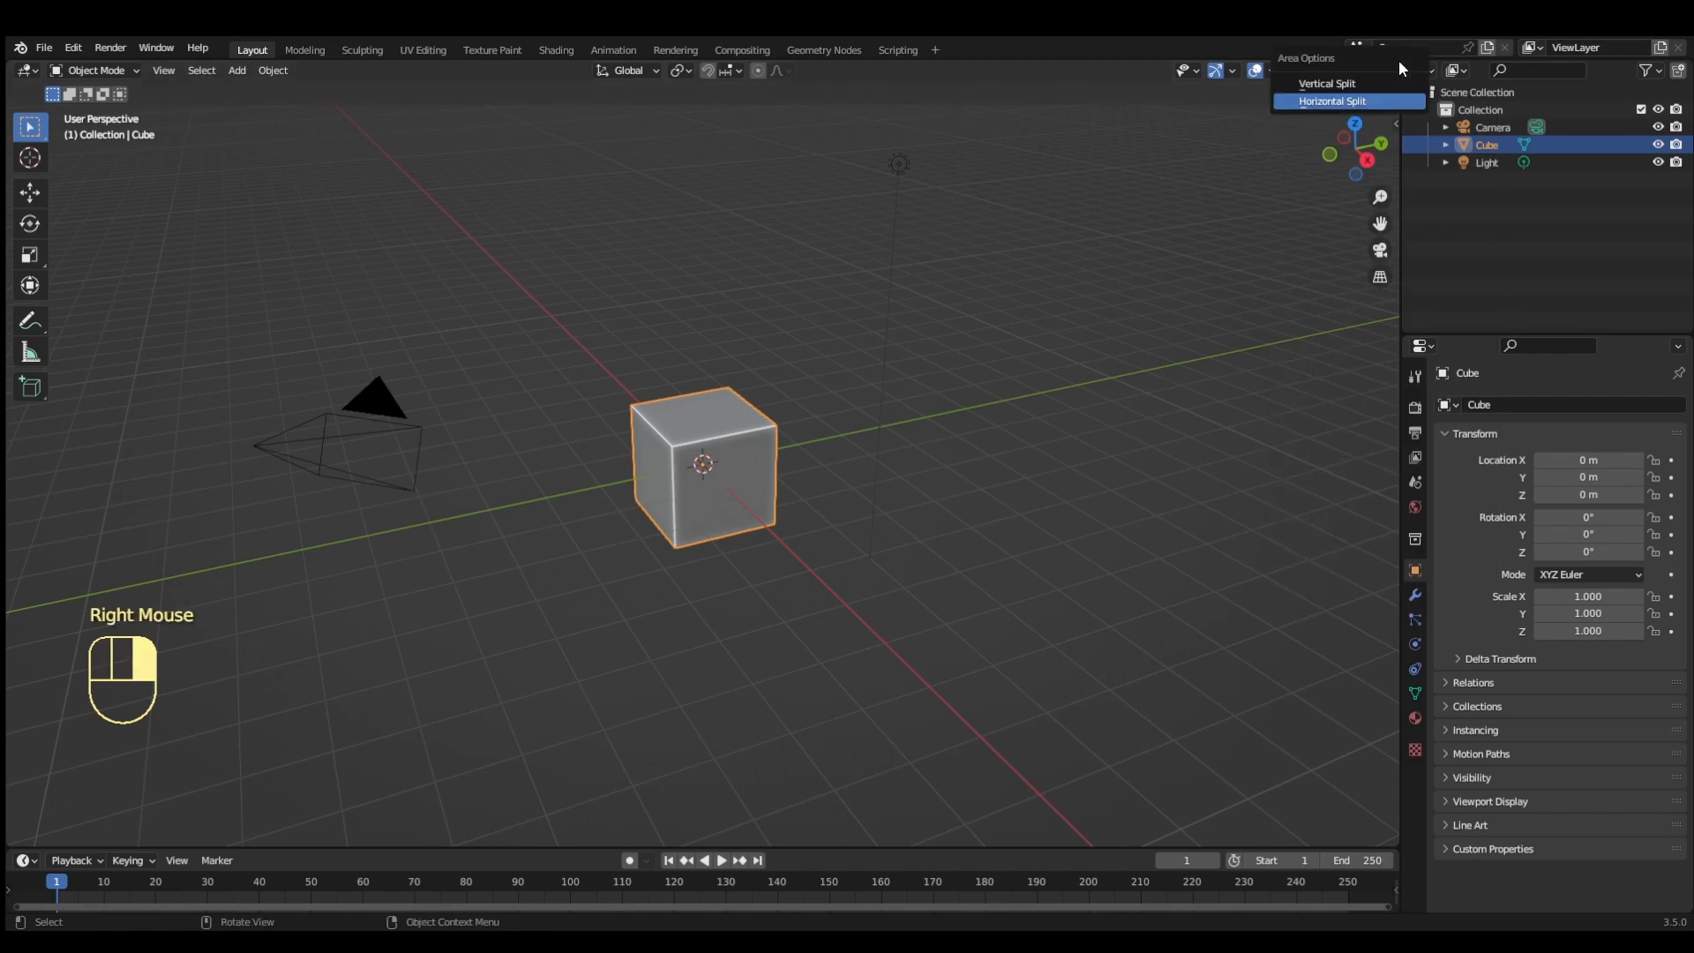
click(1333, 78)
click(1131, 239)
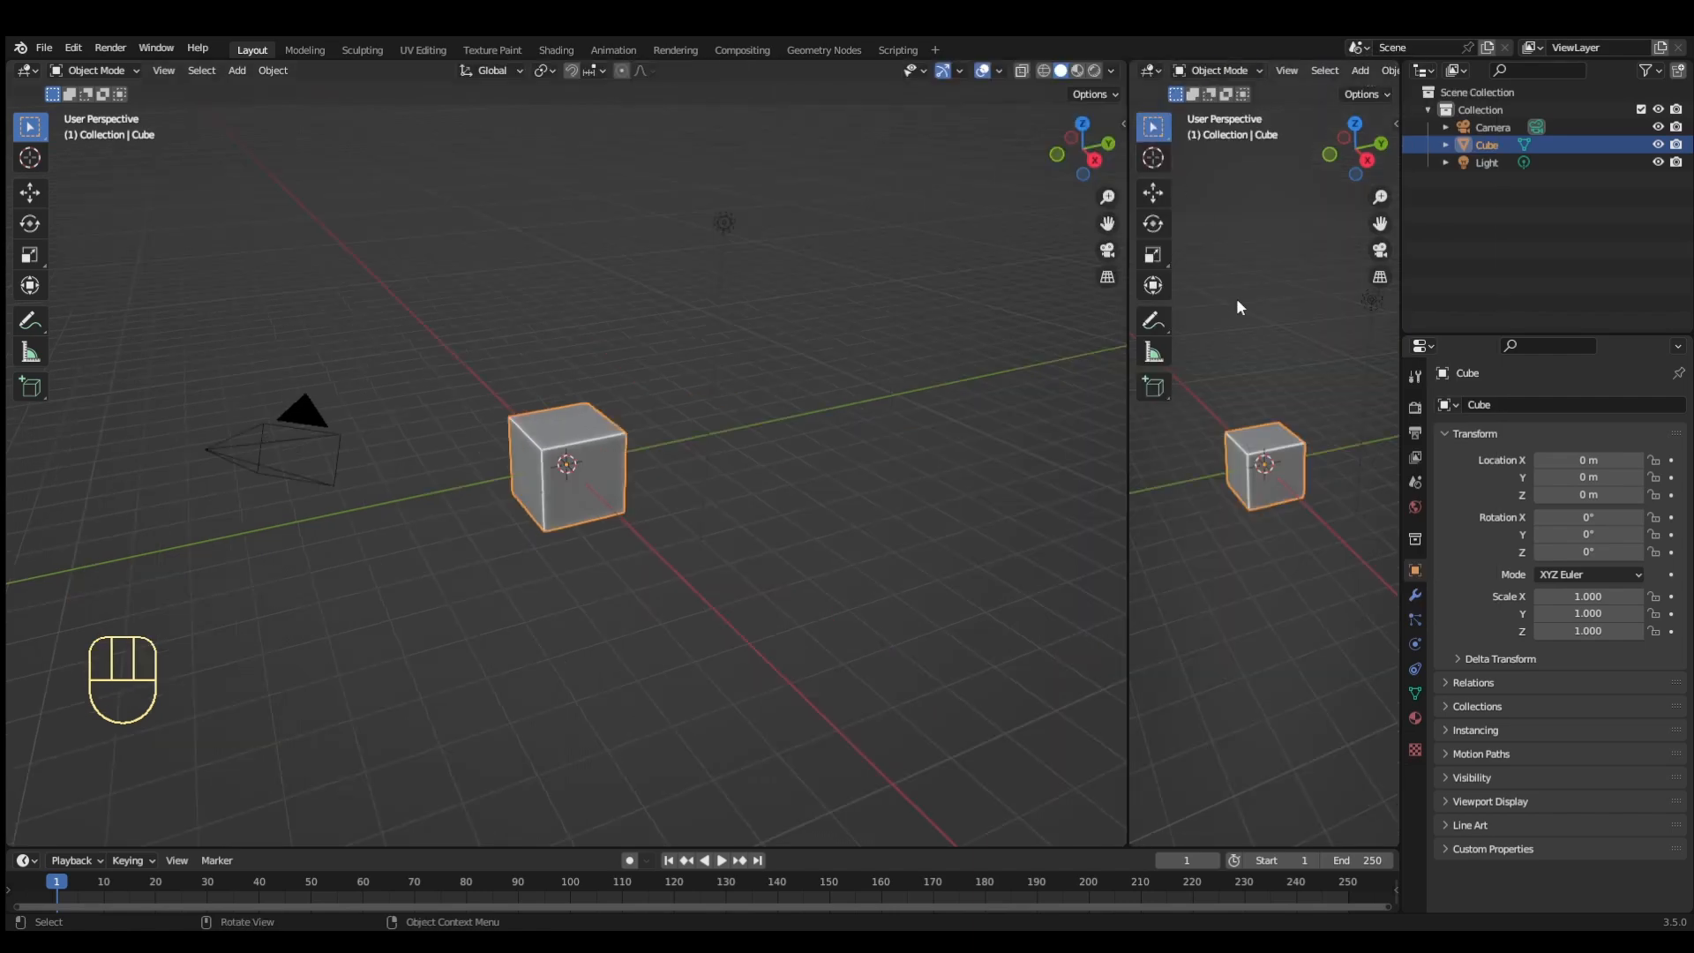
key(t)
Split the narrow viewport horizontally in half, with a front orthographic view above and a top orthographic view below.
right_click(1399, 459)
click(1382, 476)
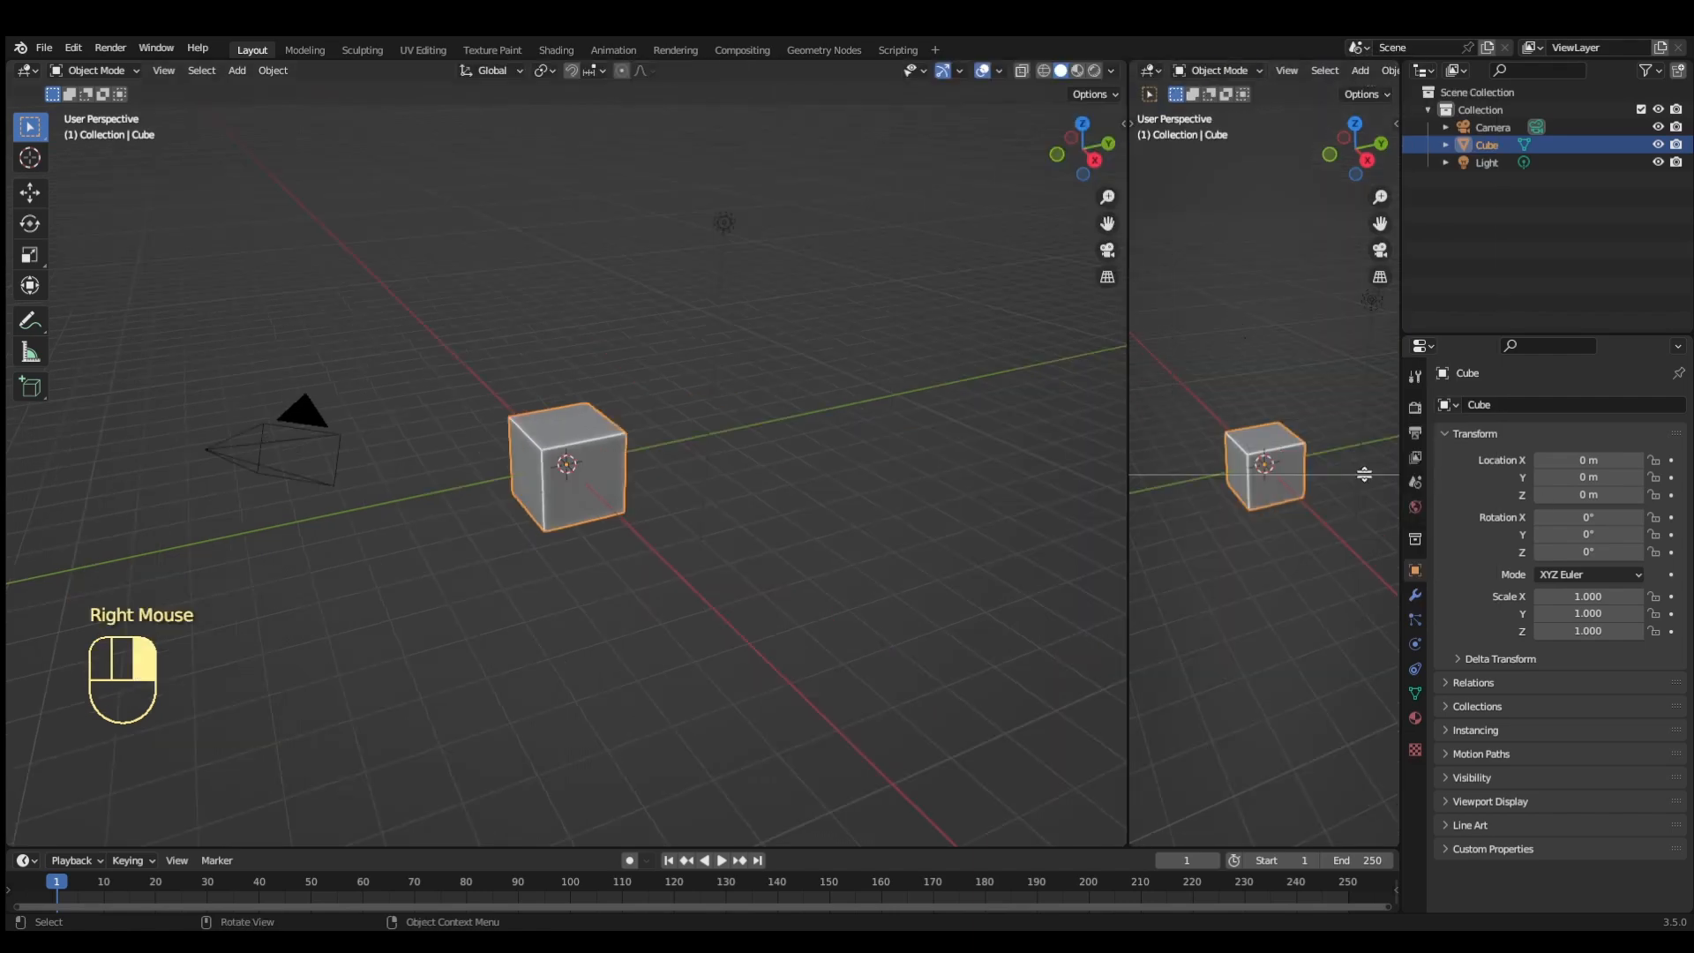
click(1363, 477)
key(KP_1)
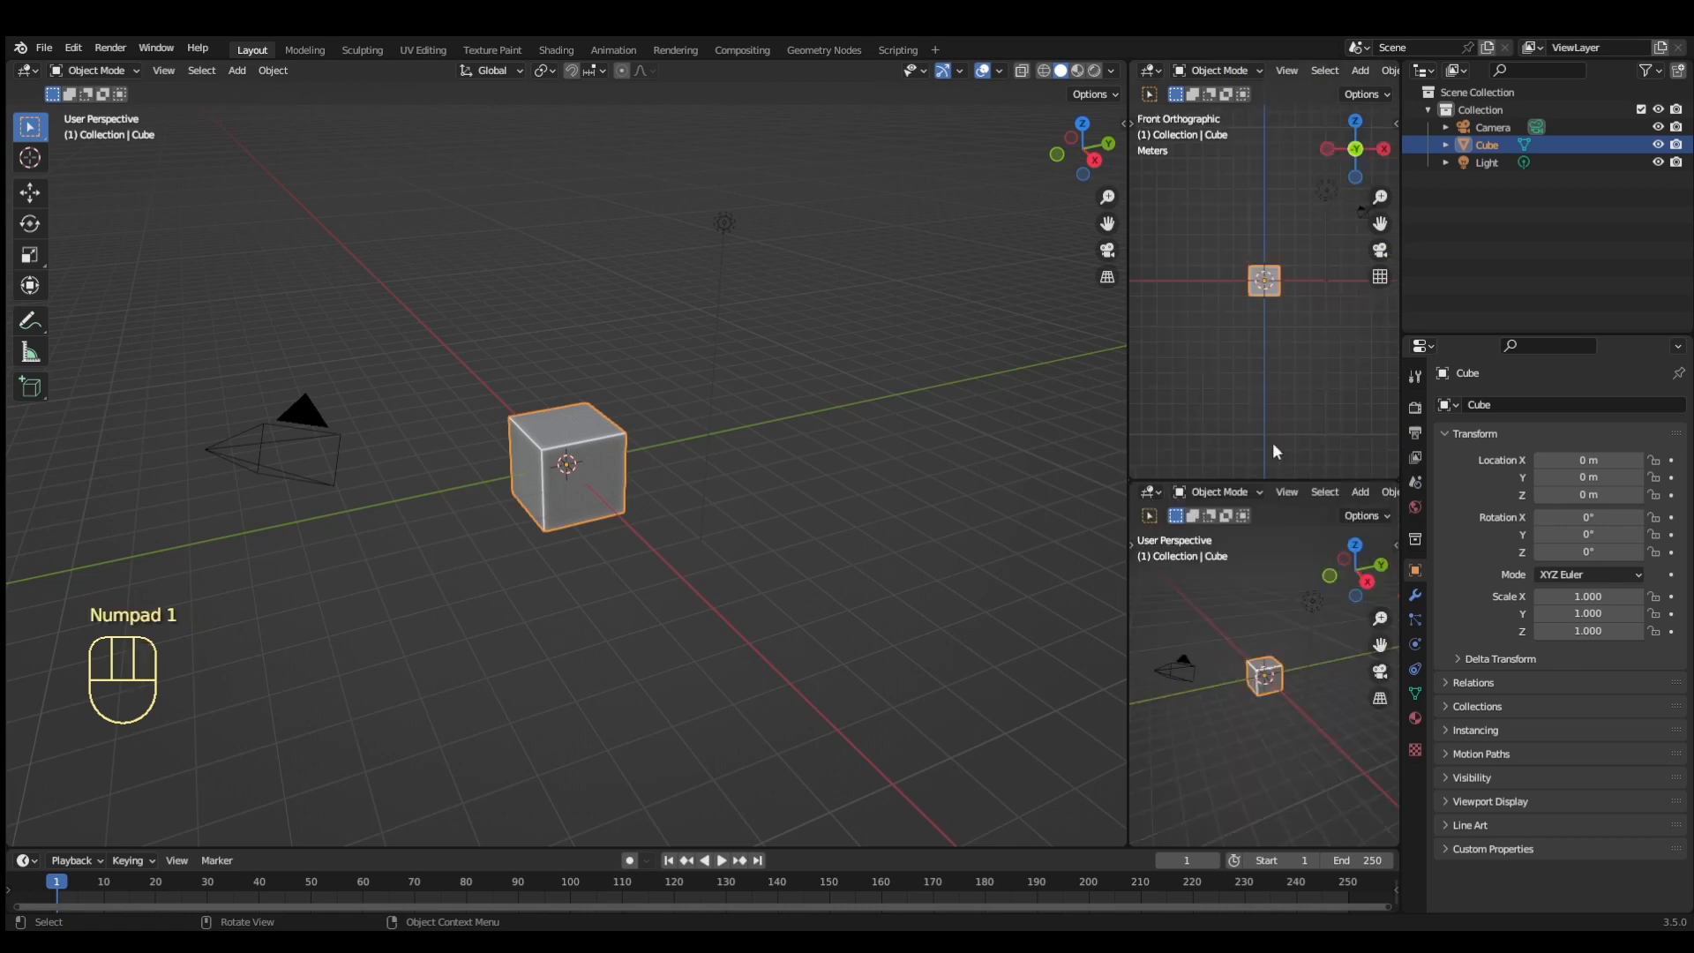
key(KP_7)
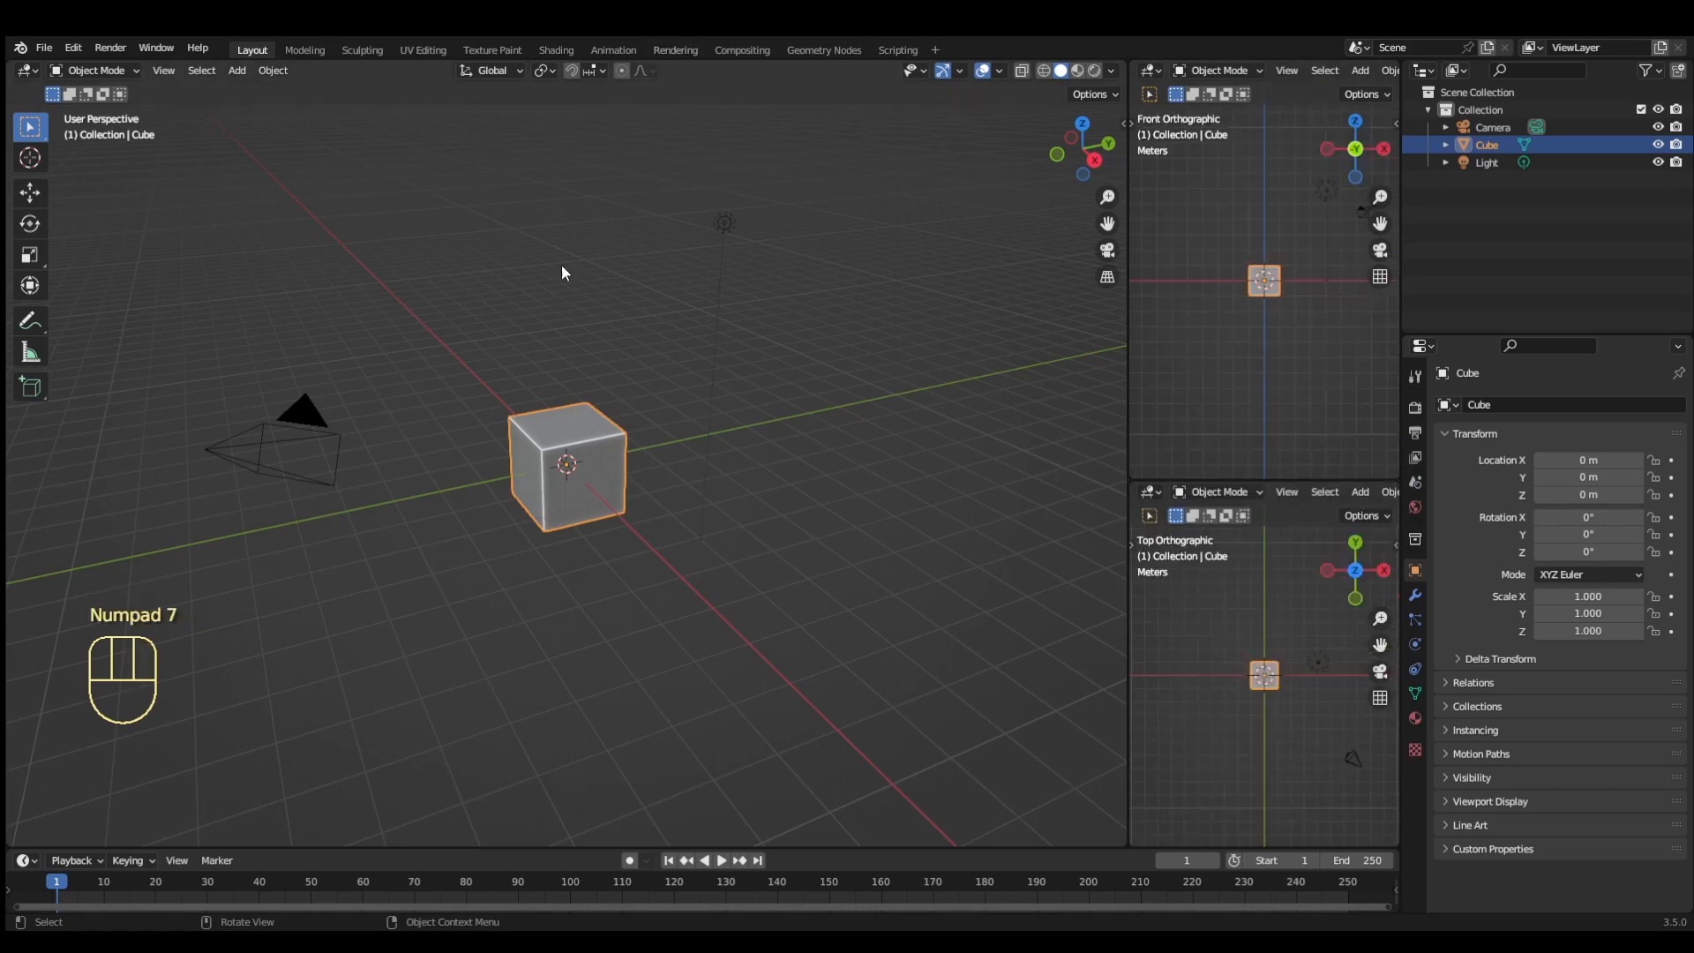
Delete all the default objects from the scene.
key(a)
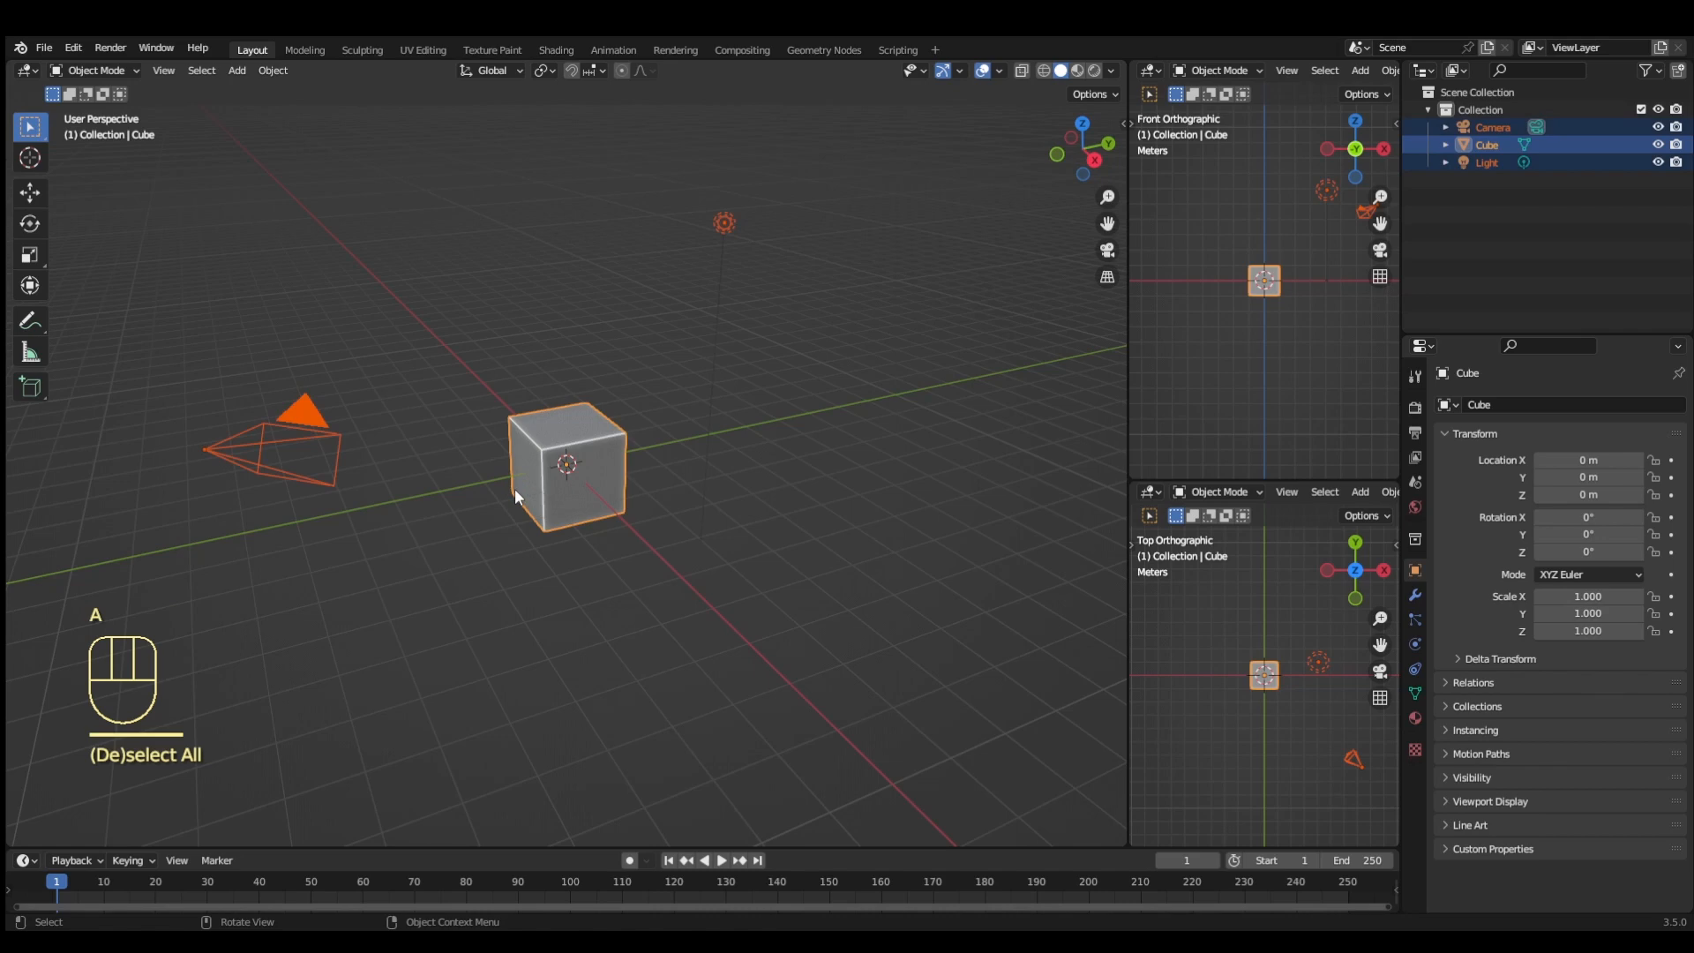
key(x)
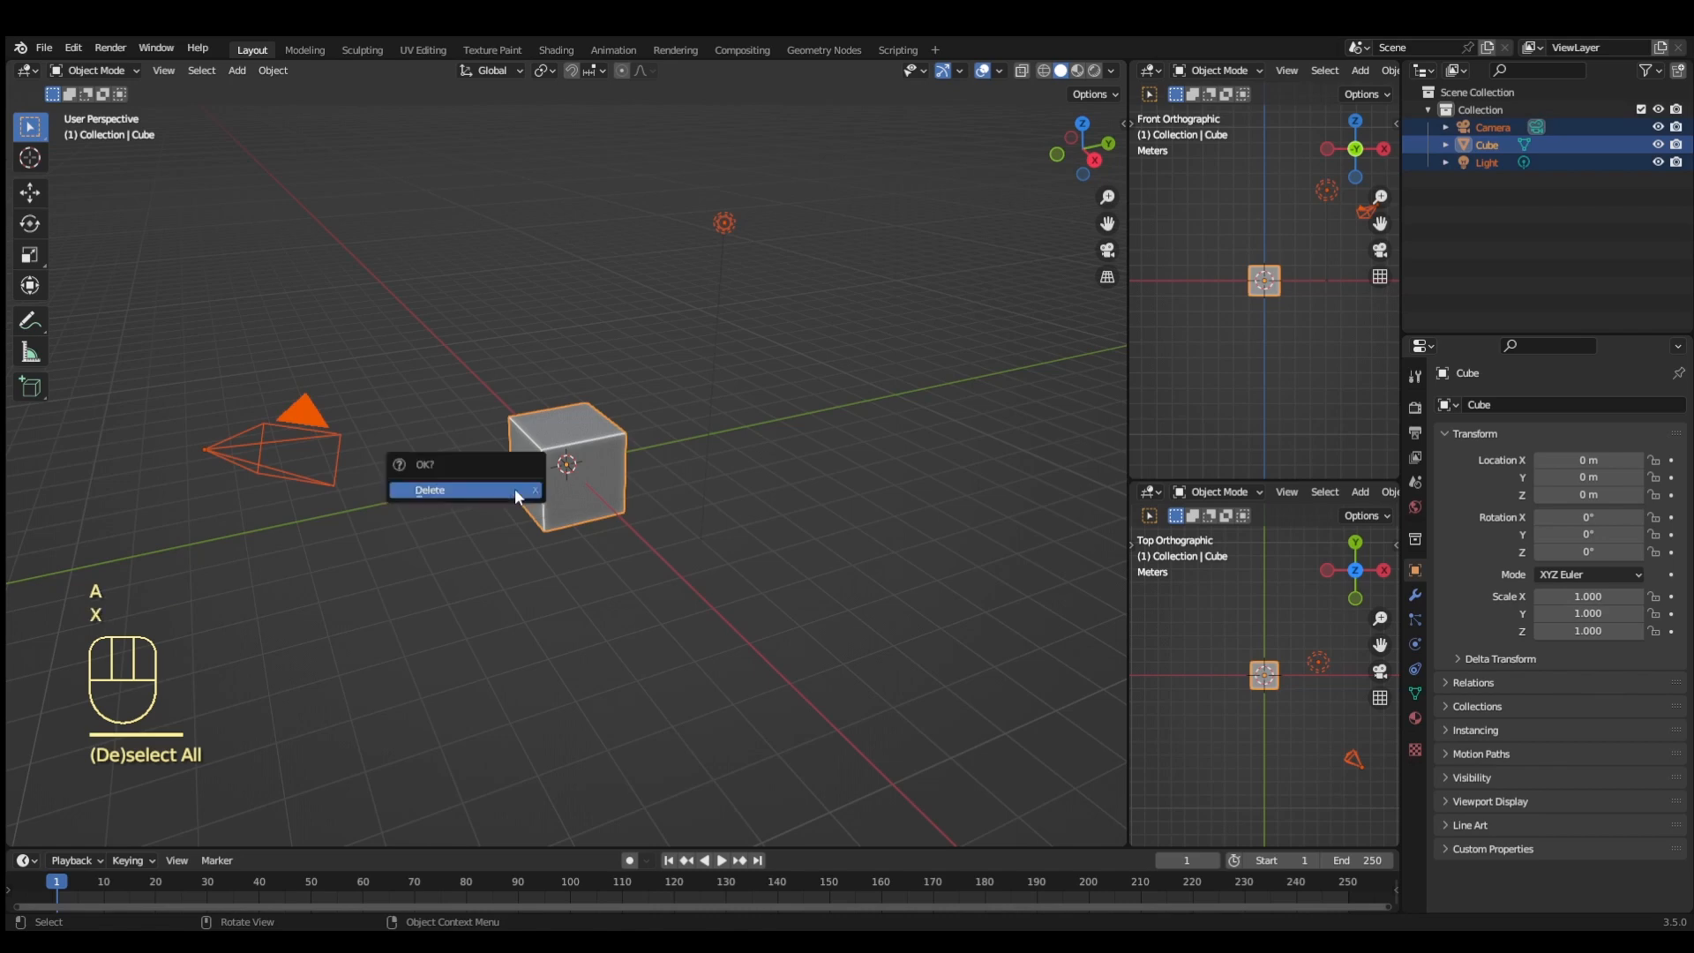
click(518, 496)
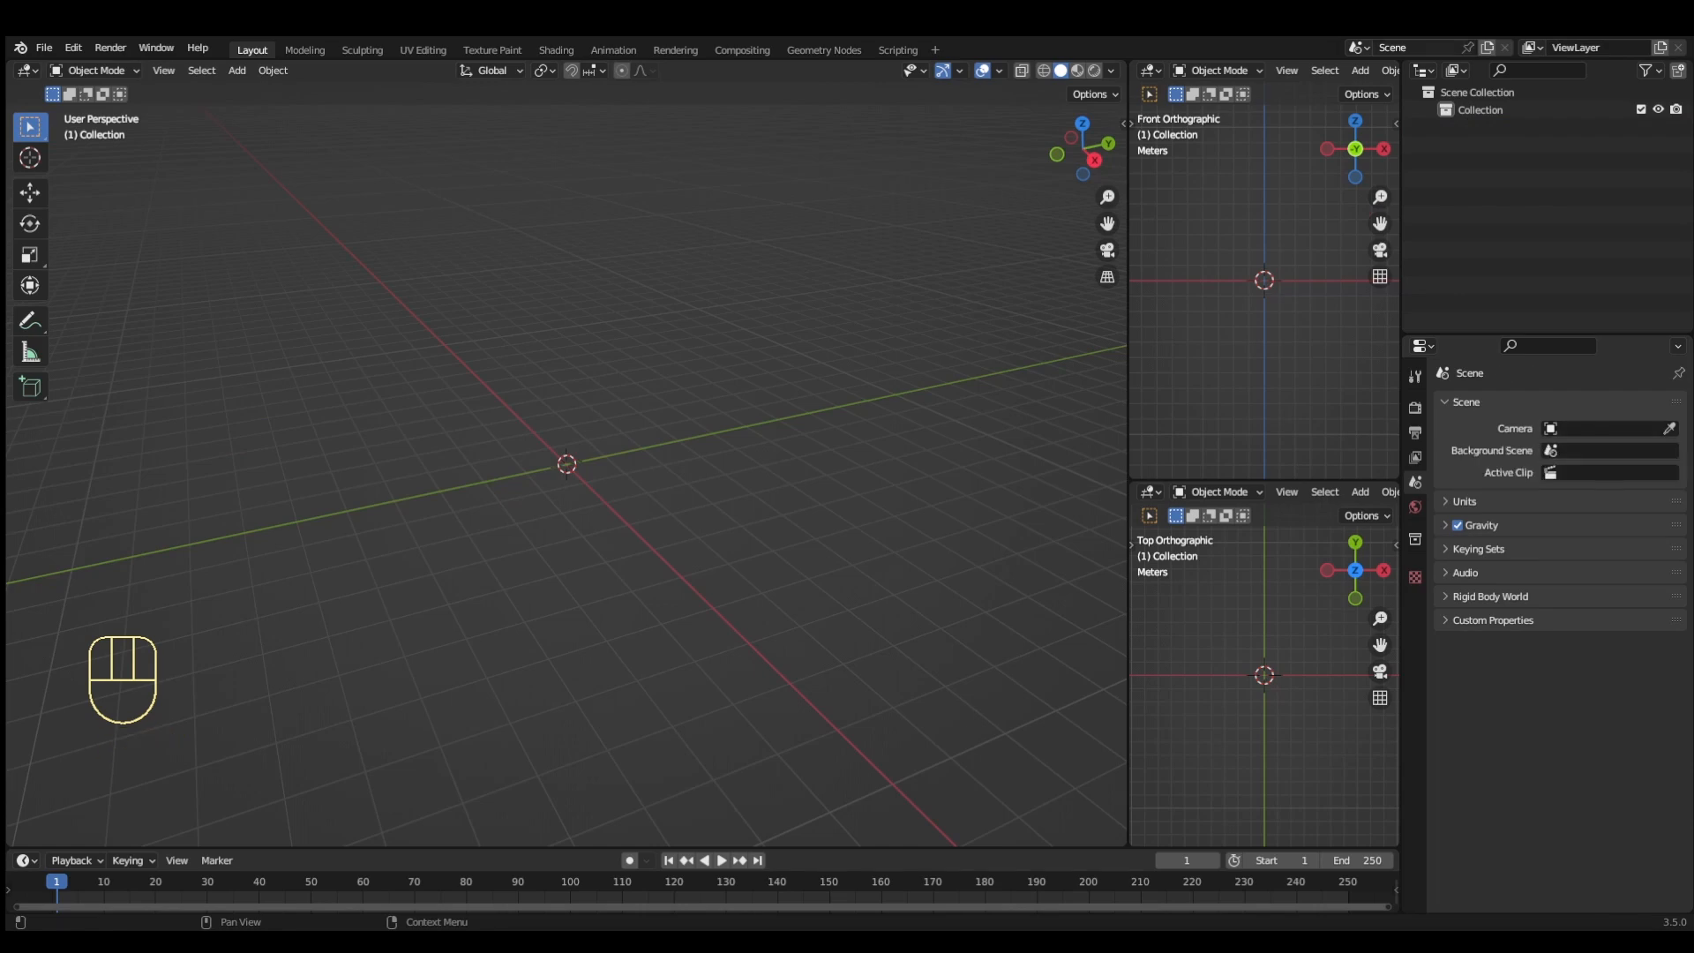
Add a cylinder mesh with 8 vertices at the origin.
key(shift+a)
mouse_move(488, 437)
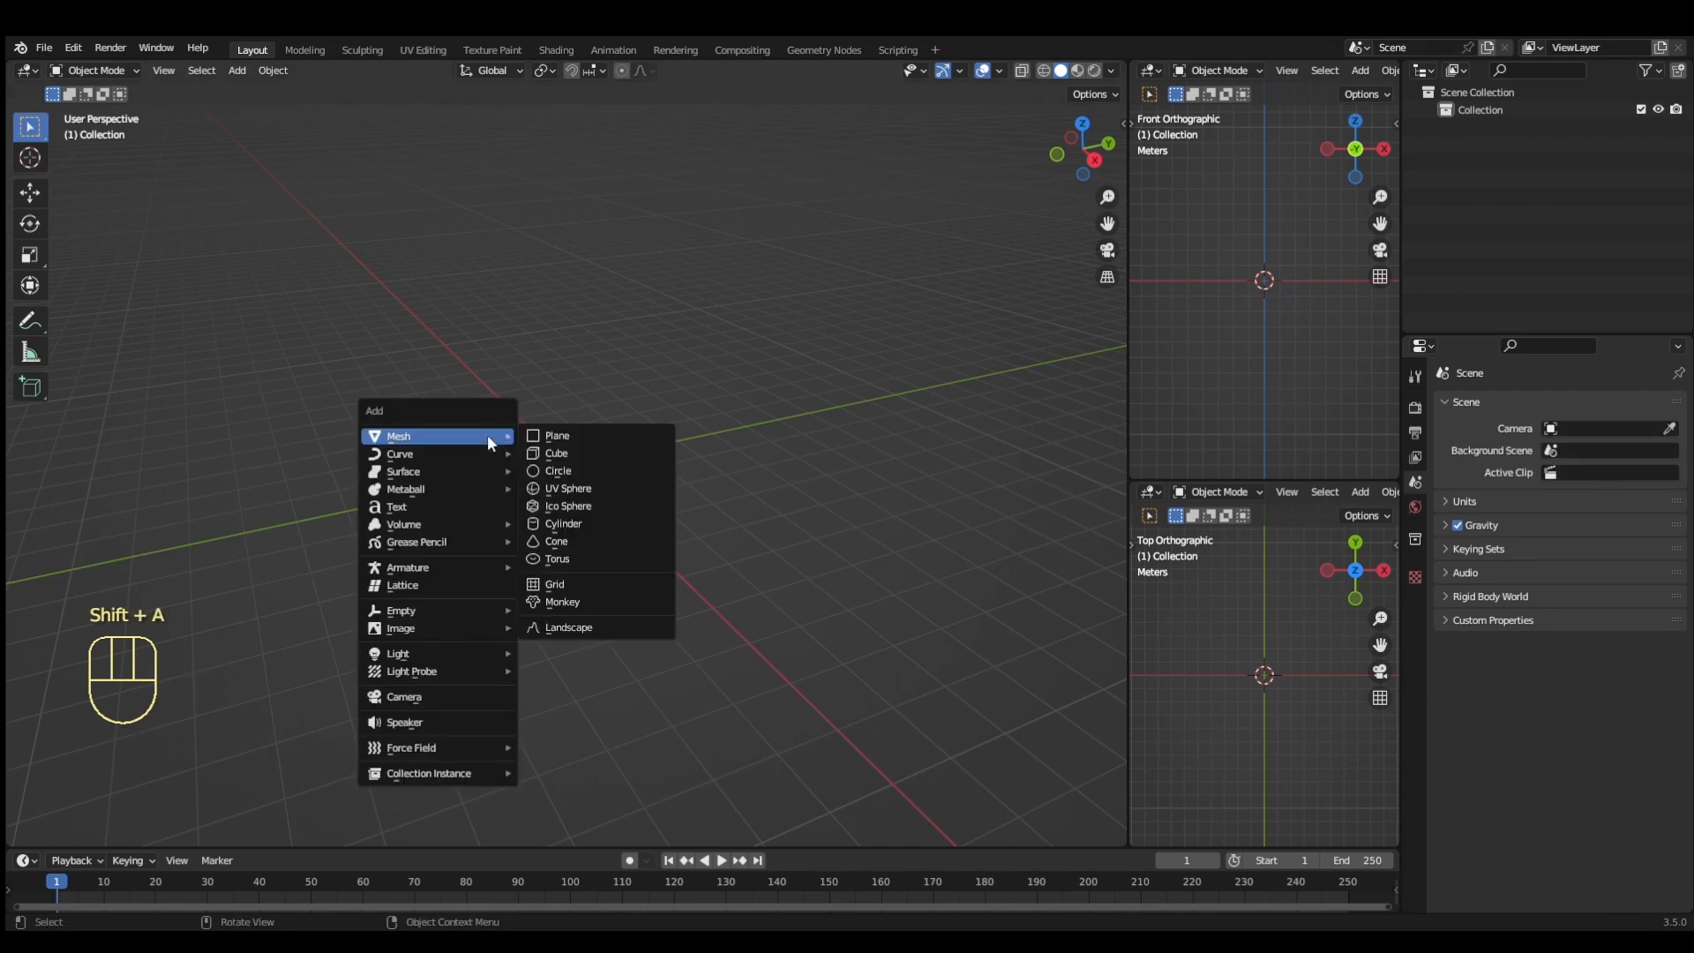
click(540, 524)
click(154, 831)
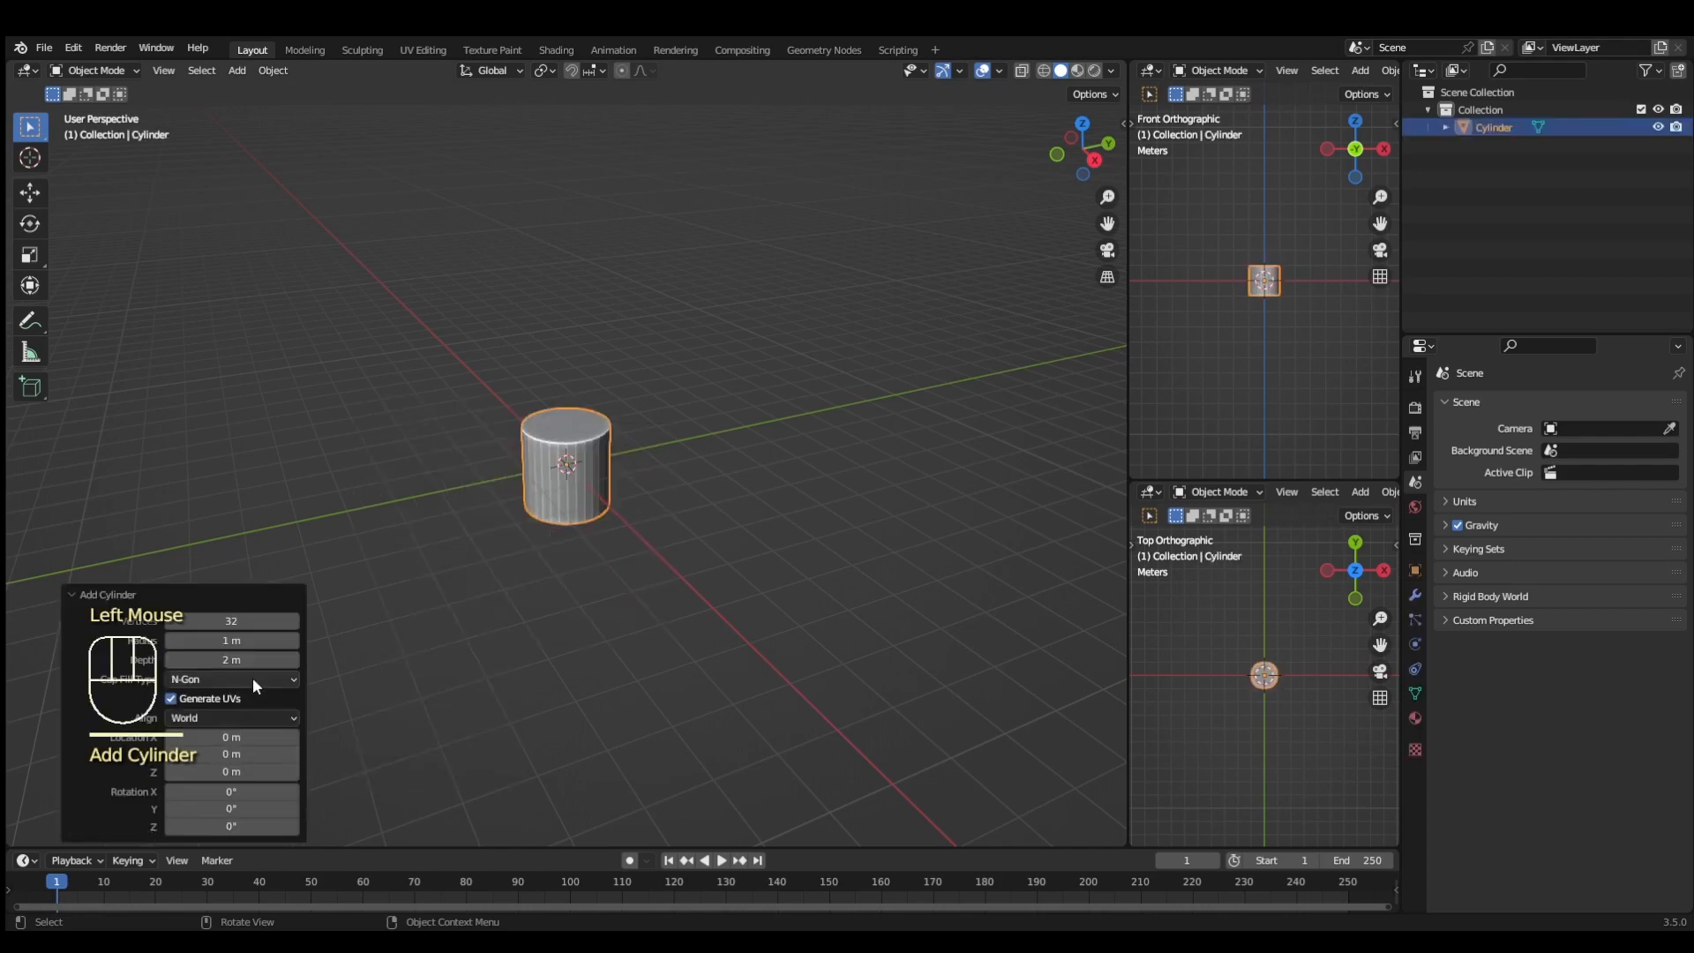
click(261, 623)
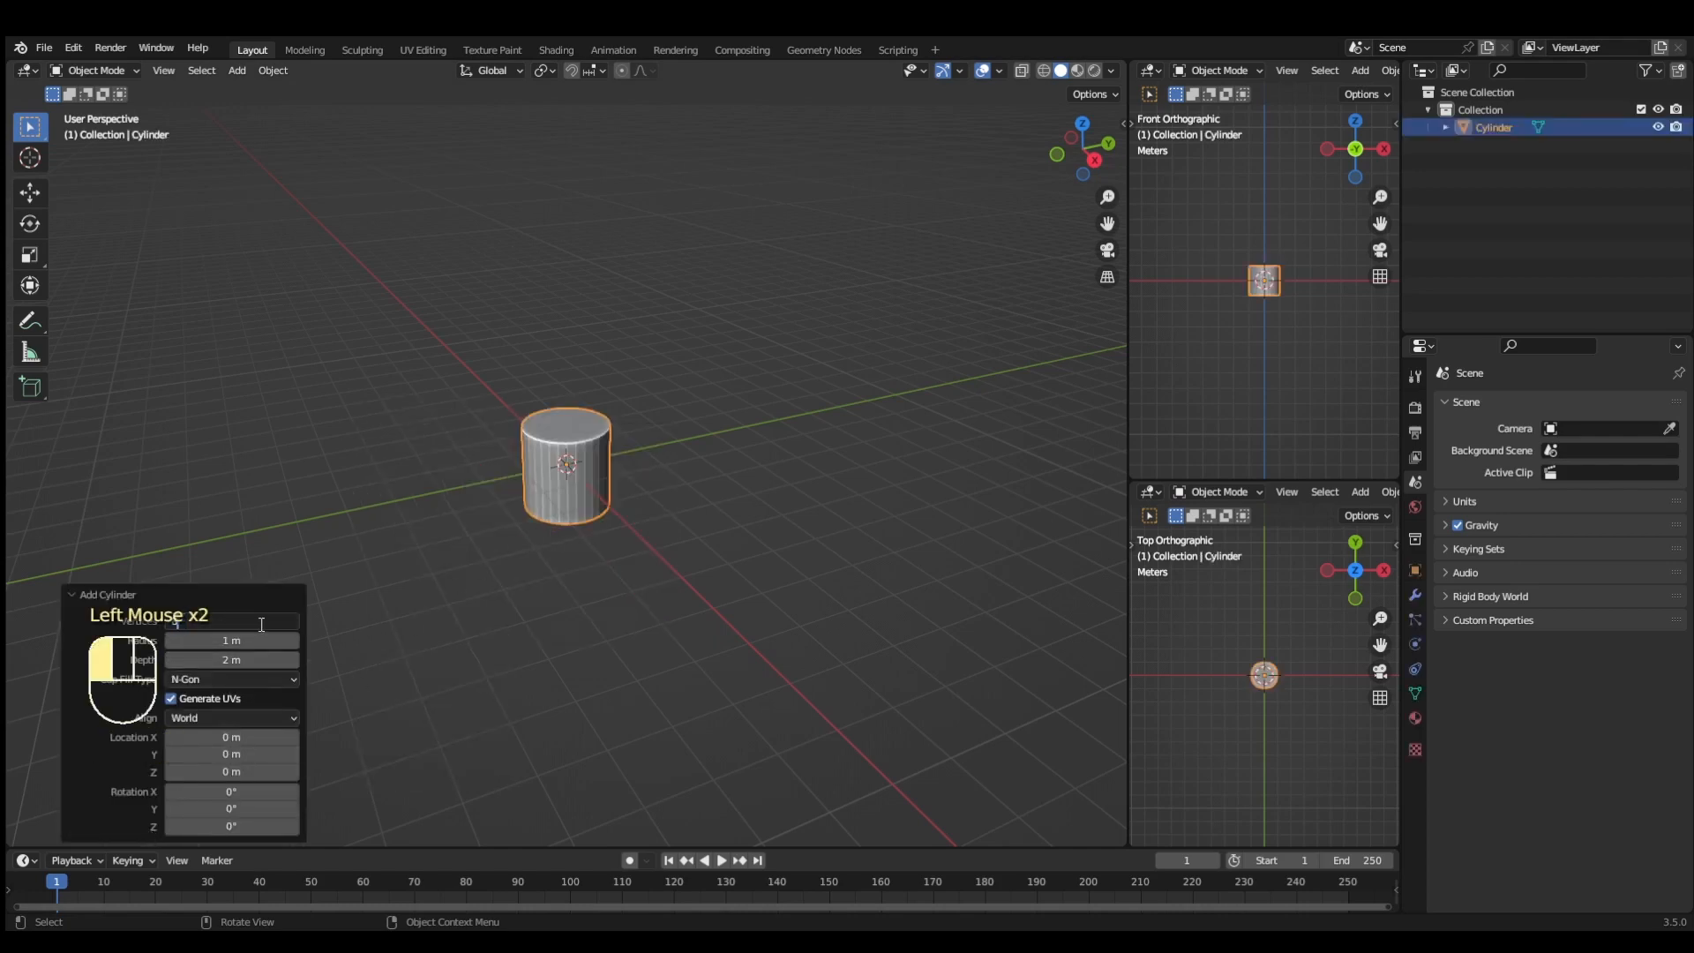
text(8)
key(Return)
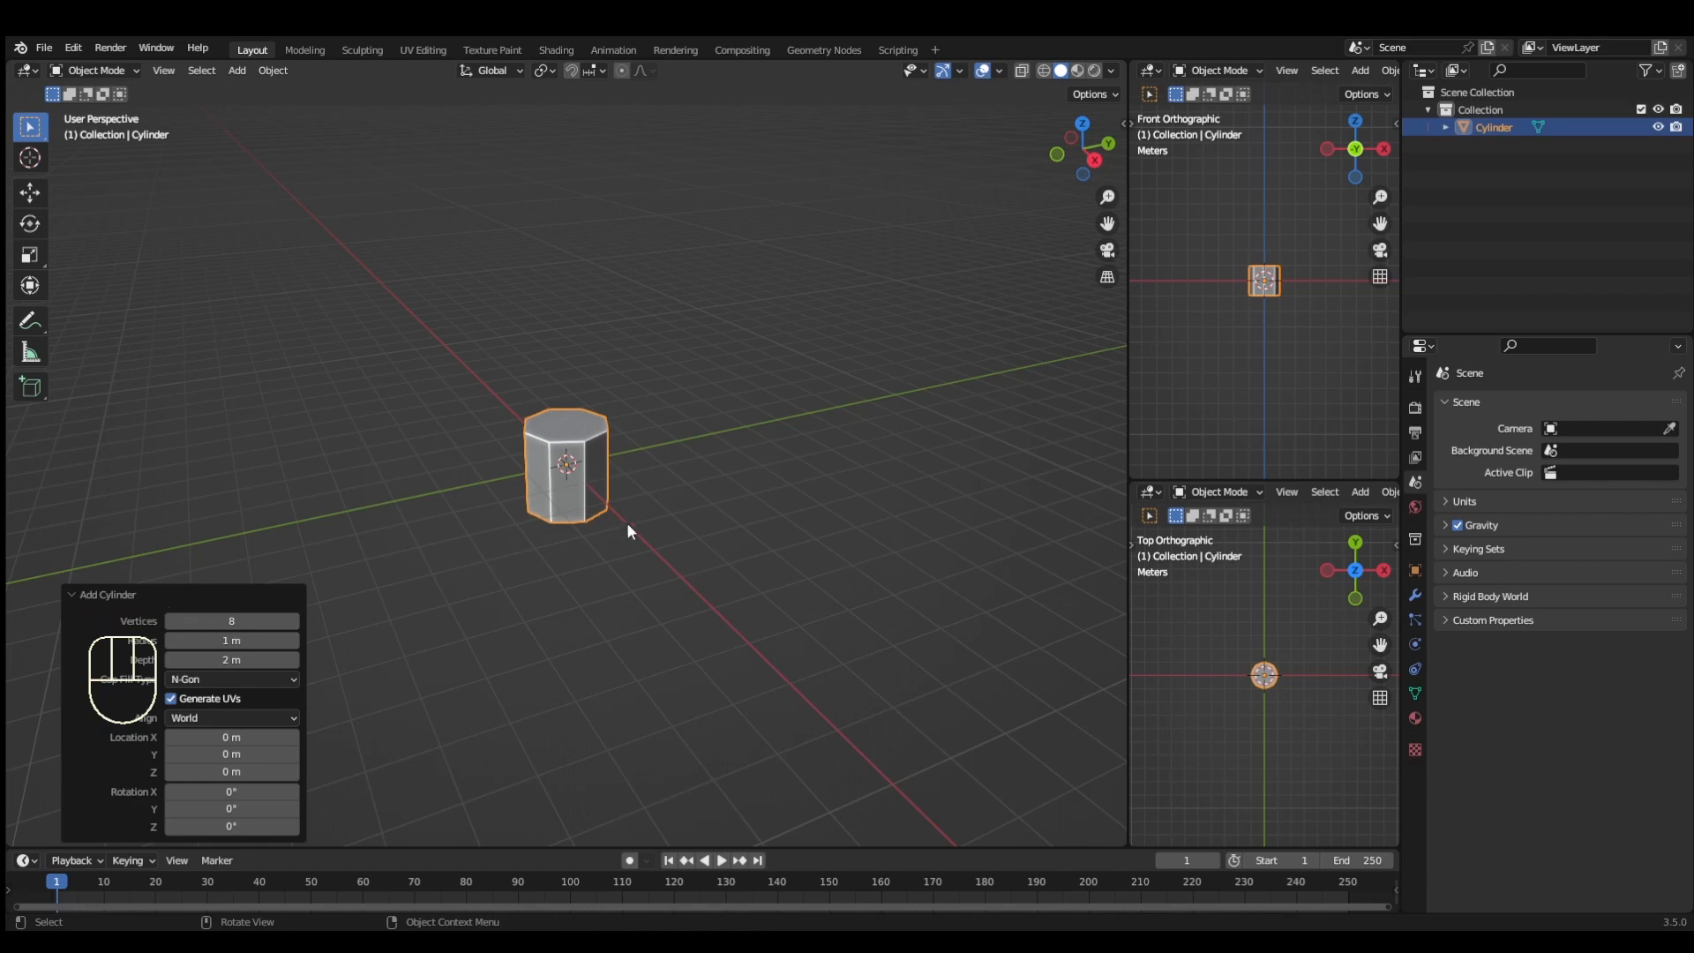
Set the cylinder's dimensions to 0.15 m in X, 0.15 m in Y and 0.03 m in Z.
key(n)
click(1021, 397)
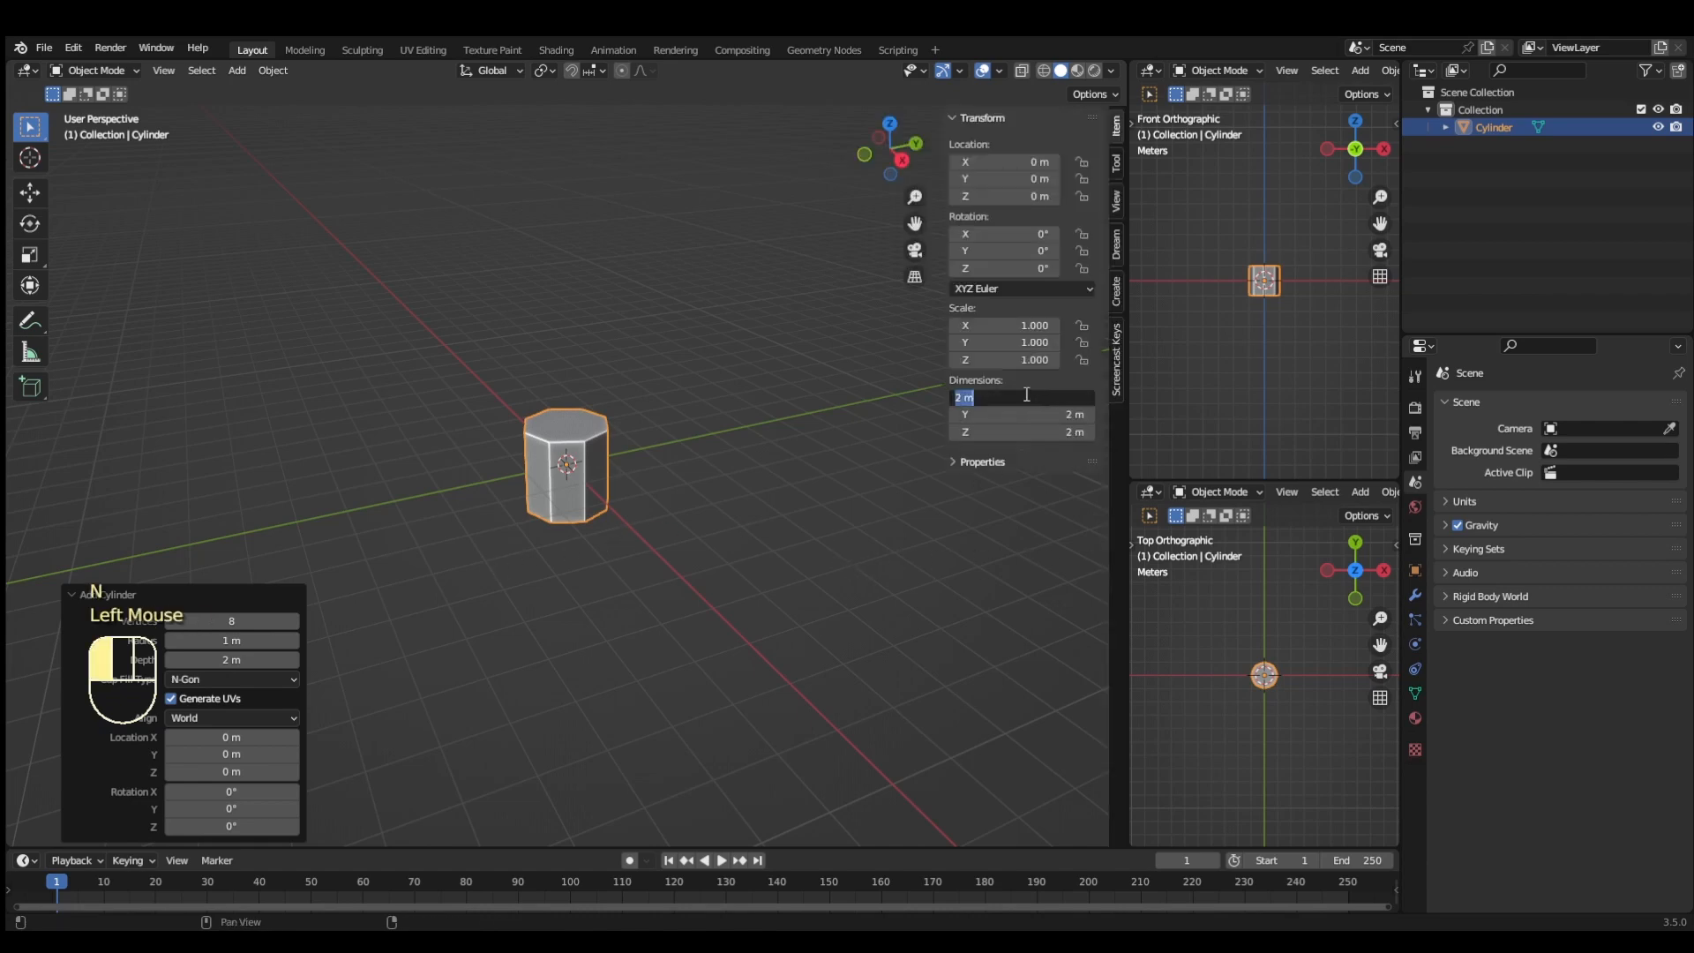
text(0.15)
key(Return)
click(1021, 413)
text(0.15)
key(Return)
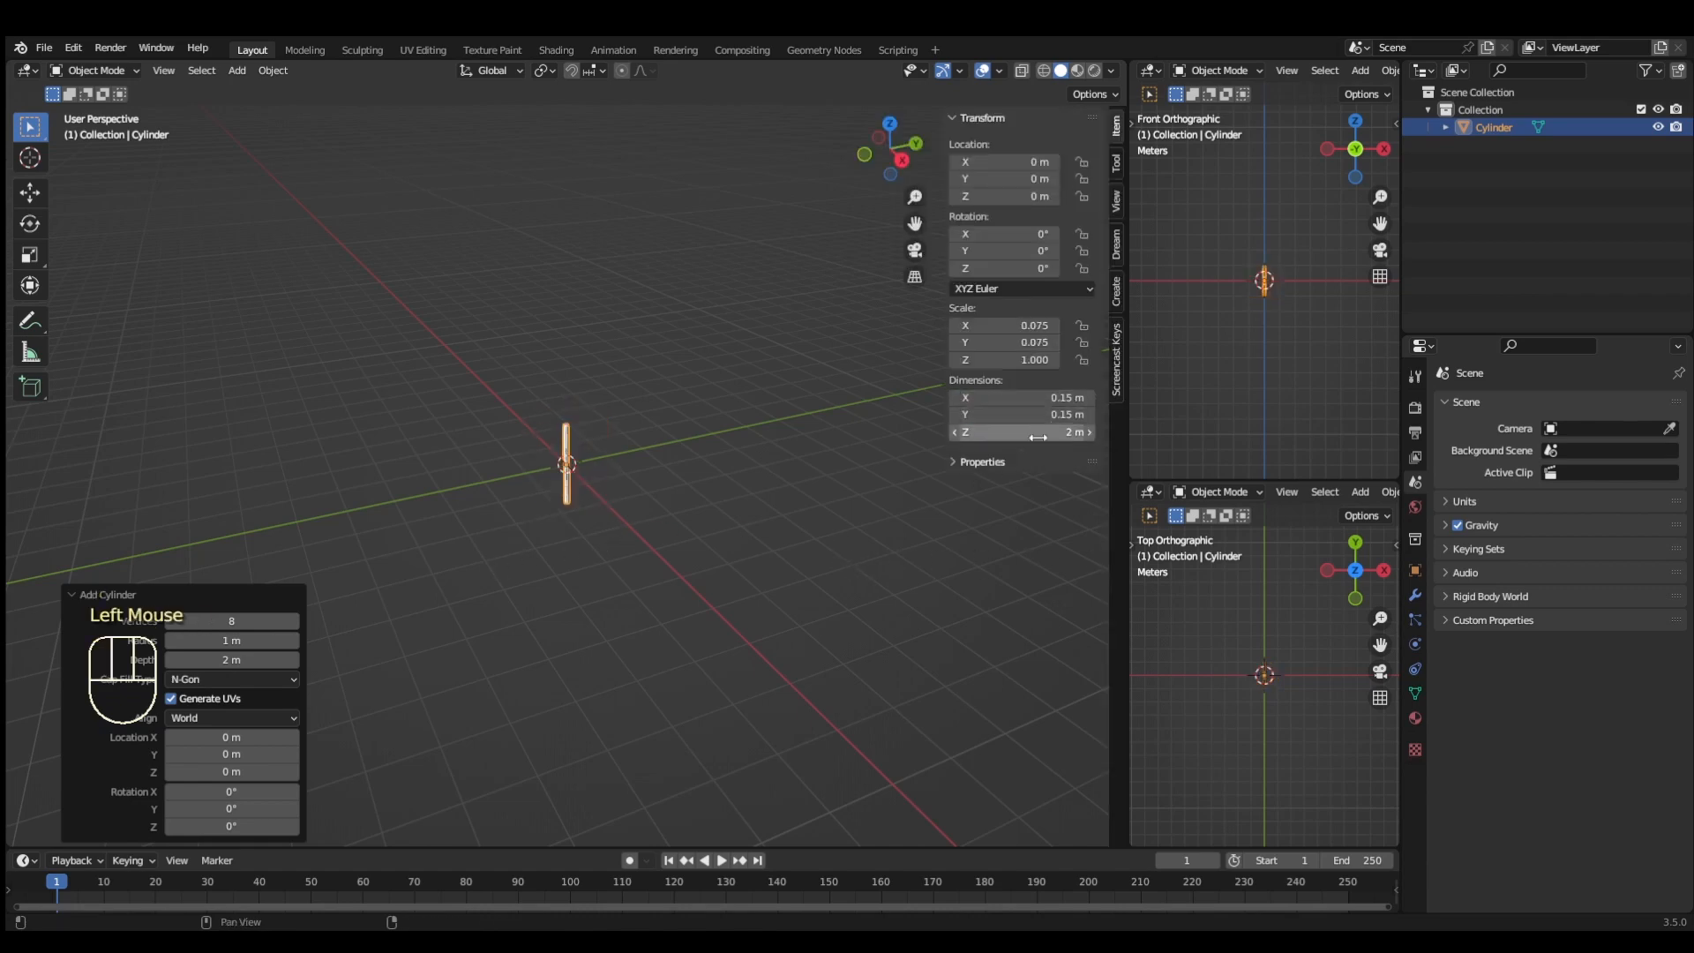
click(1022, 431)
text(0.03)
key(Return)
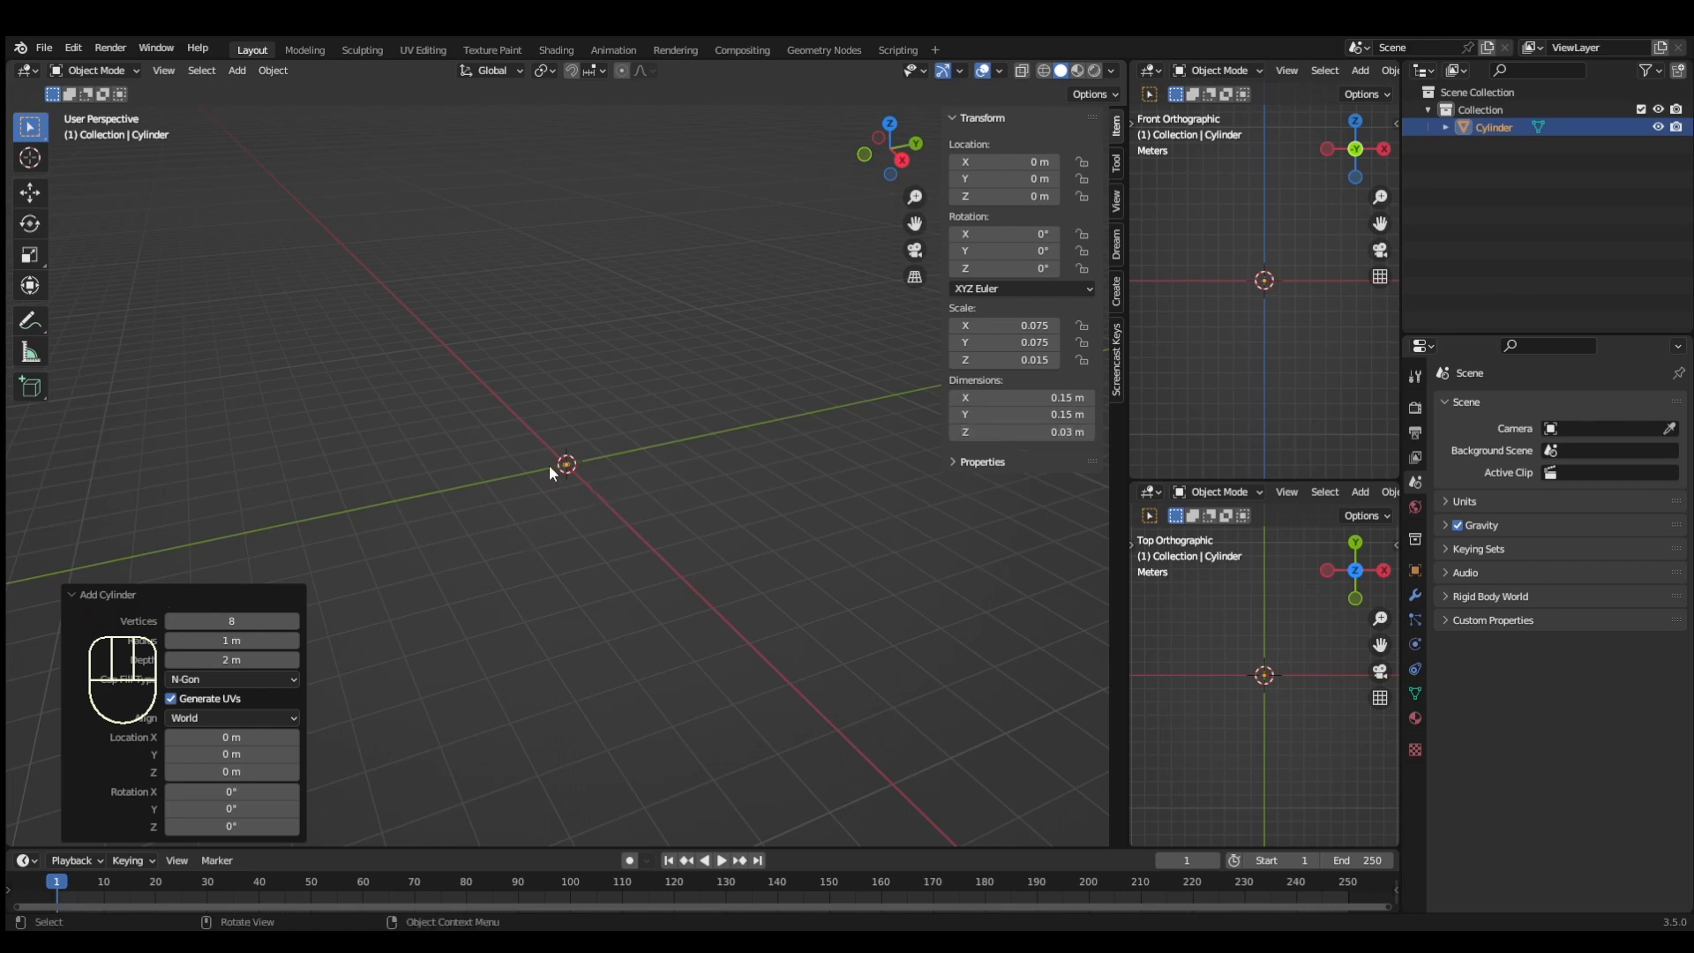
Frame the cylinder in all three viewports and set its Z location to 0.015 m so its base sits on the ground plane.
key(KP_Decimal)
key(KP_Decimal)
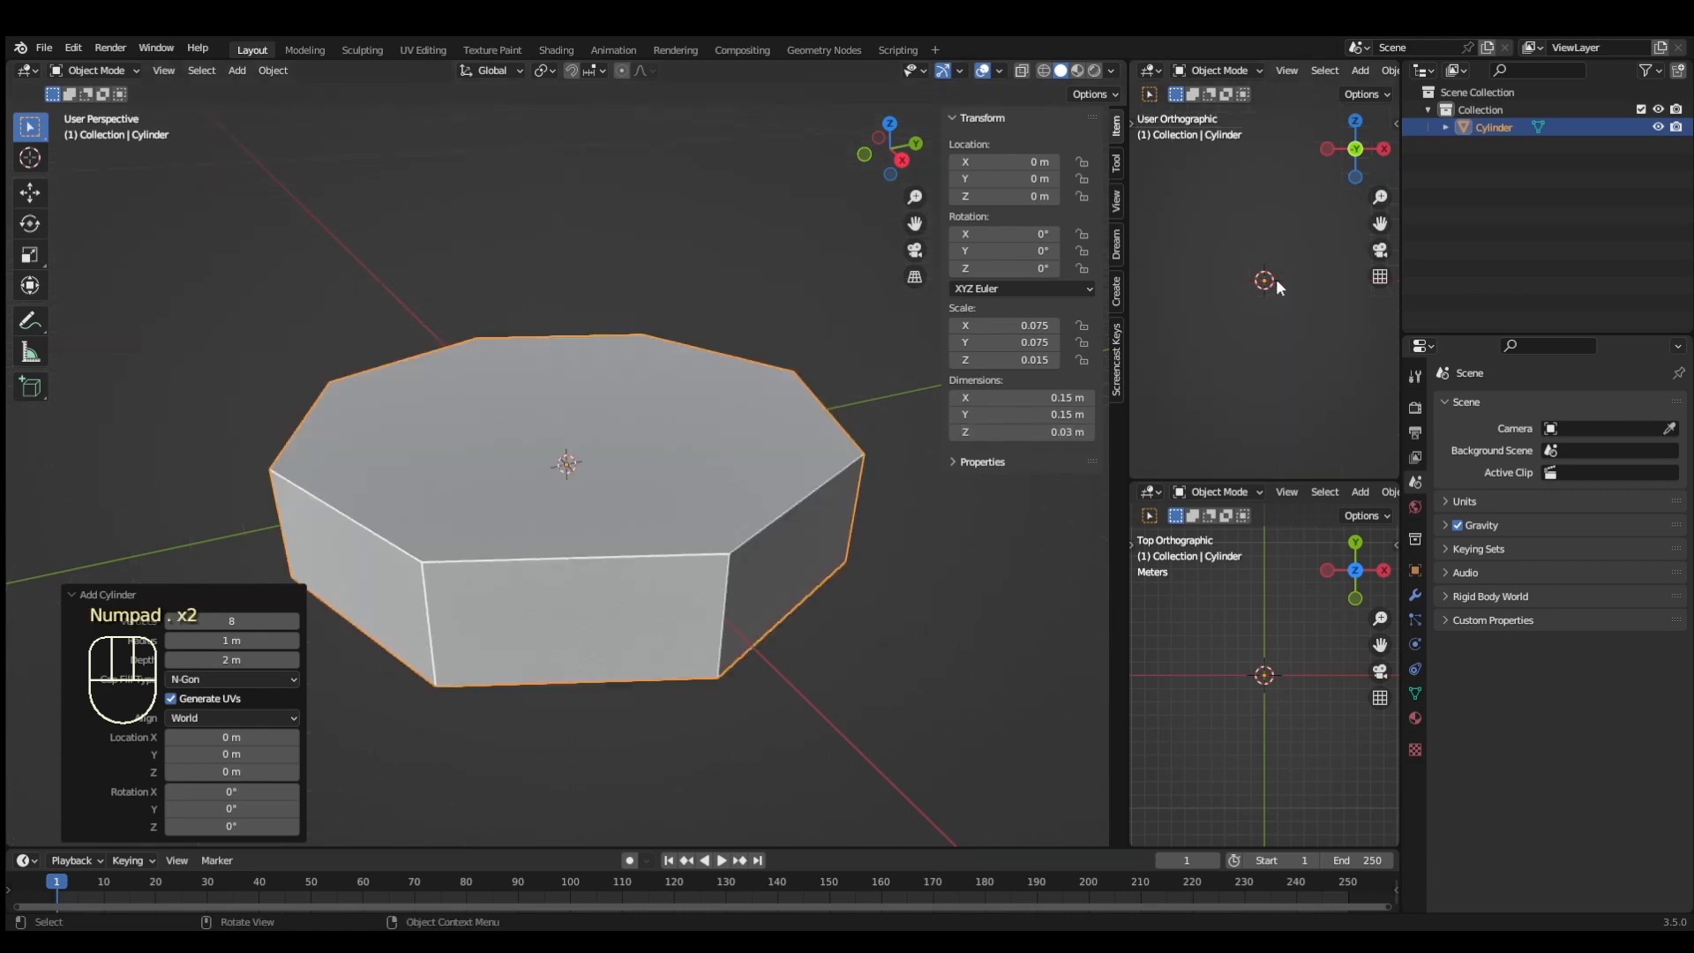
key(KP_Decimal)
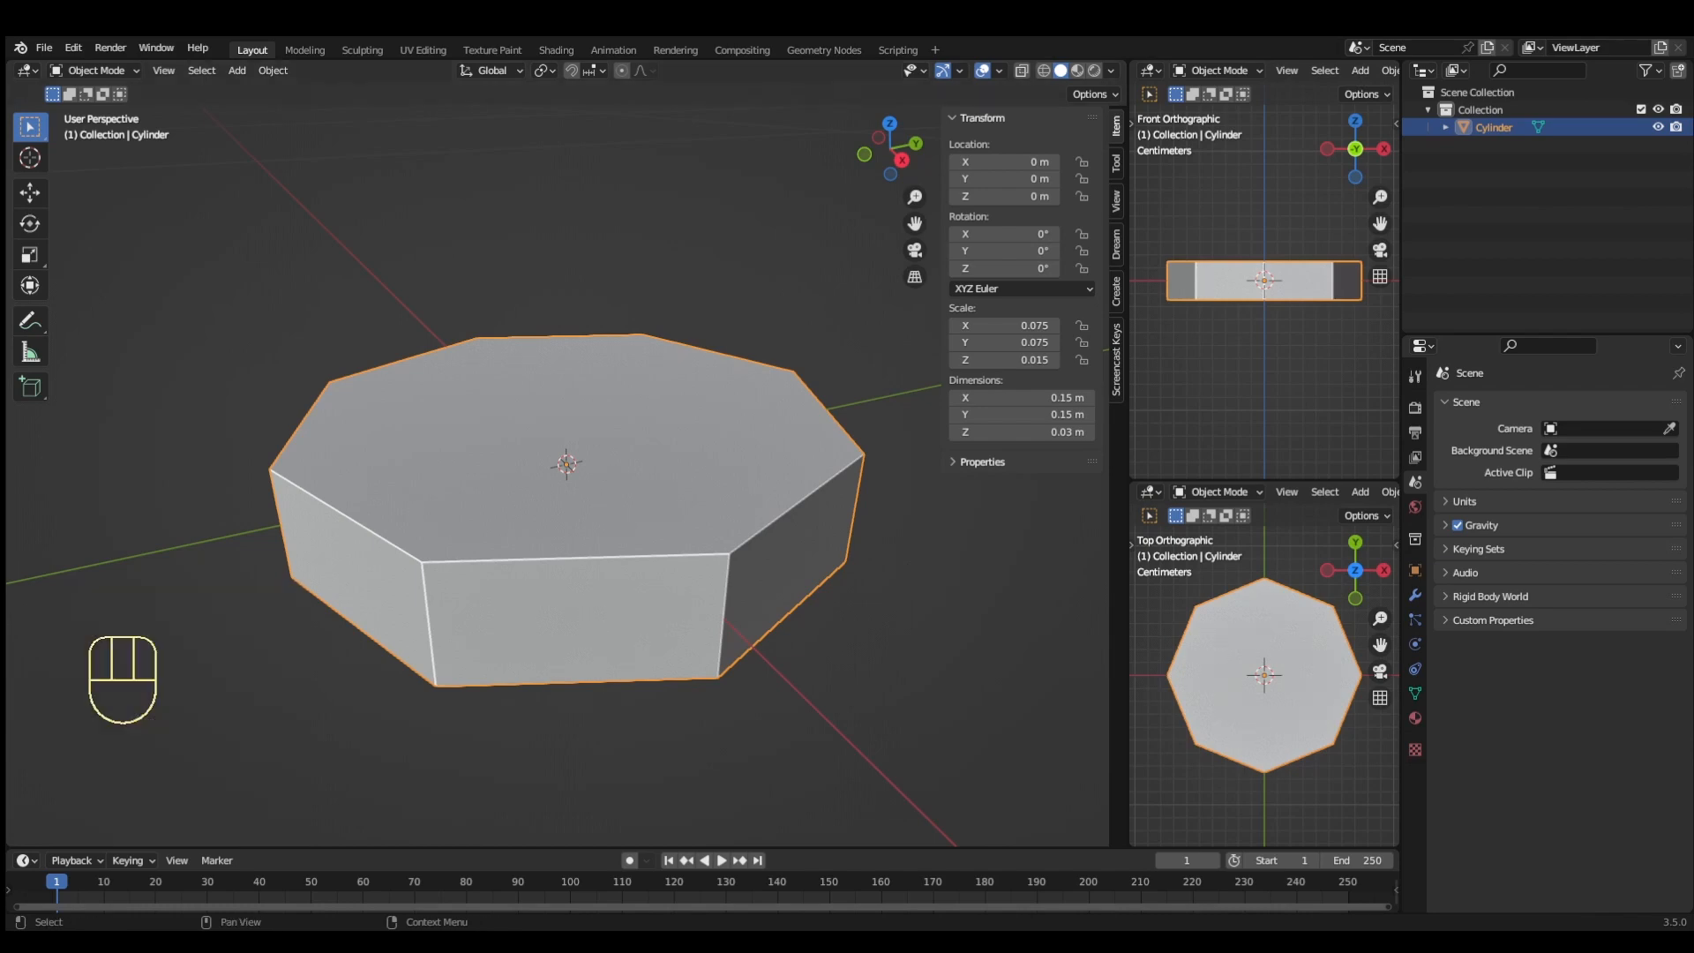
key(KP_0)
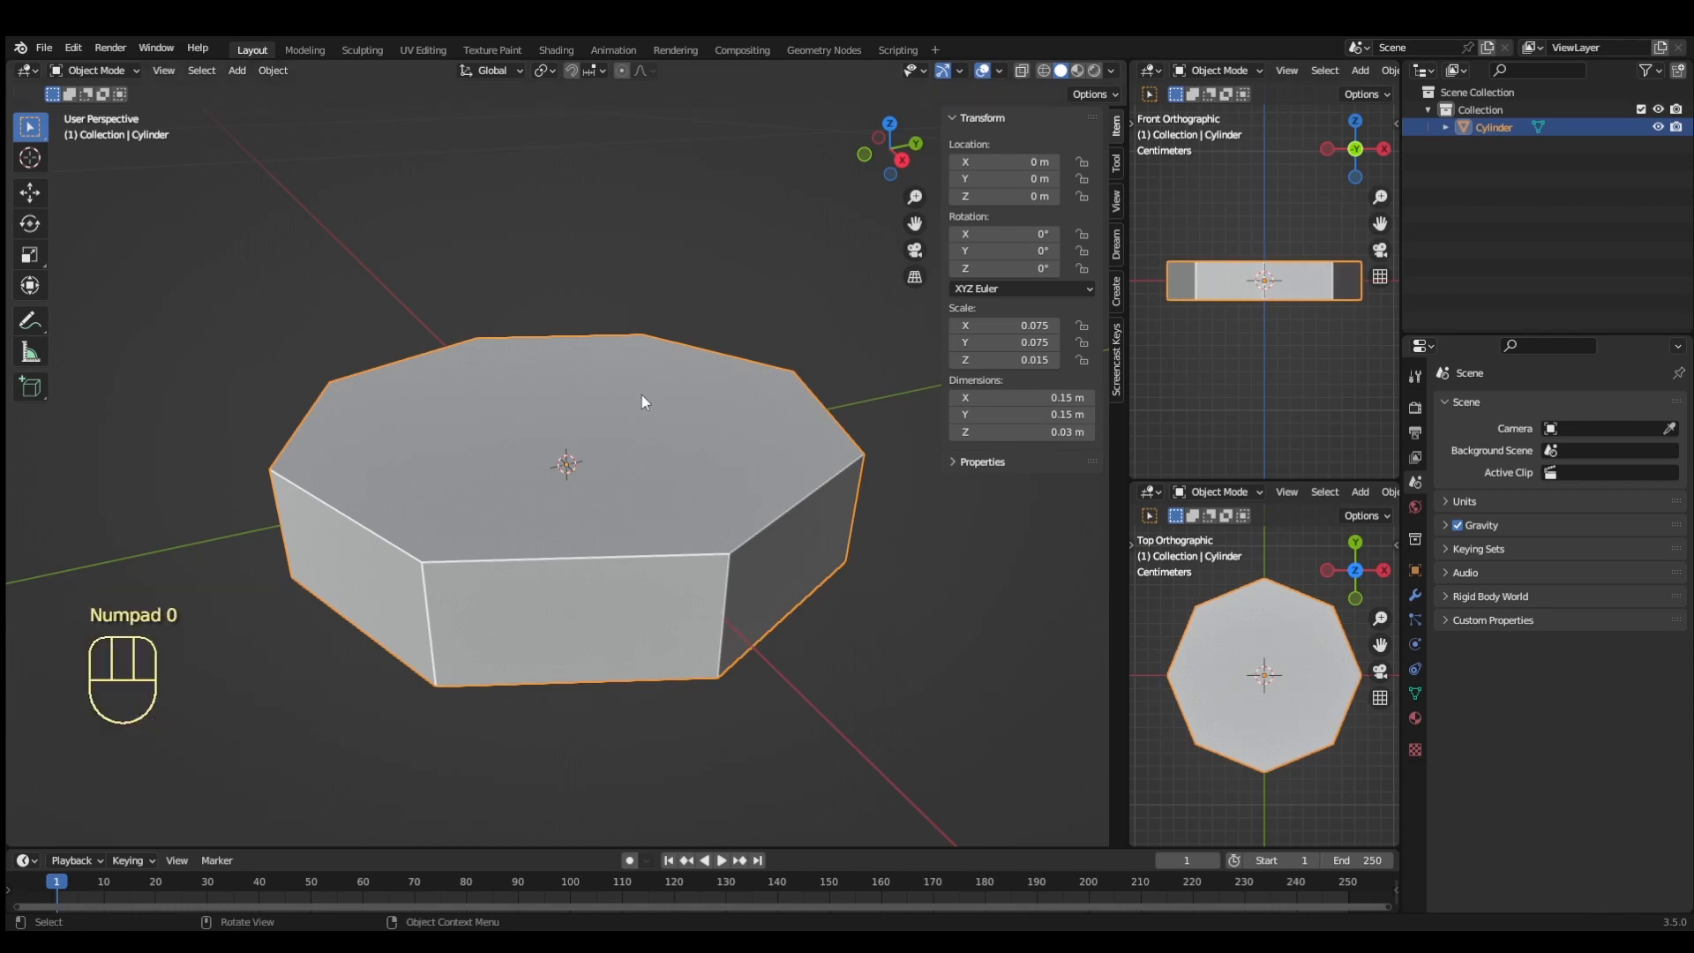
key(KP_1)
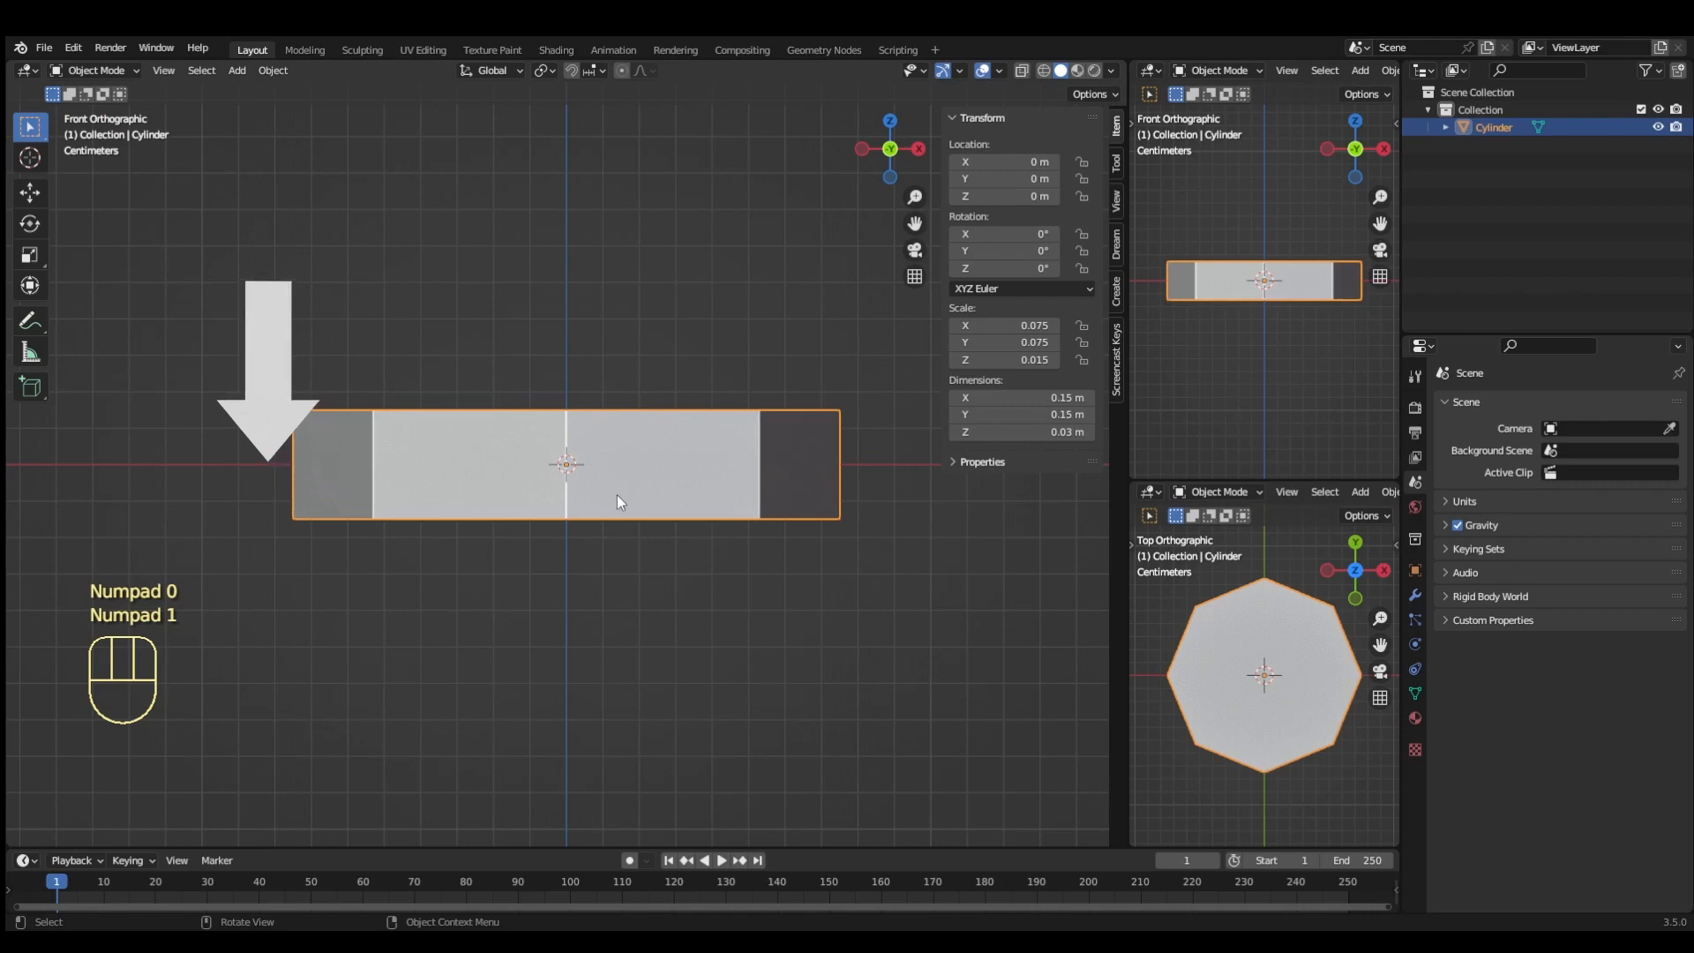
click(1023, 196)
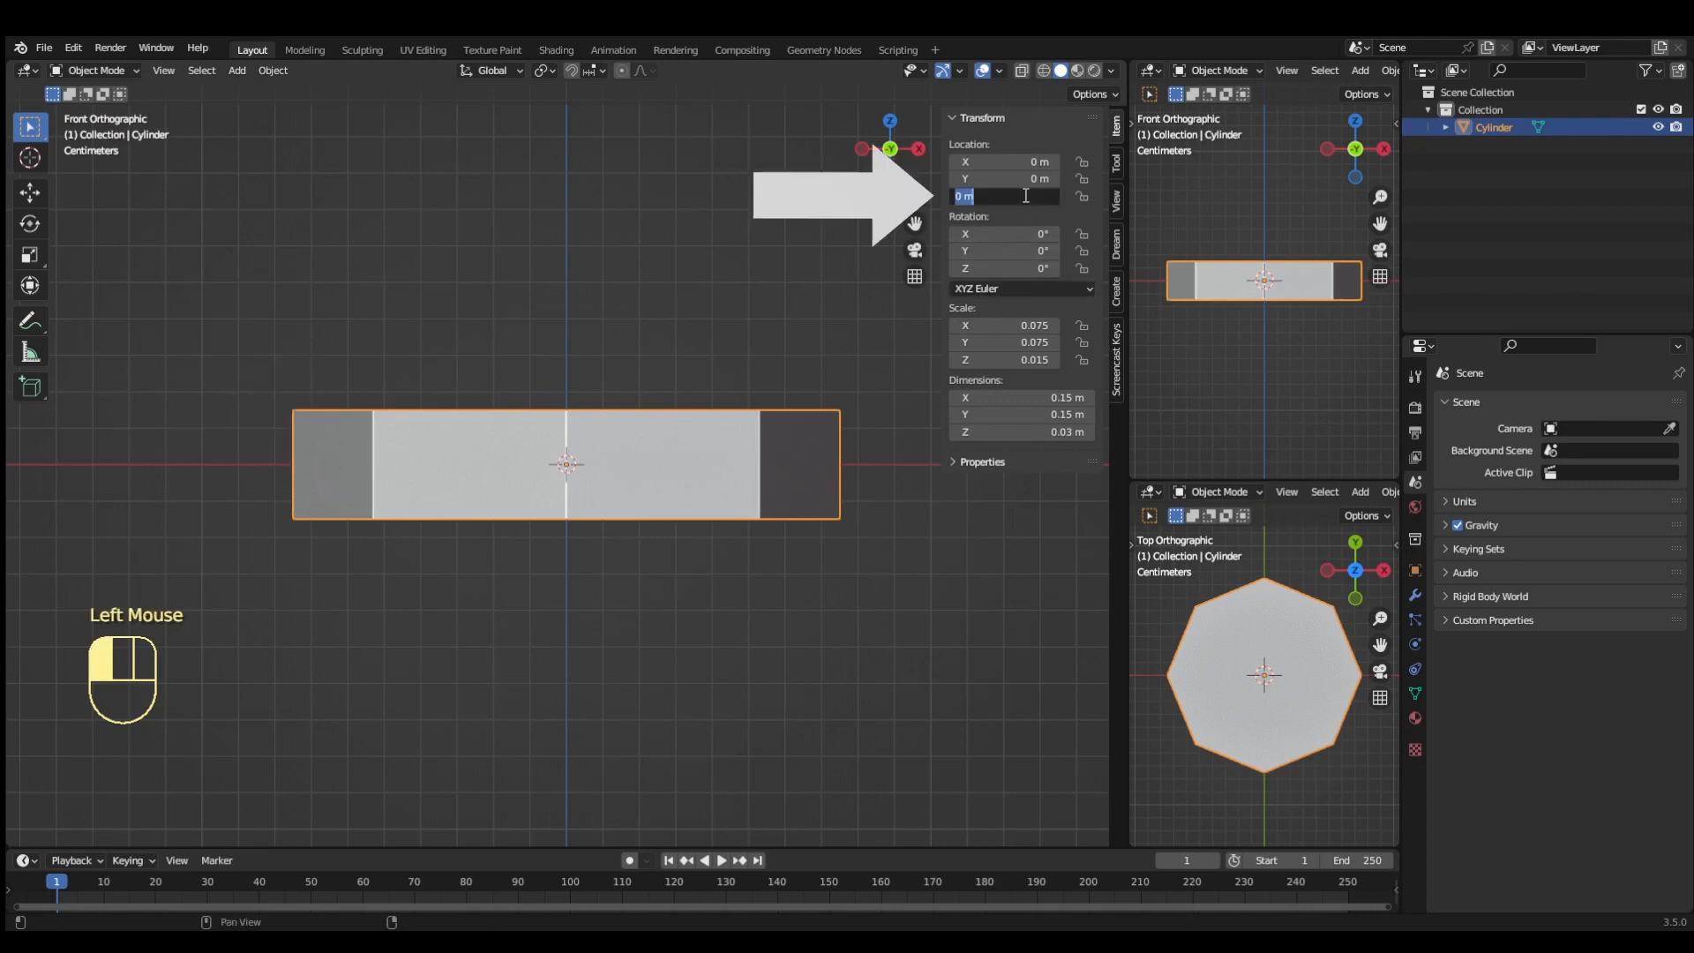
text(.015)
key(Return)
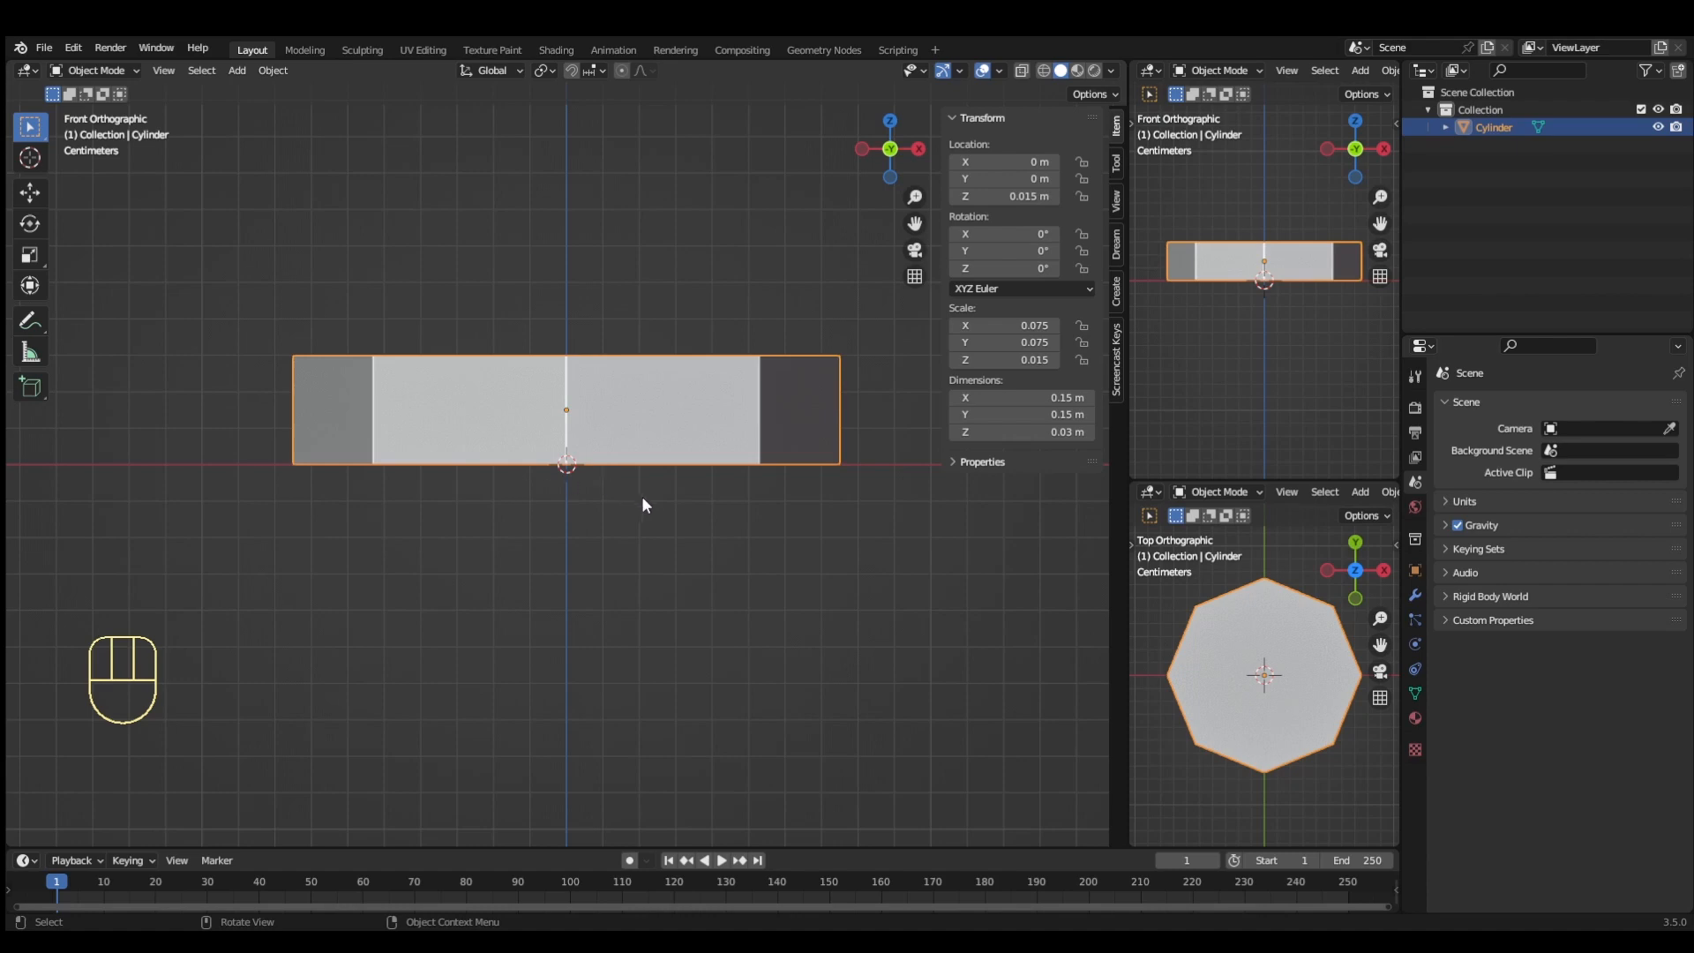
Inset the cylinder's top face in Edit Mode with a thickness of about 0.68 m, showing the top view in wireframe.
shift+middle_drag(670, 493, 688, 834)
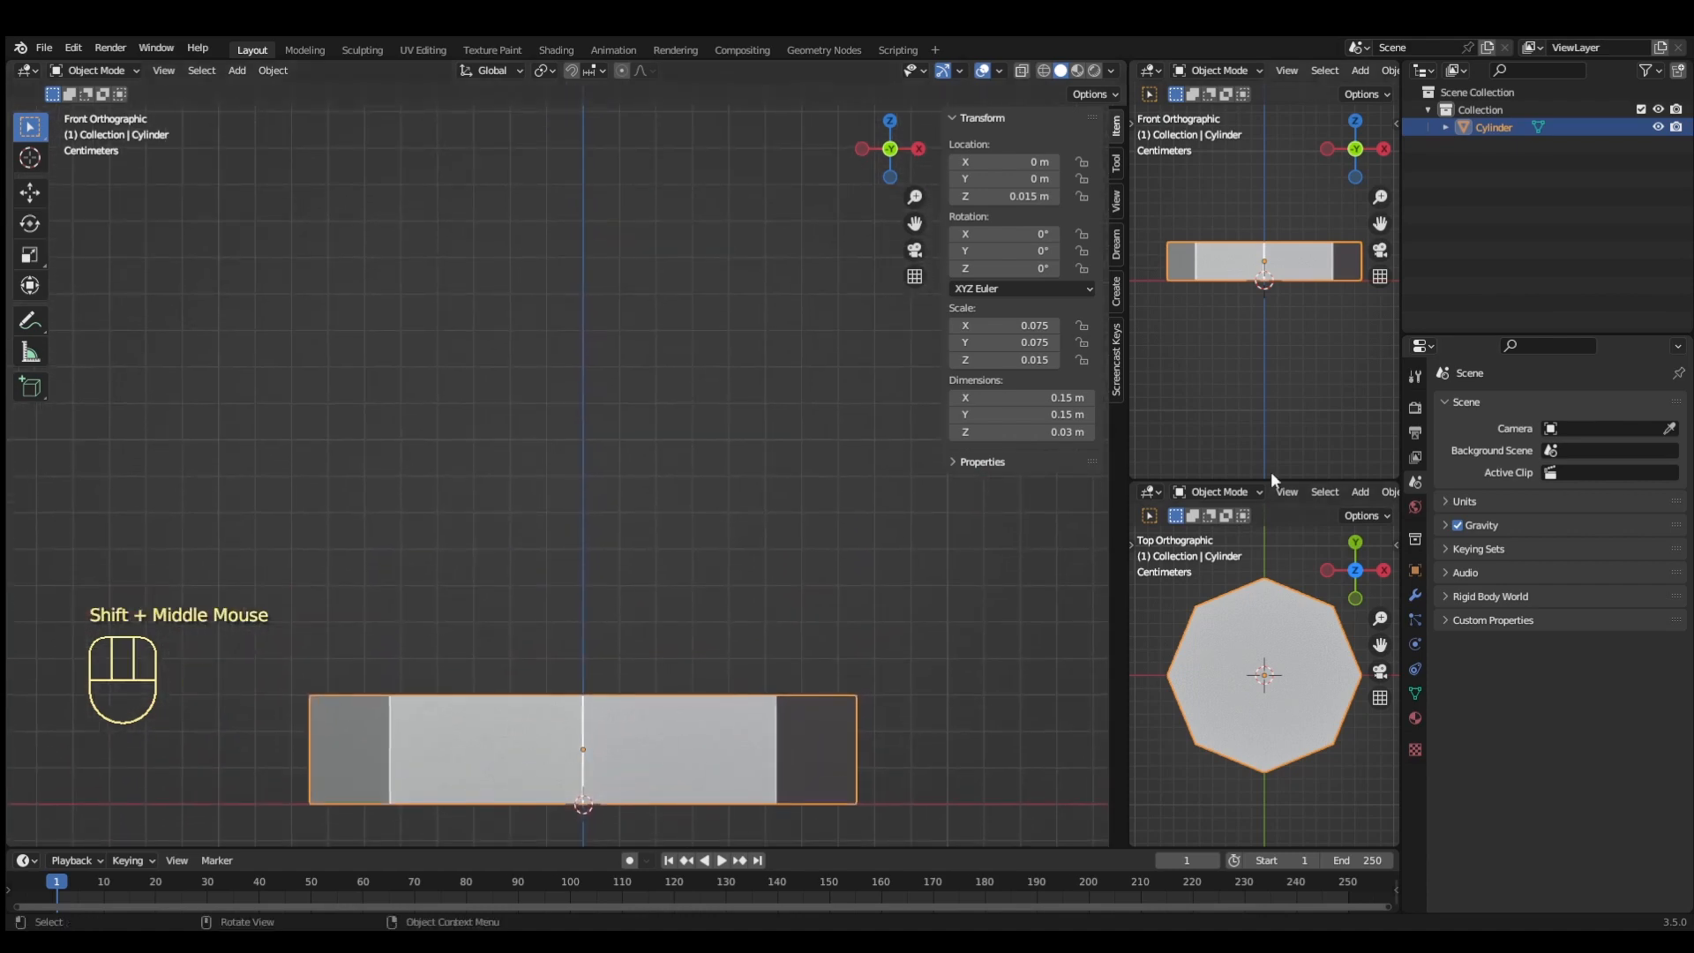
shift+middle_drag(1301, 385, 1292, 176)
scroll(1283, 663, up, 2)
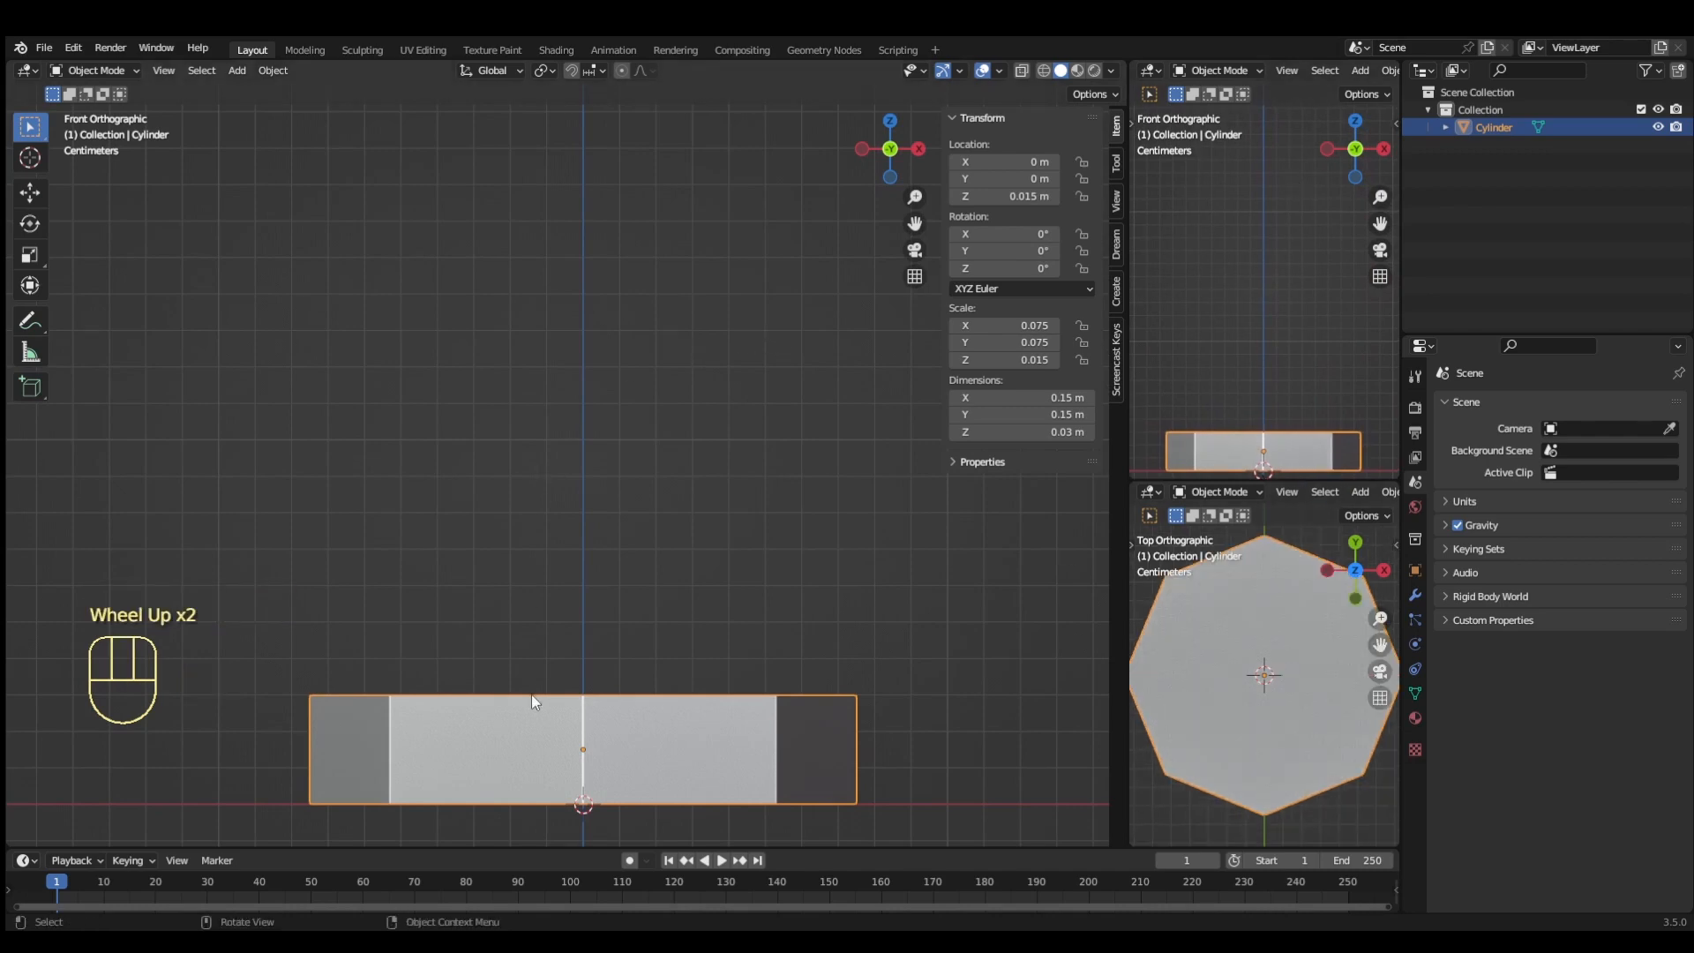
key(Tab)
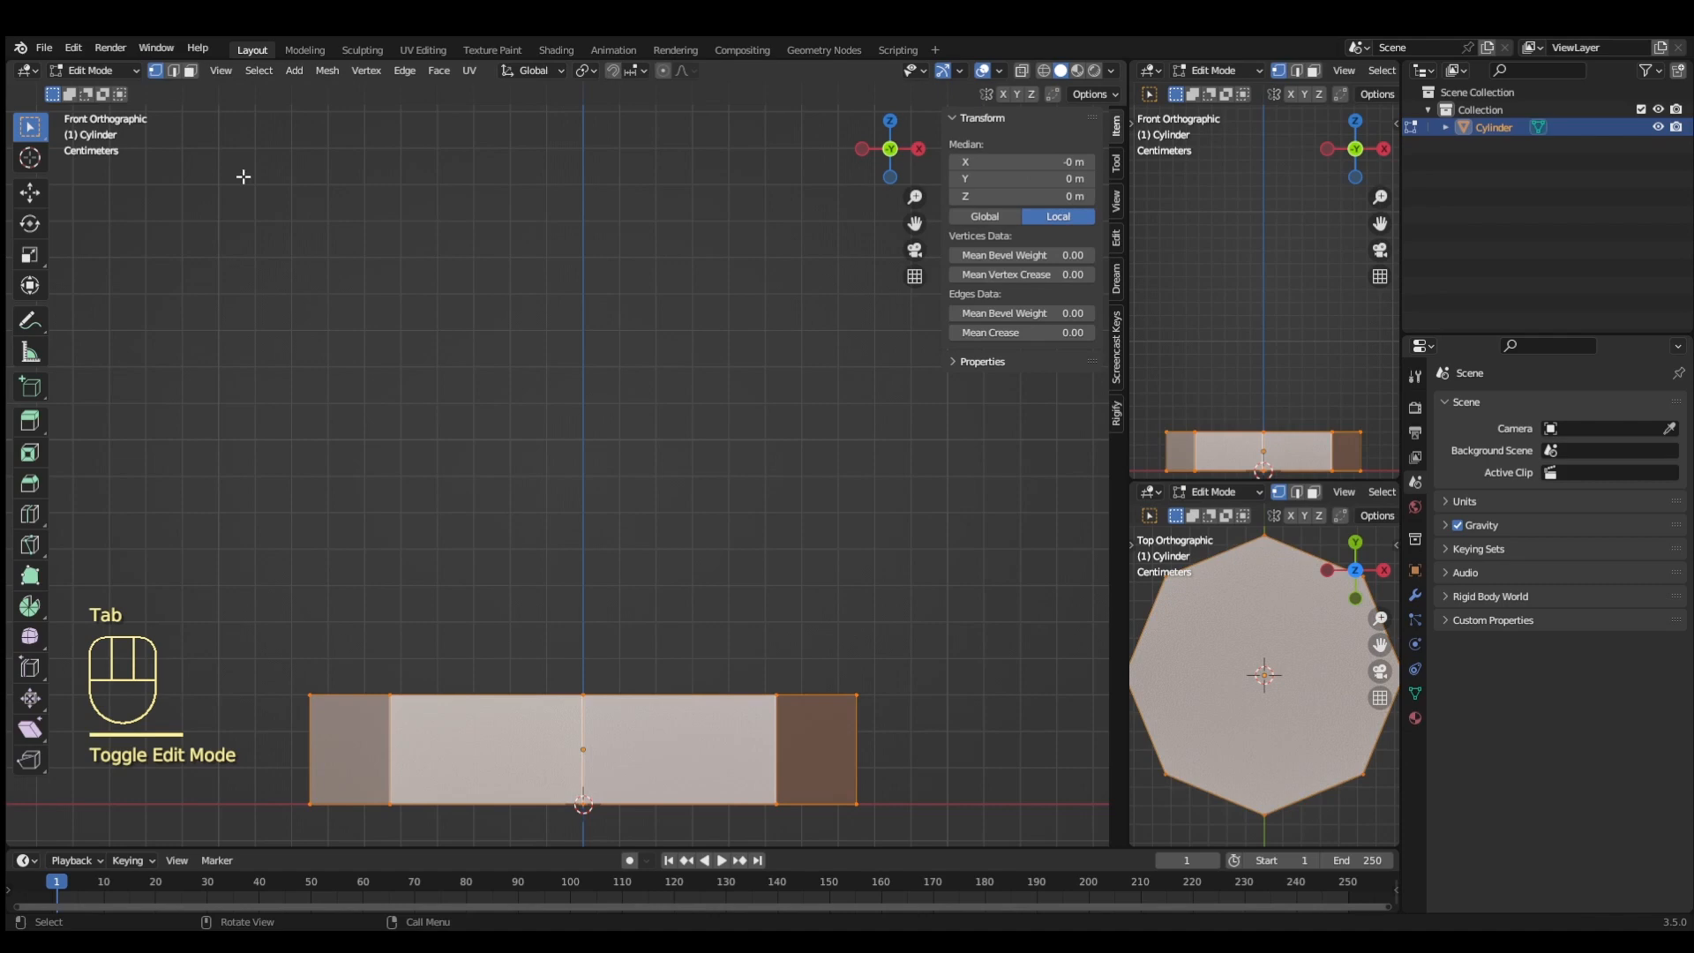
click(191, 71)
click(1220, 608)
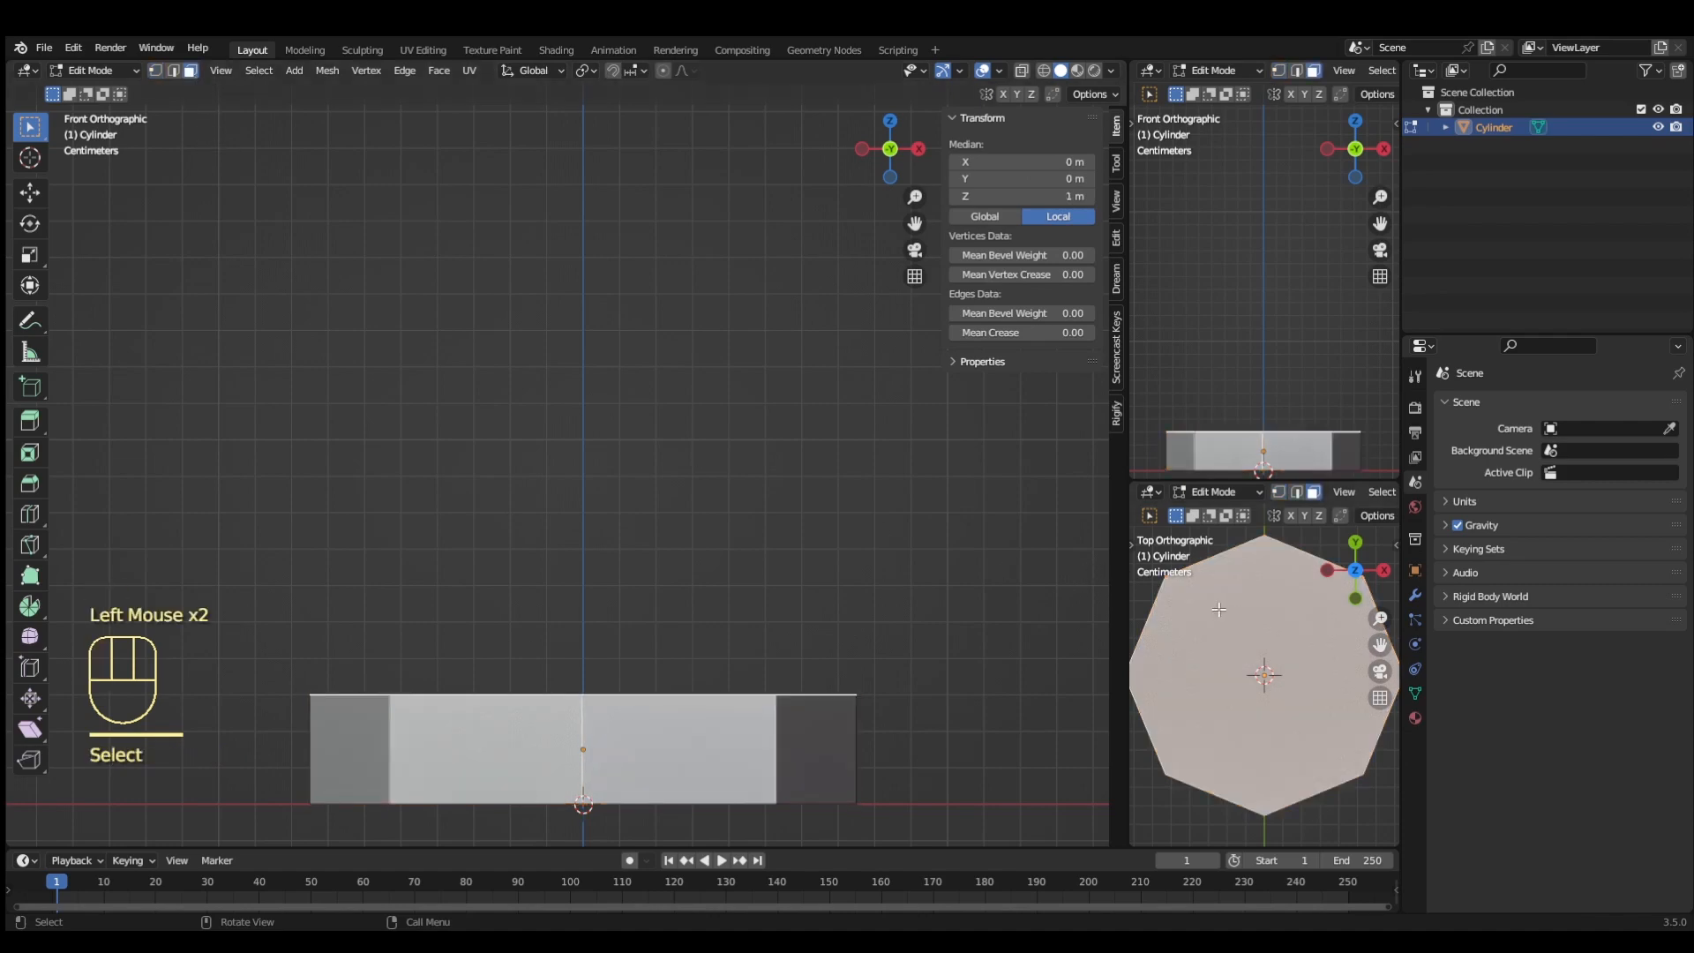
key(shift+z)
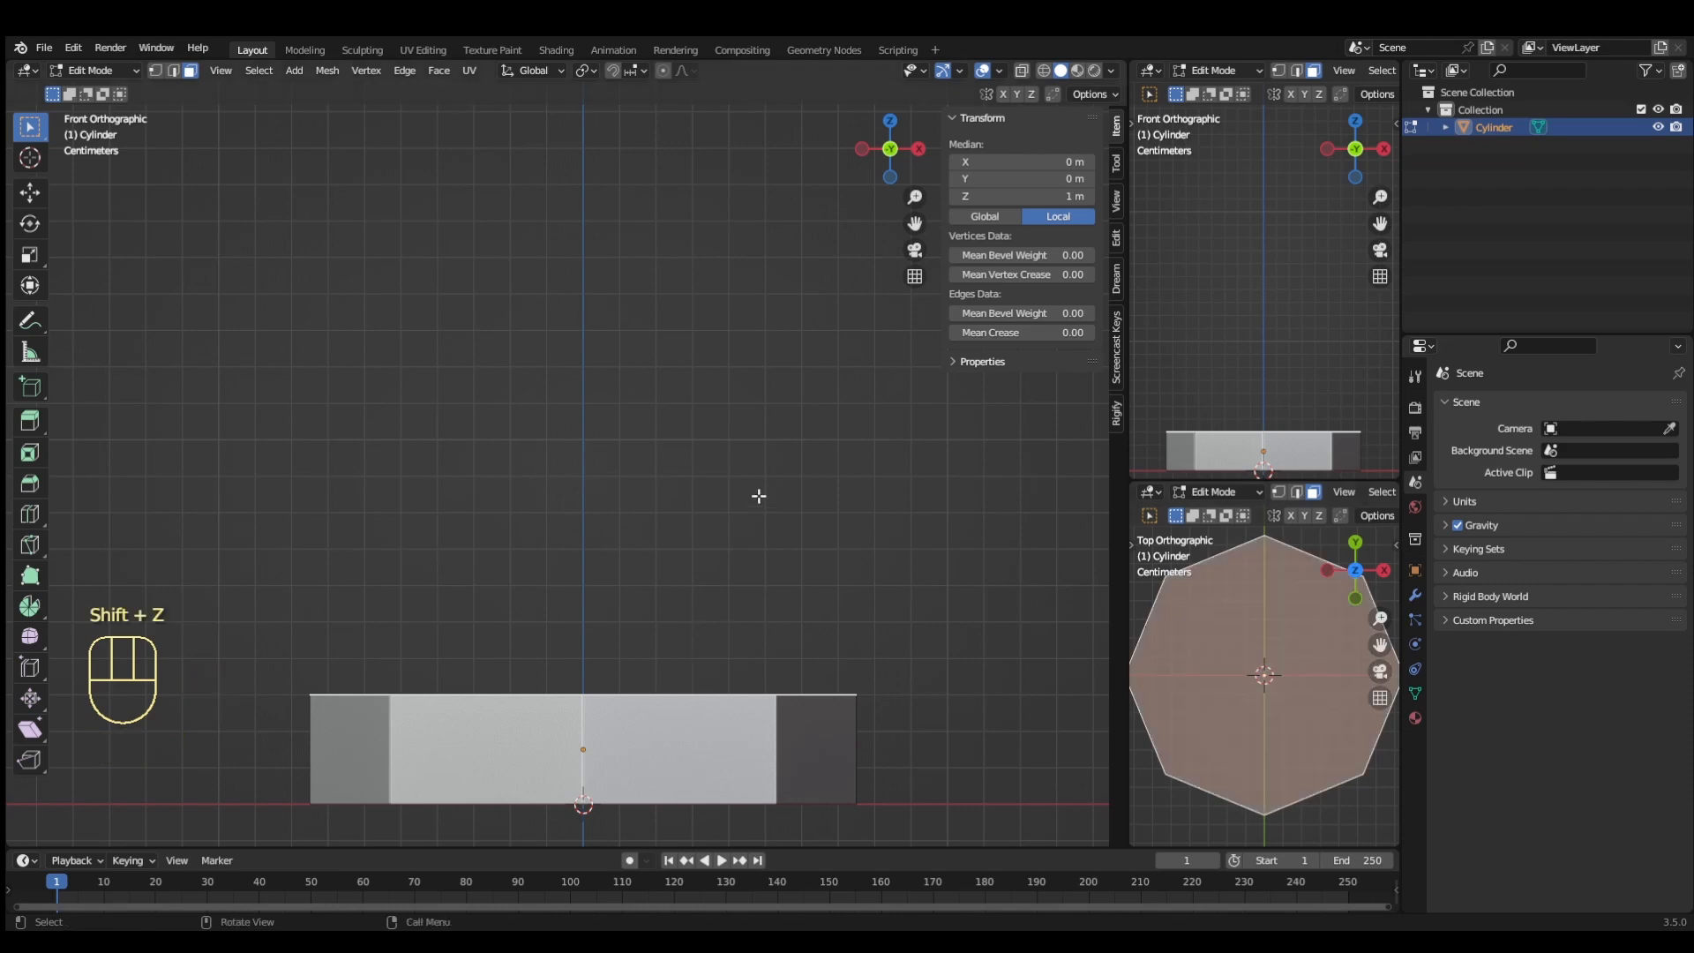
middle_drag(759, 495, 714, 723)
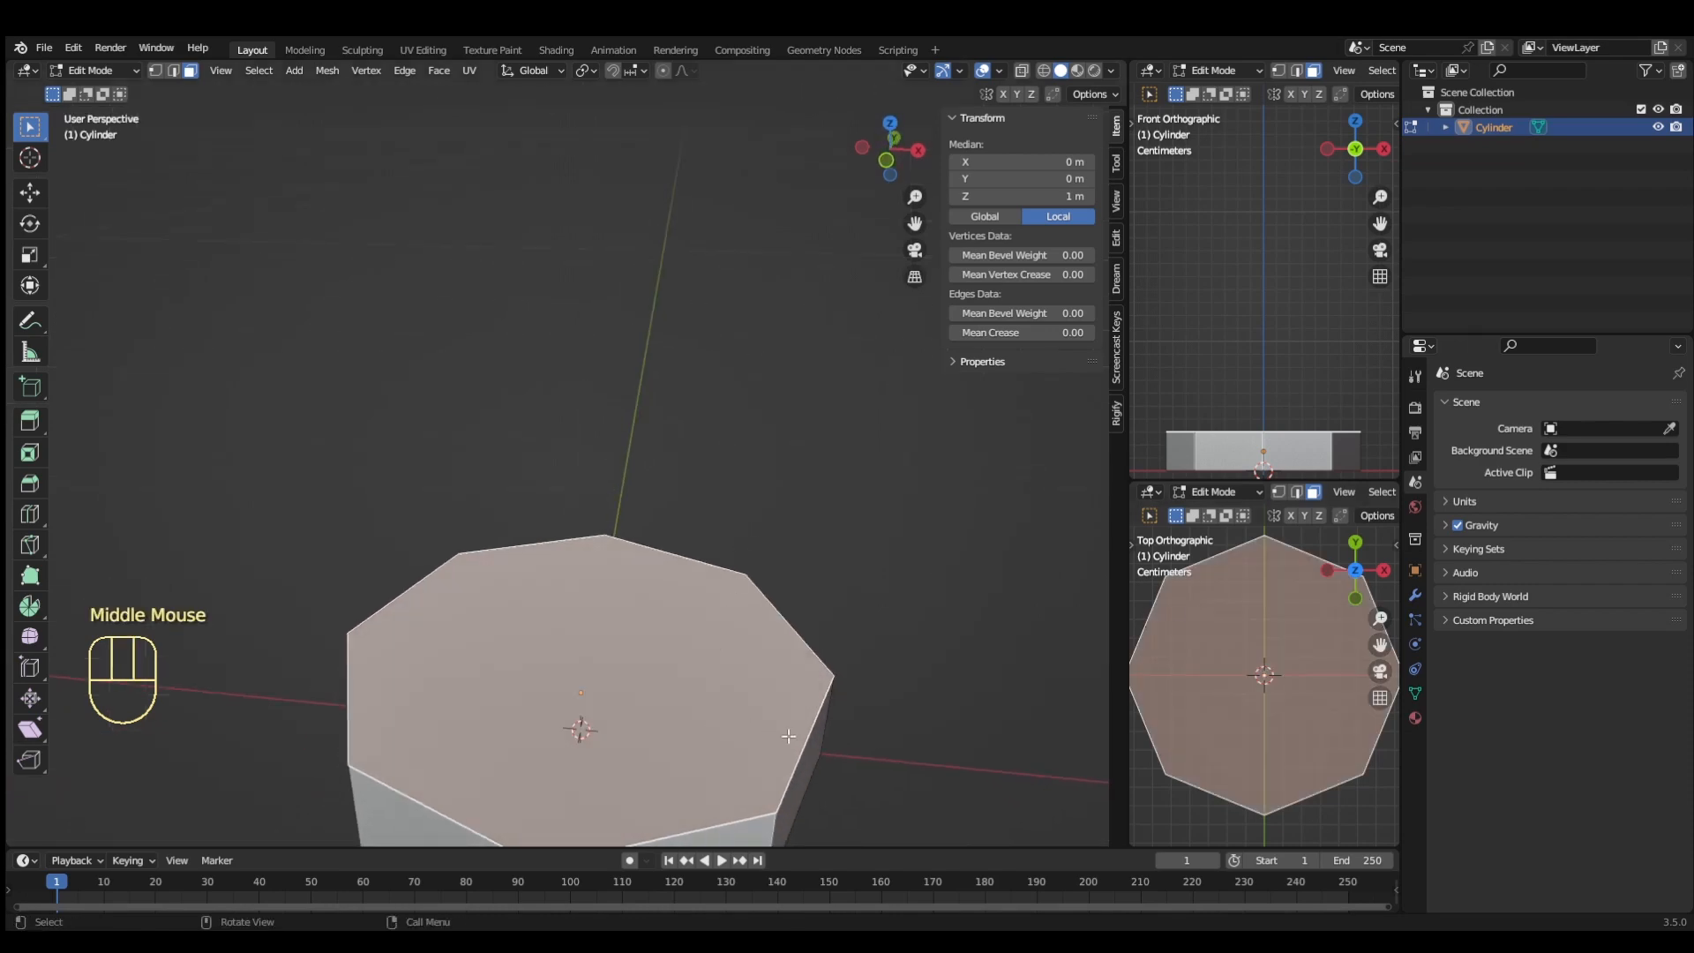
key(i)
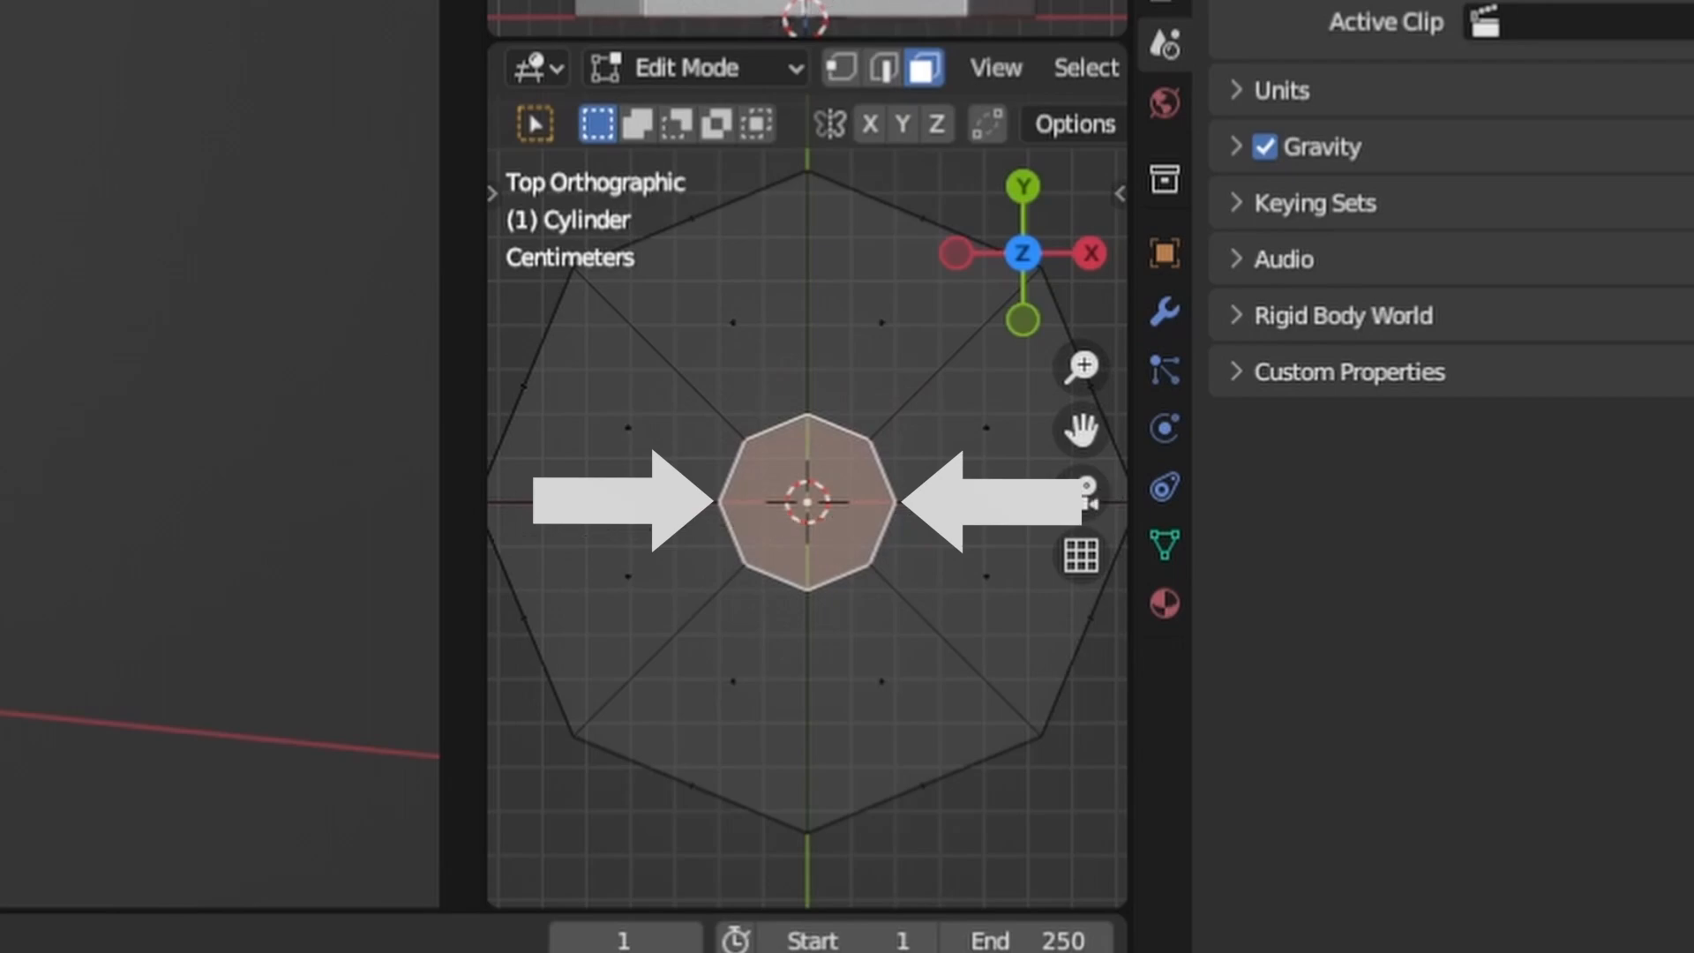
click(637, 624)
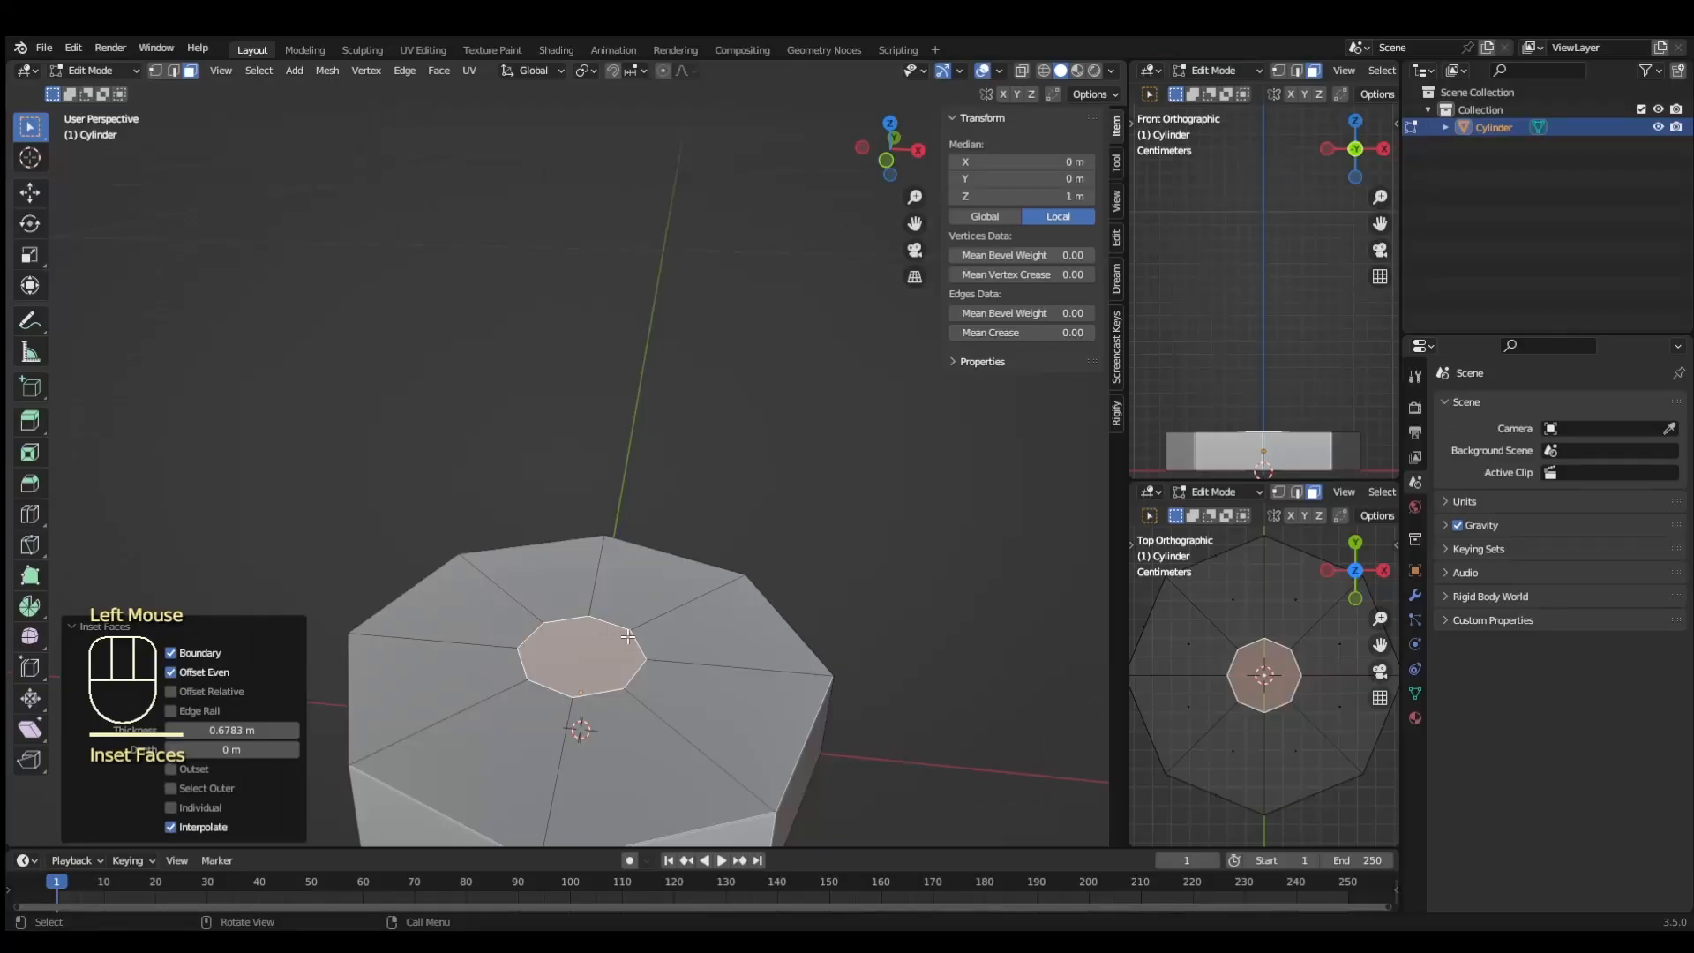
Extrude the small inset face upward by 0.17 m to form a central column, and return to Object Mode.
key(e)
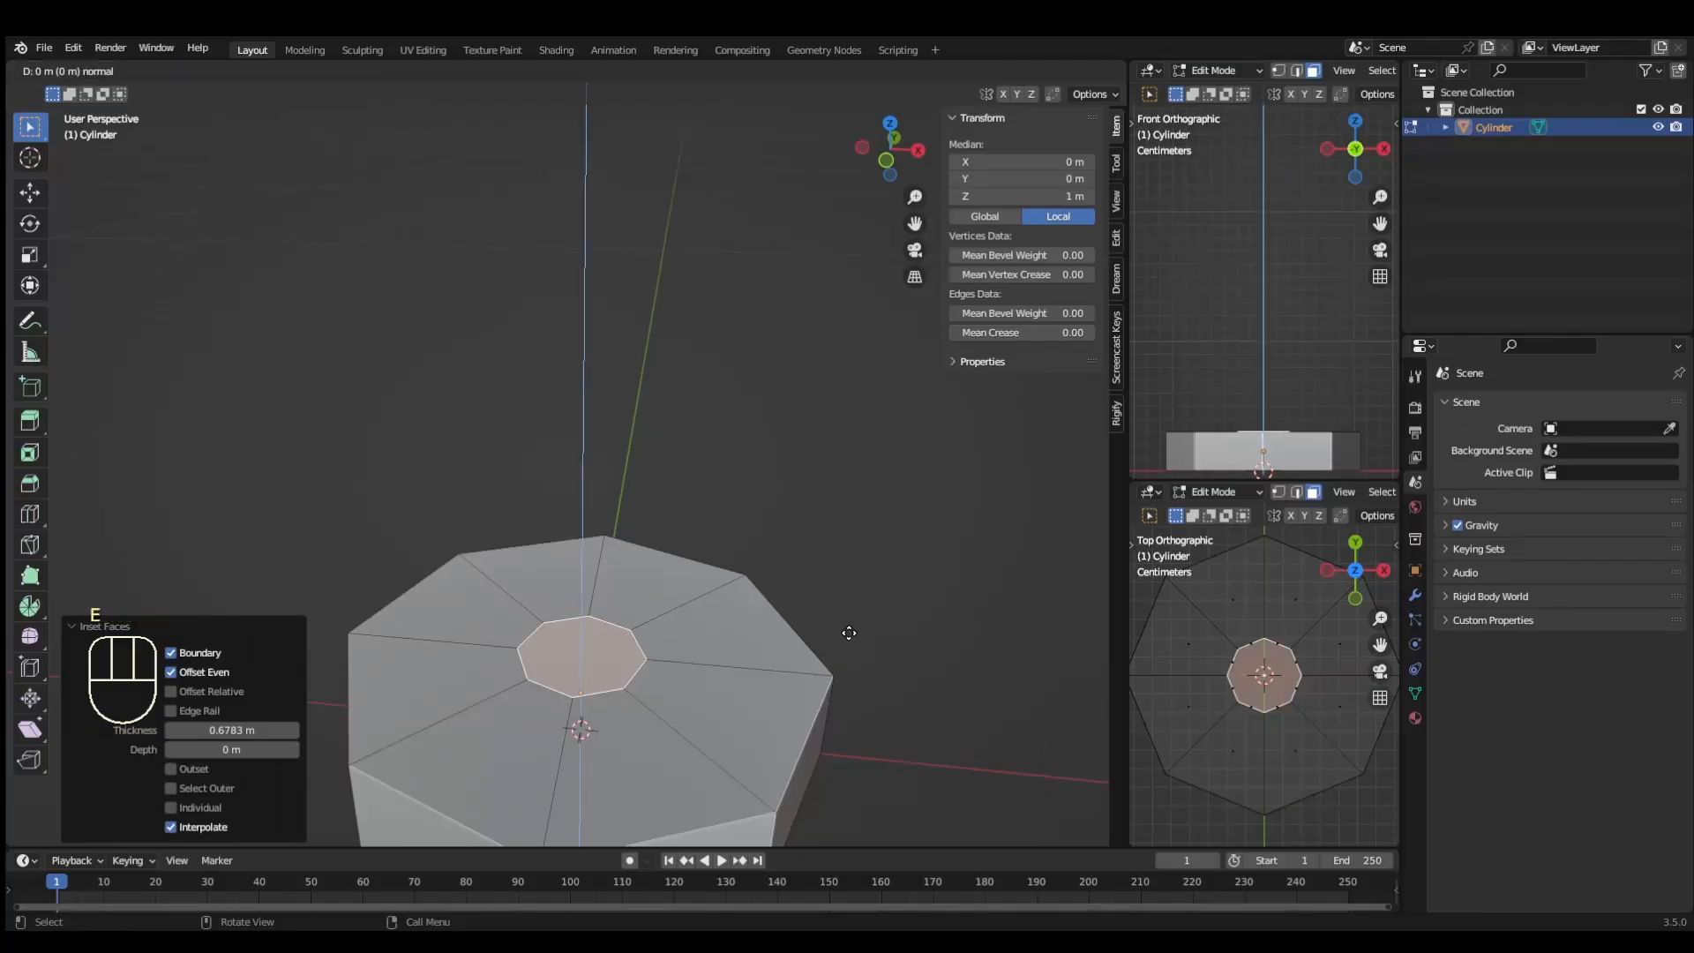
key(KP_Decimal)
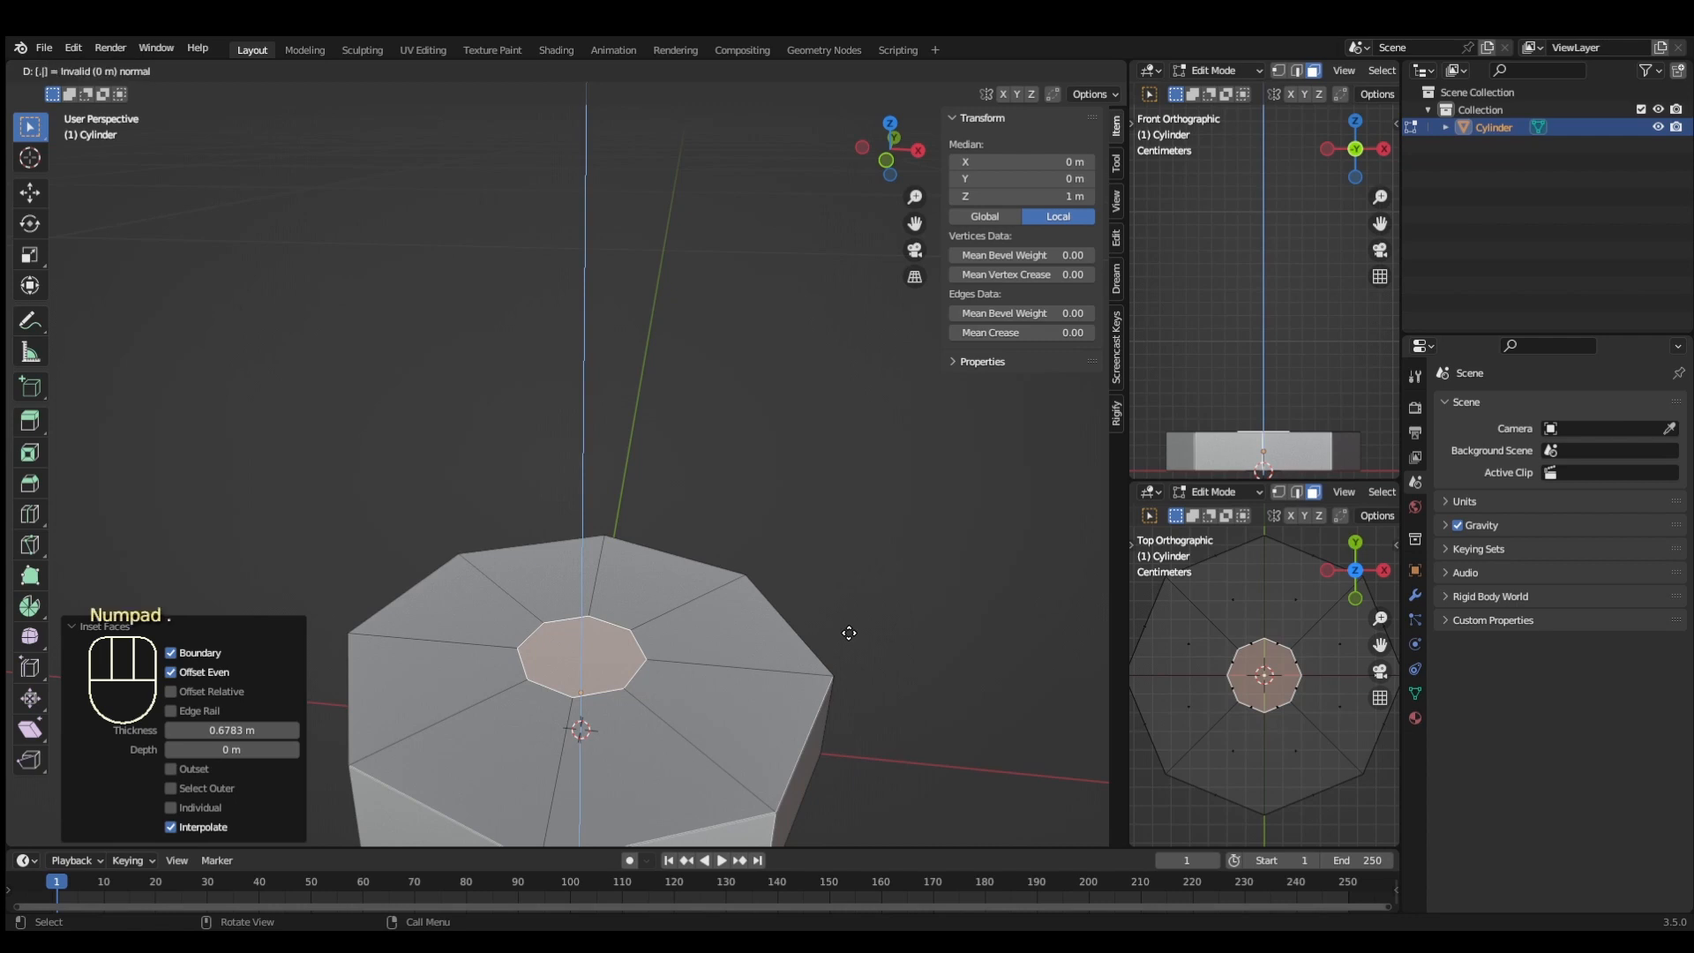
key(KP_1)
key(KP_7)
key(KP_Enter)
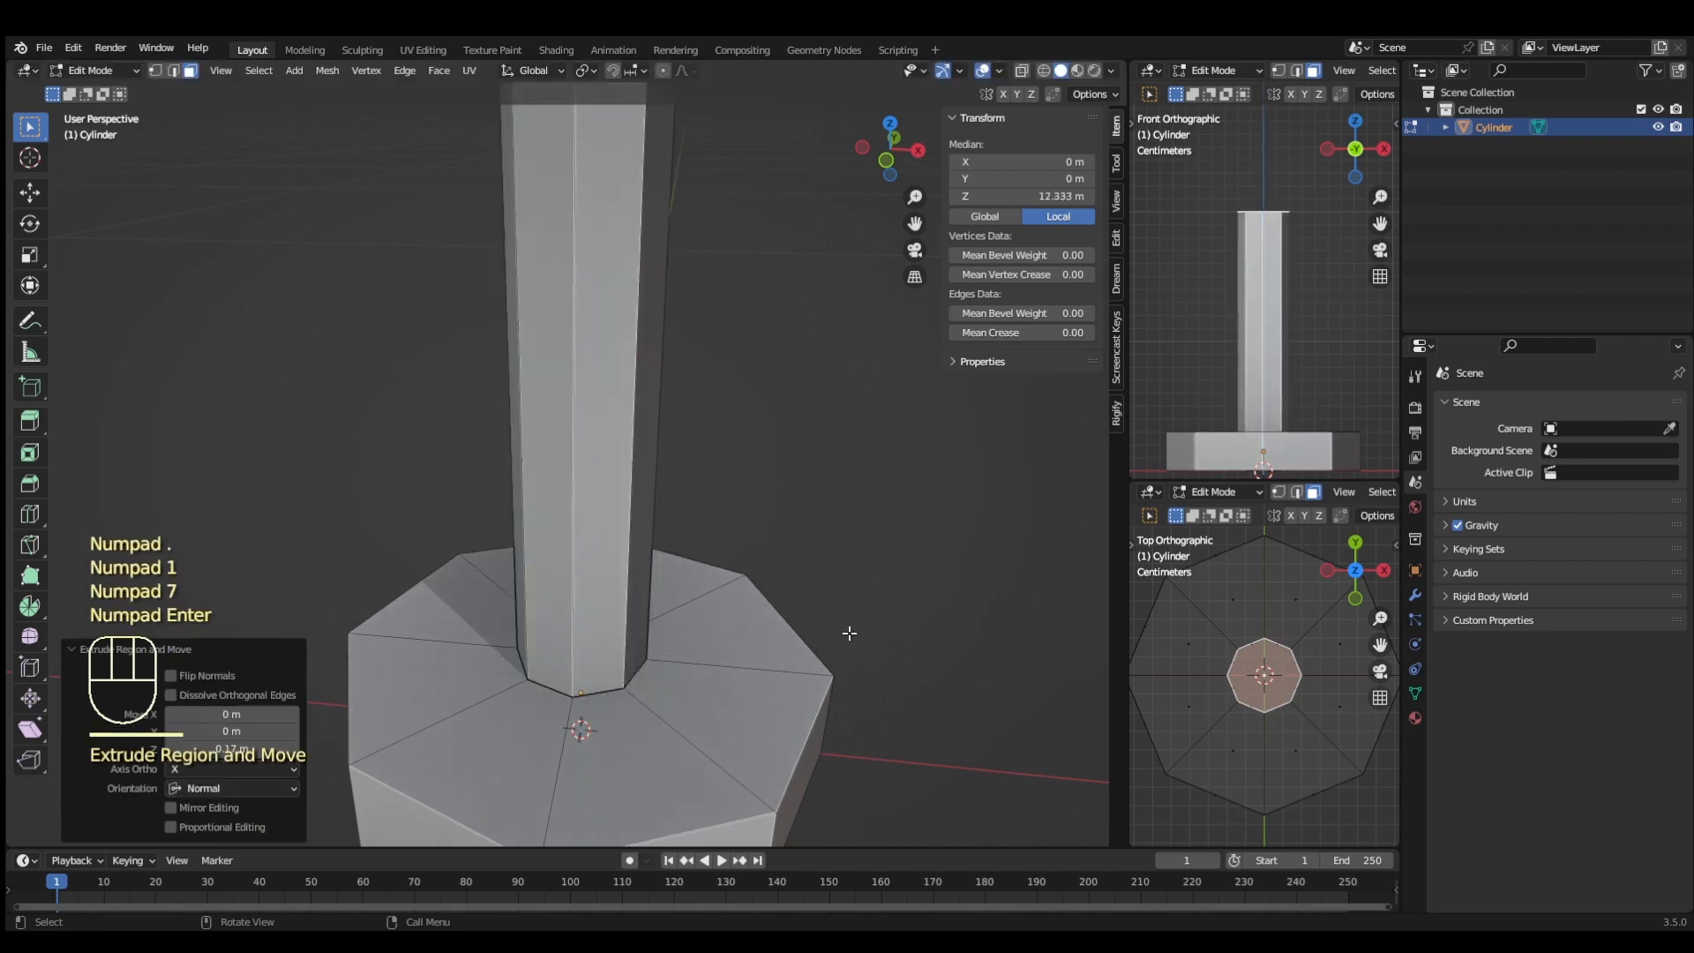
scroll(849, 634, down, 2)
key(Tab)
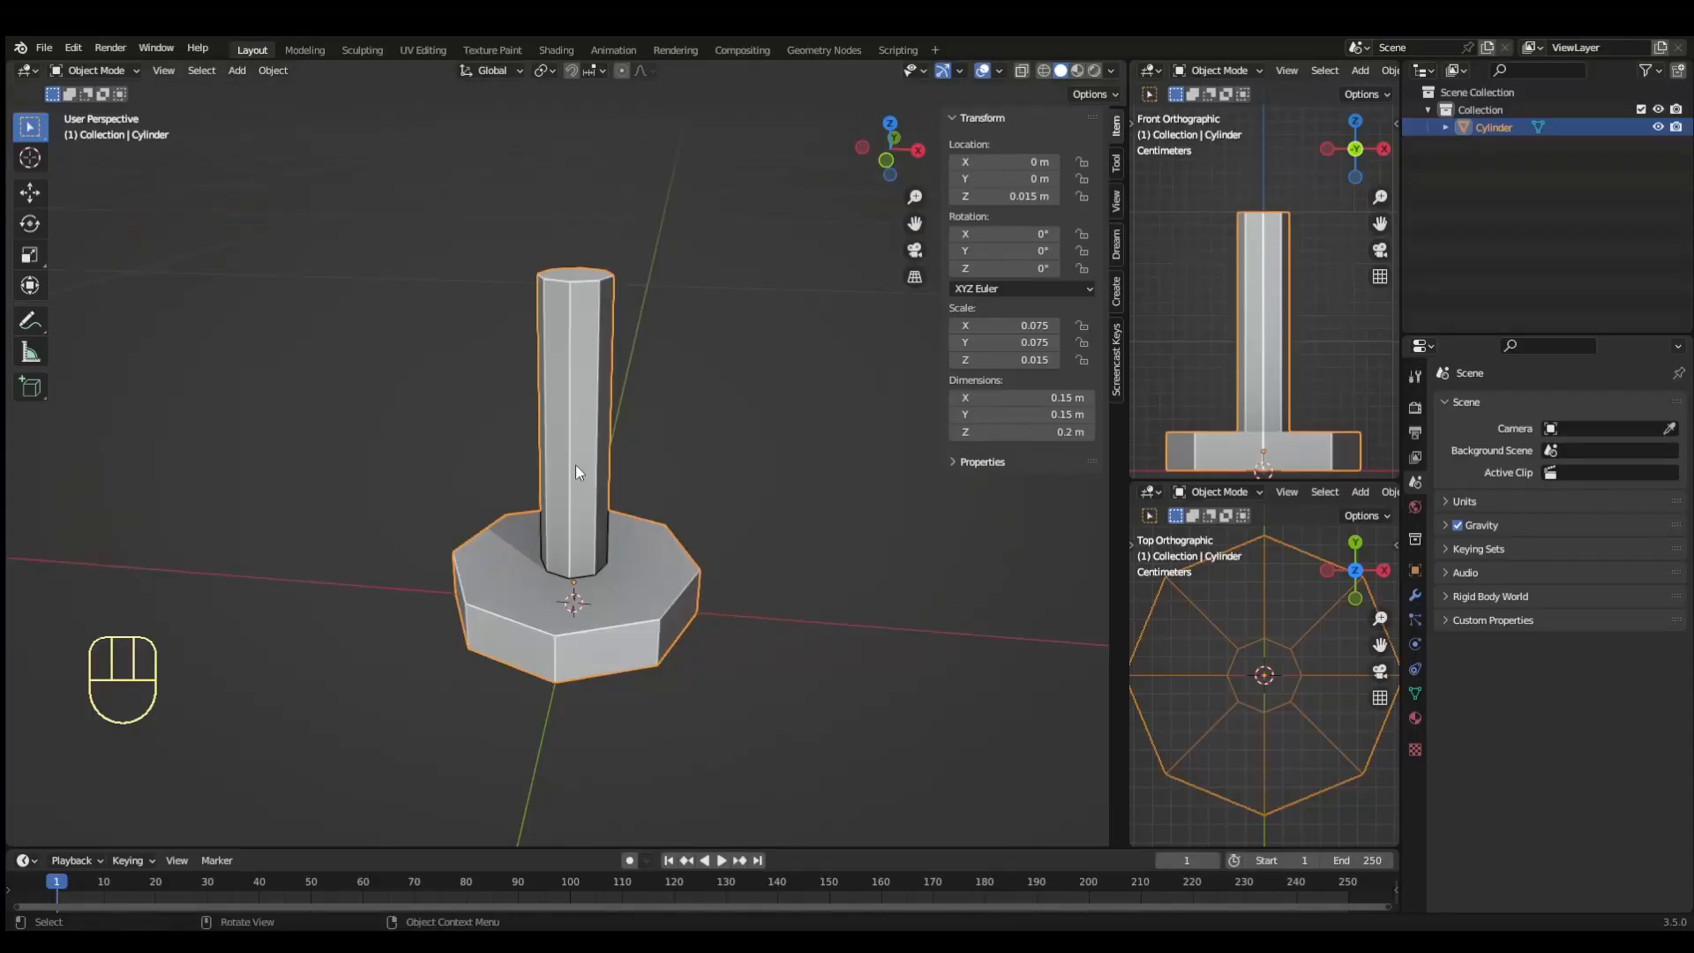
Extrude the column's top face upward by about 0.006 m and scale it outward to about 1.99 in front view.
key(KP_1)
key(Tab)
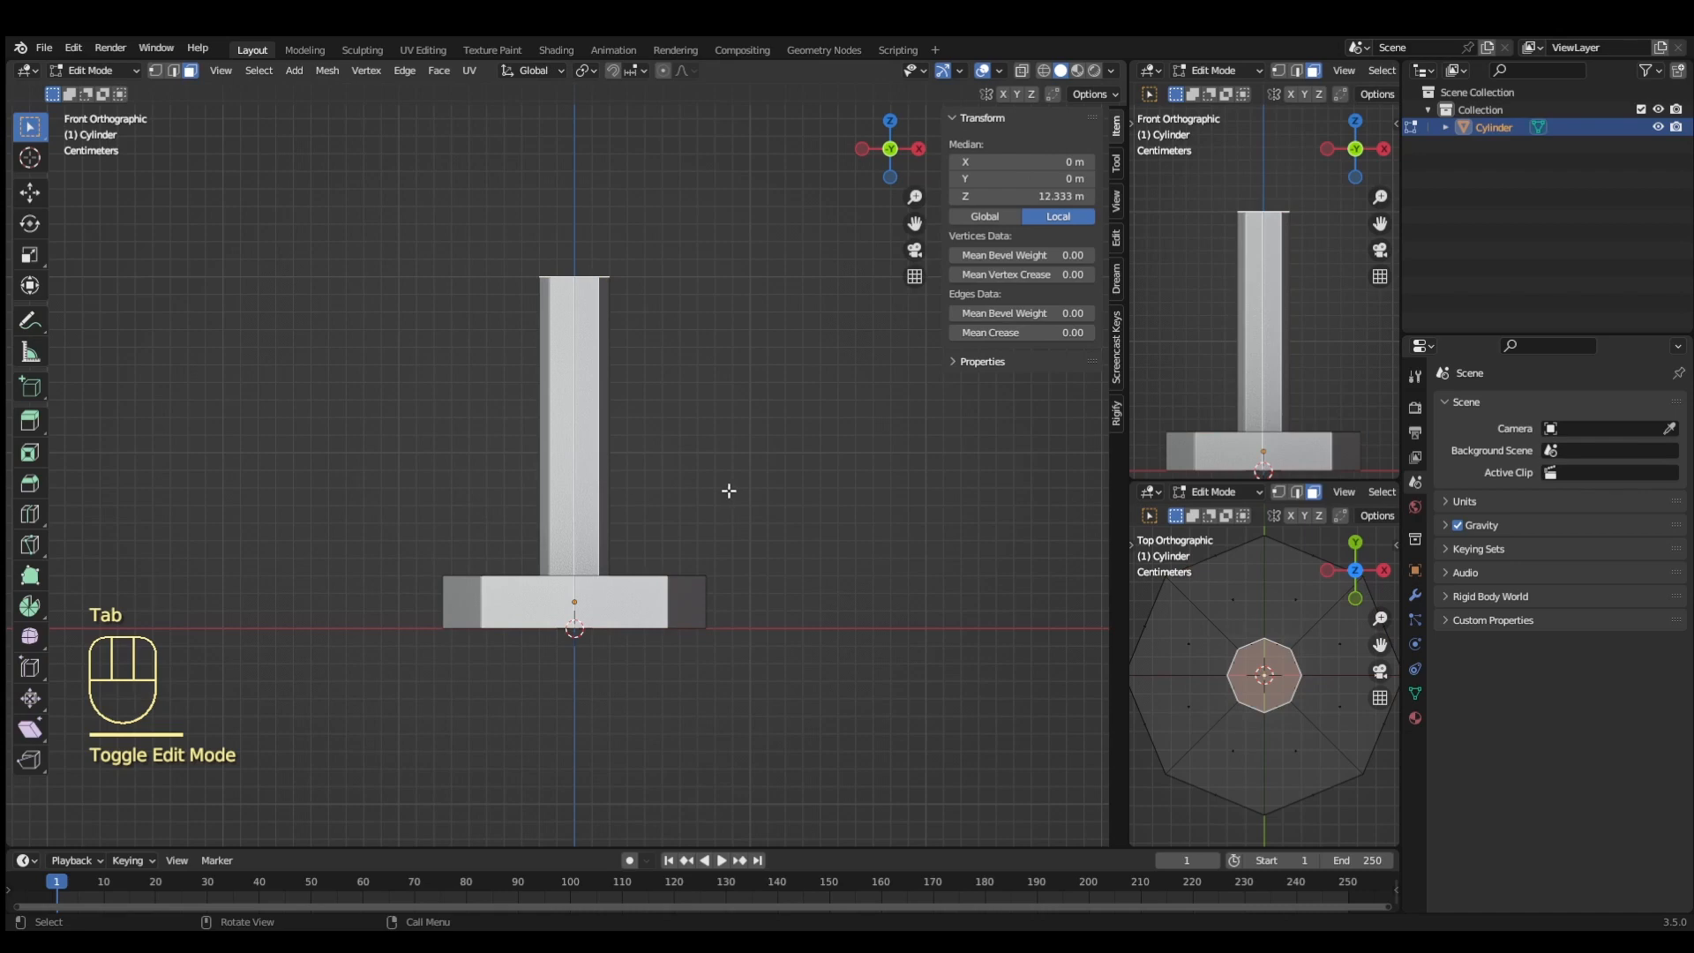
key(e)
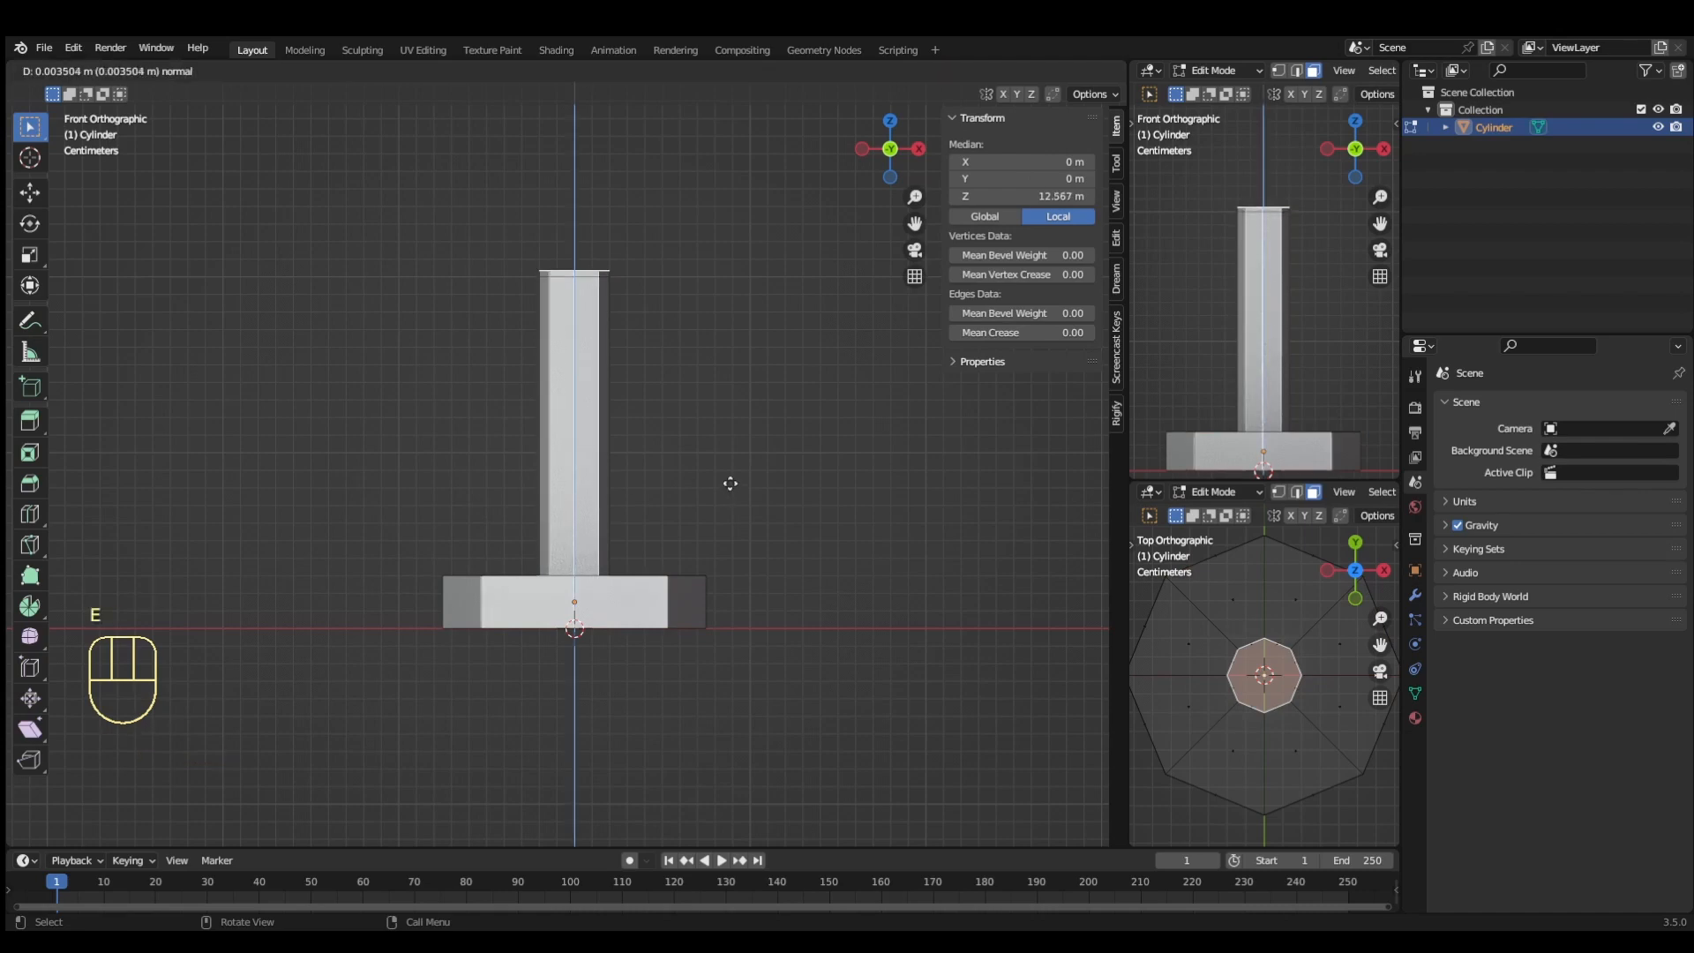
click(731, 480)
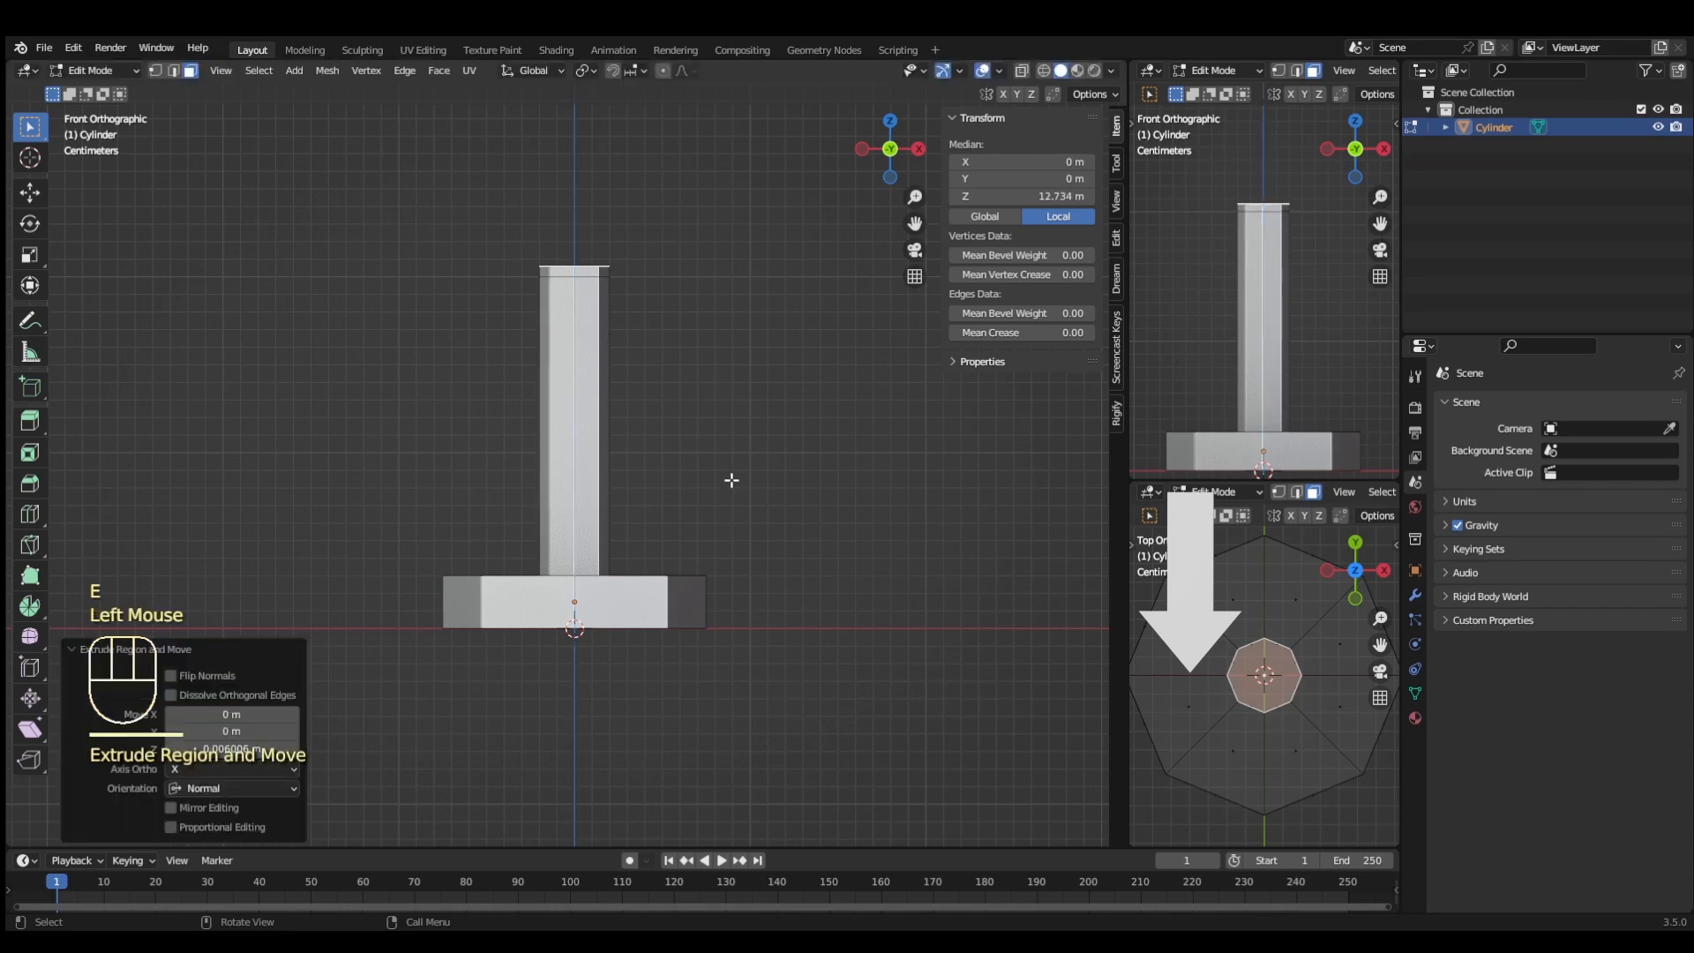
key(s)
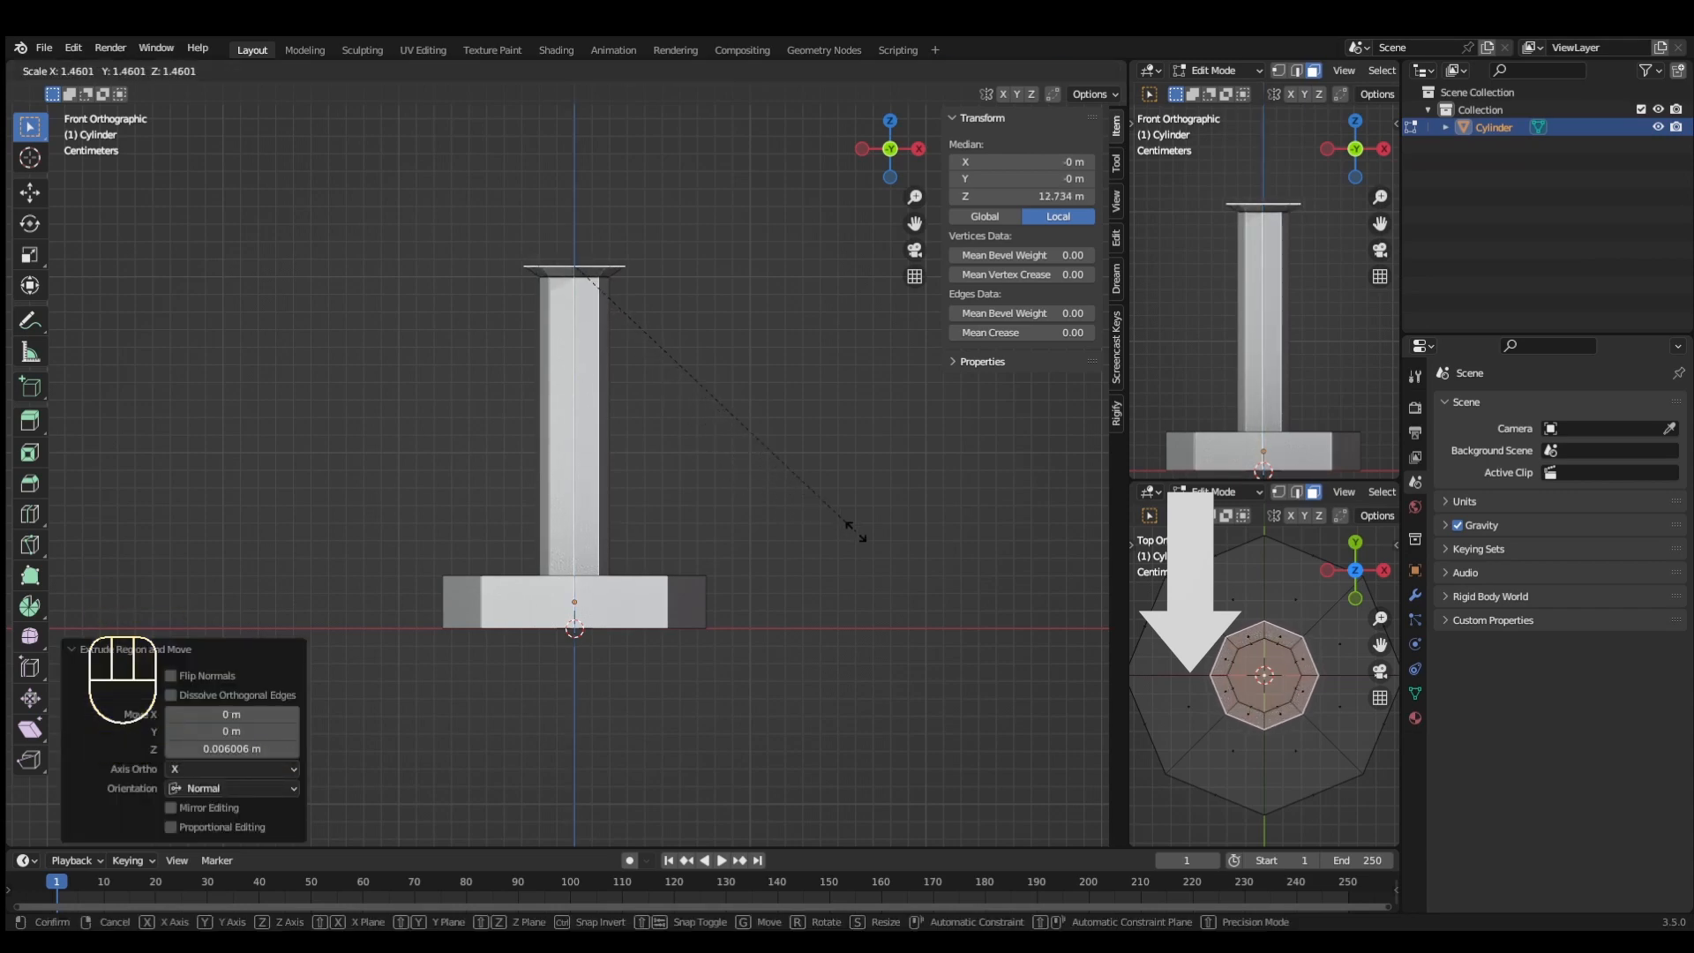
click(1022, 543)
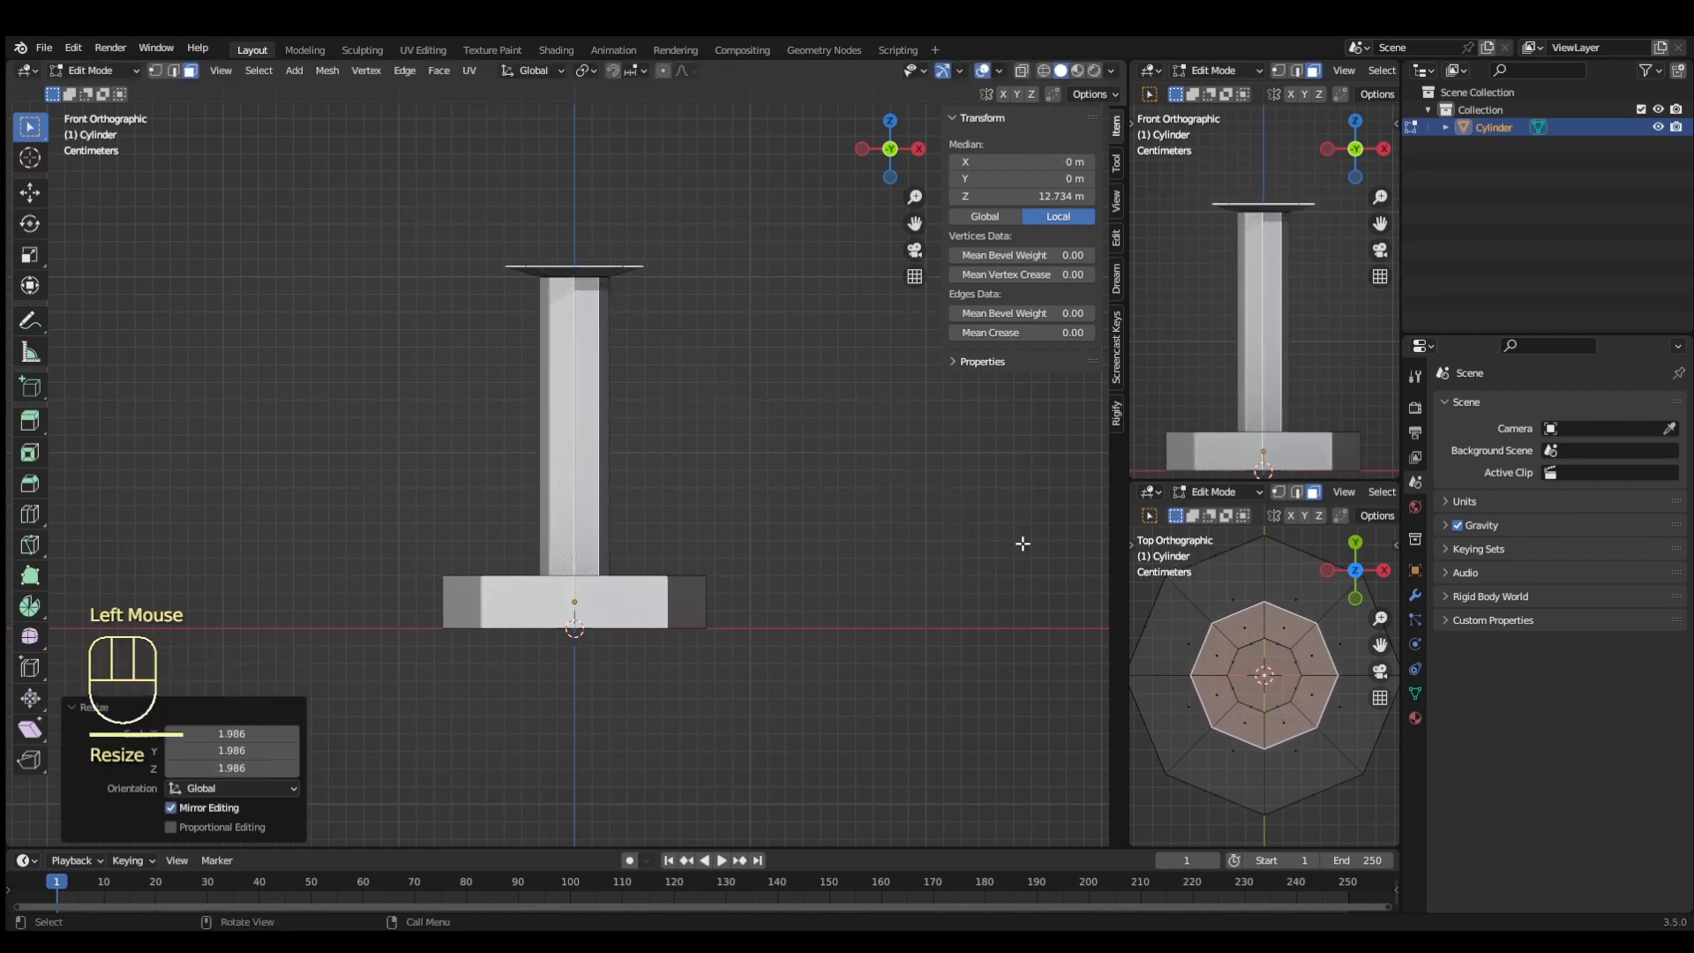
Extrude the widened top face upward by about 0.0145 m and scale it to about 1.49 to flare the bowl.
key(e)
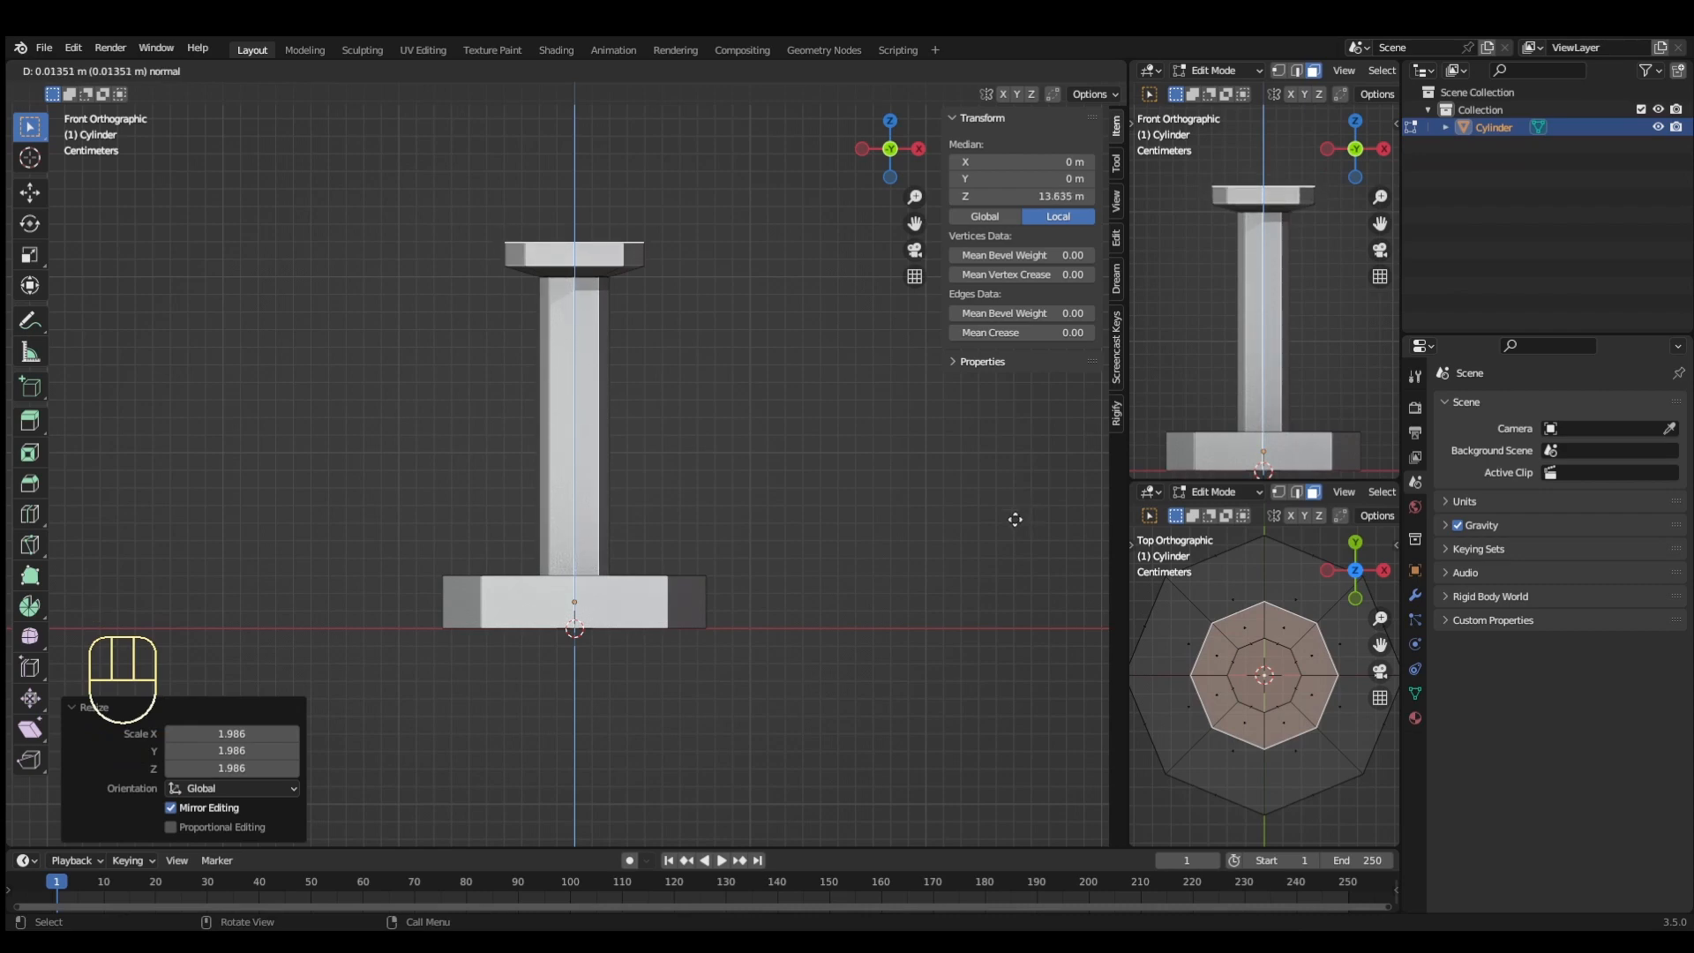
click(1015, 520)
key(s)
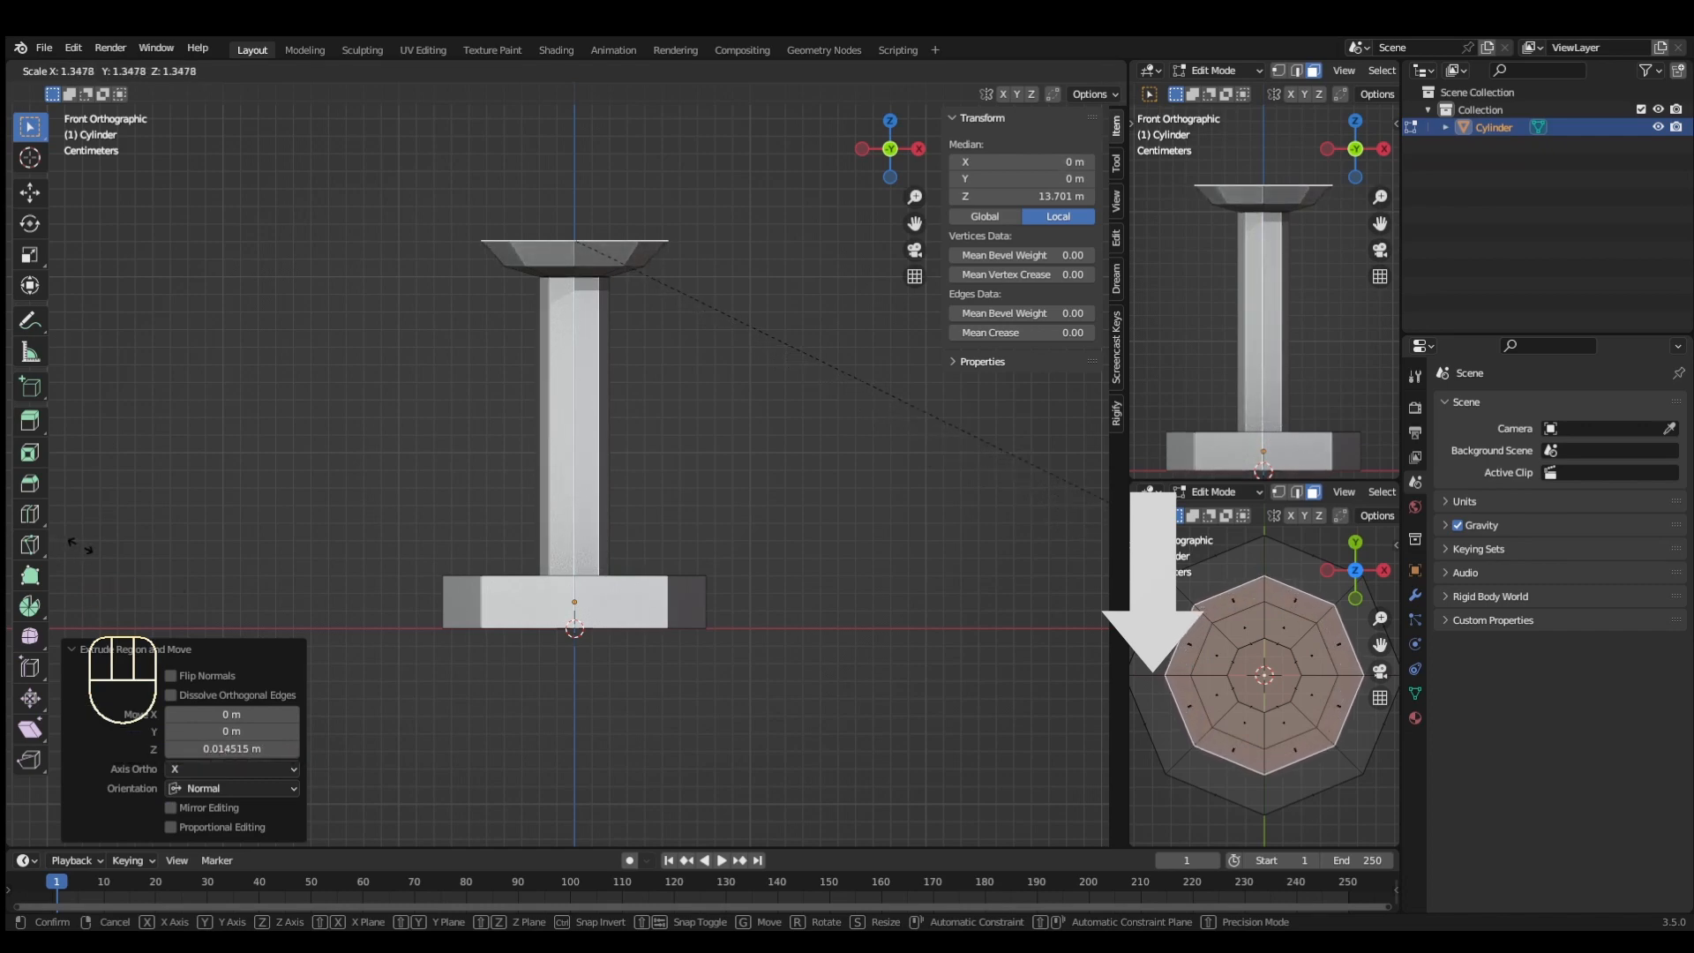
click(163, 544)
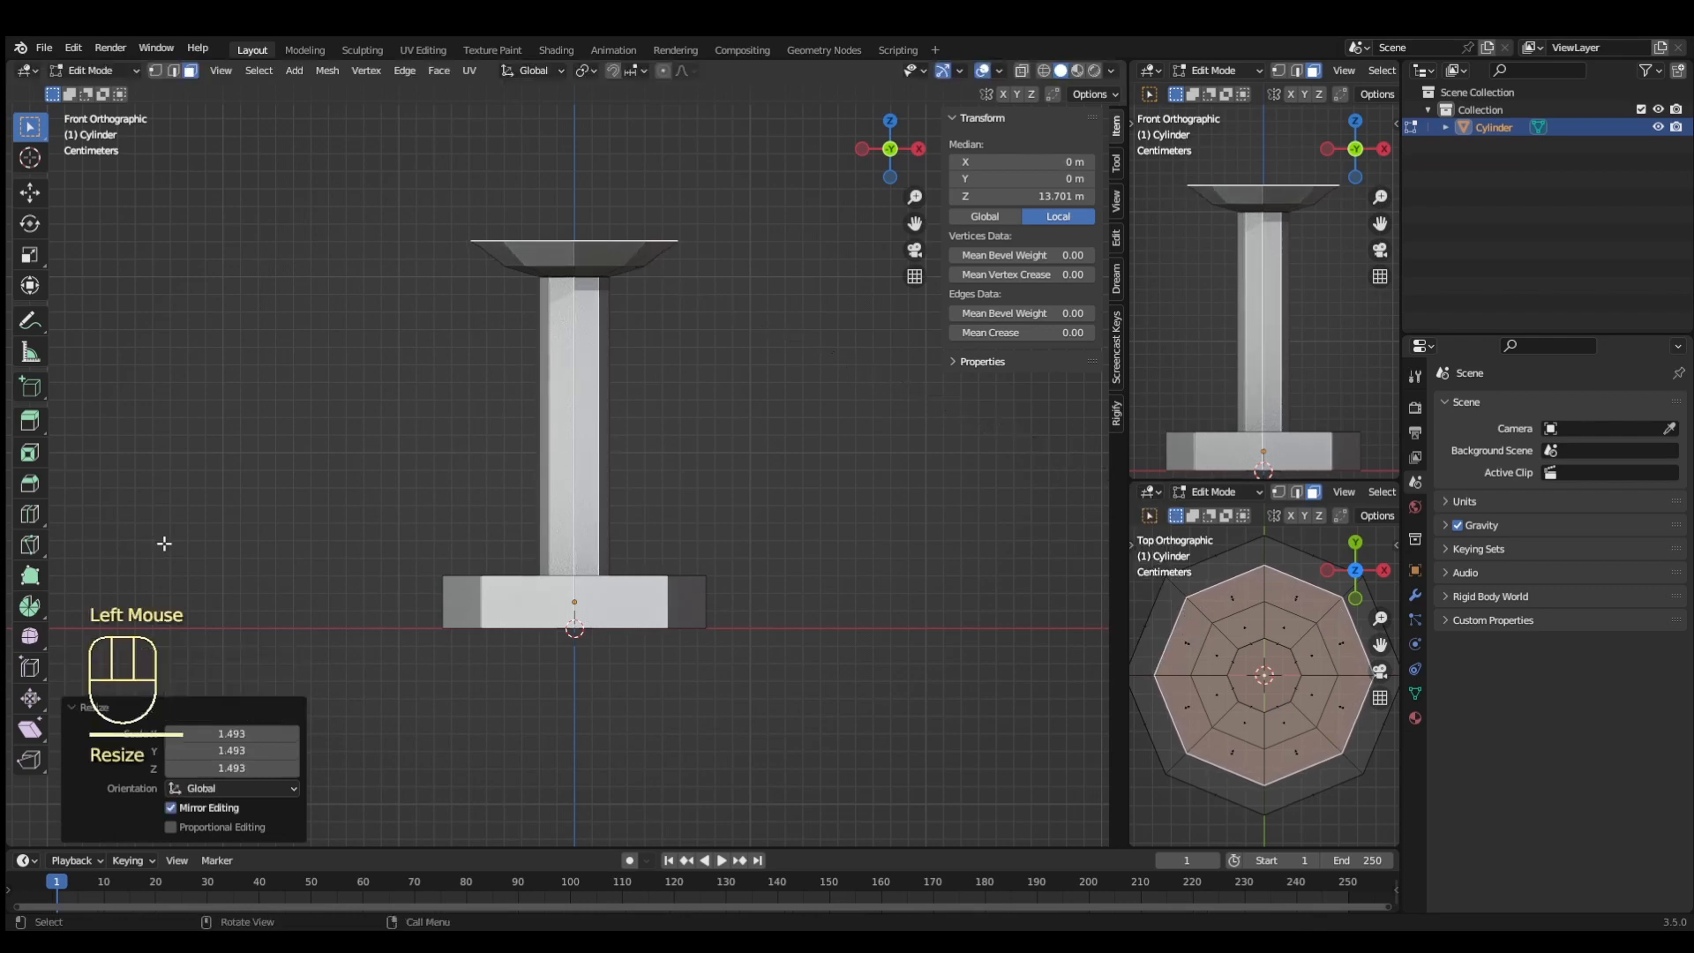
Extrude the flared top face upward by about 0.01 m for a vertical rim, and inset it by about 0.15 m.
key(e)
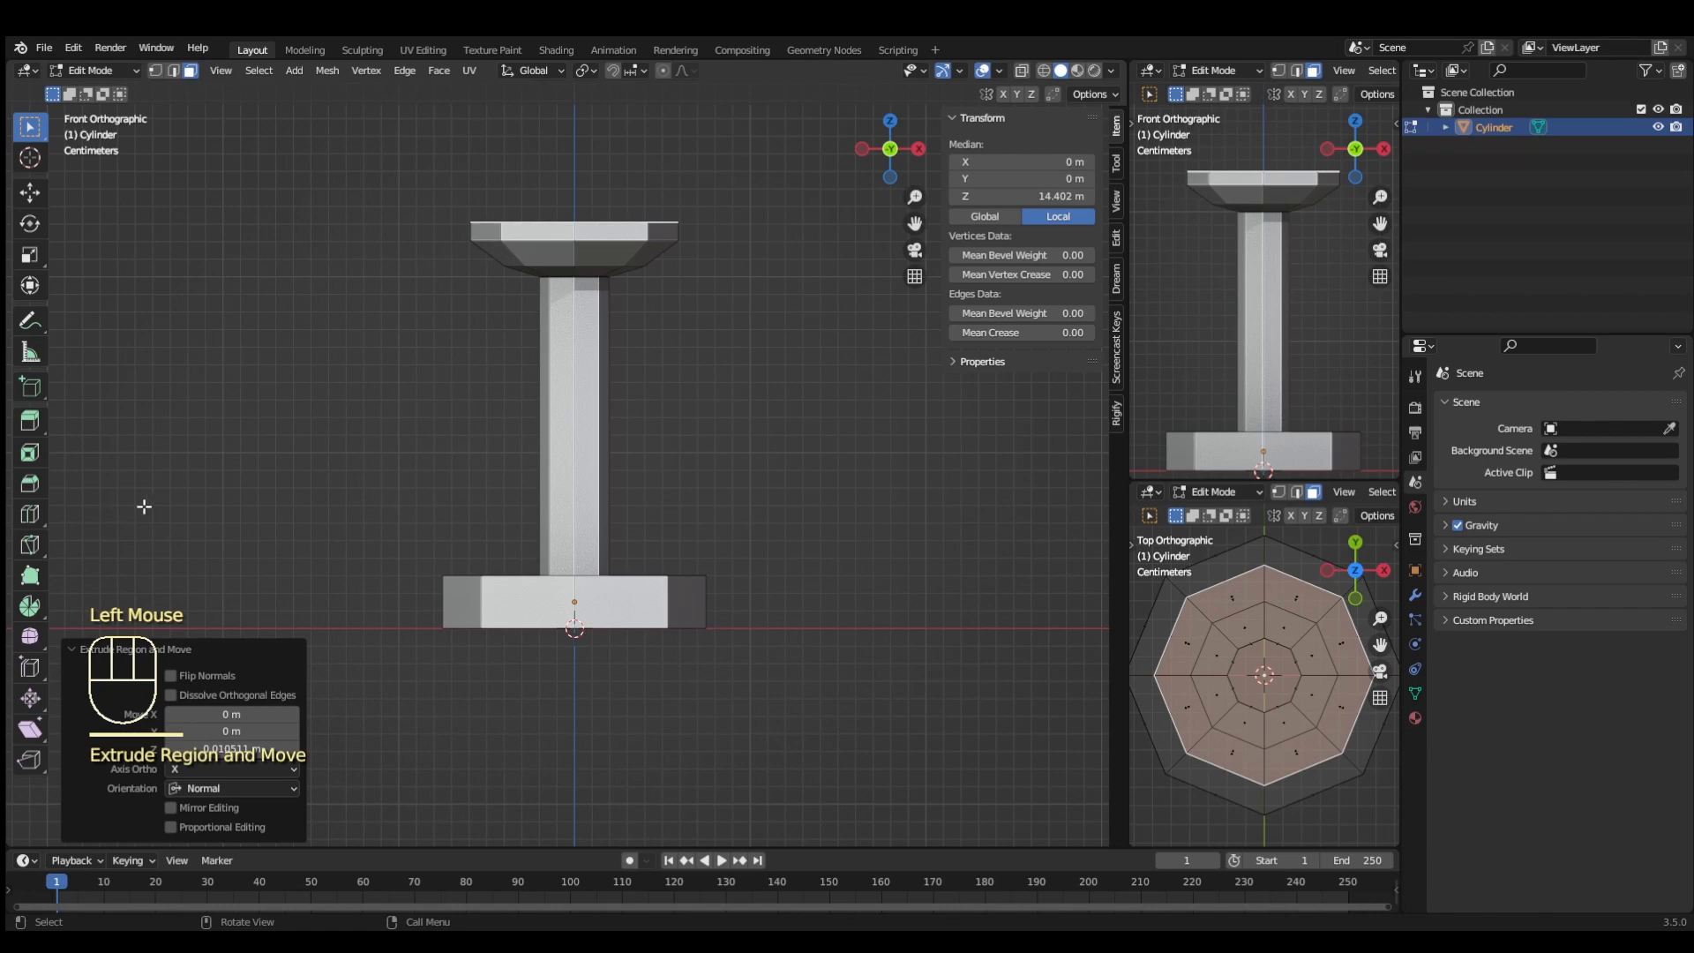
middle_drag(685, 473, 655, 565)
key(i)
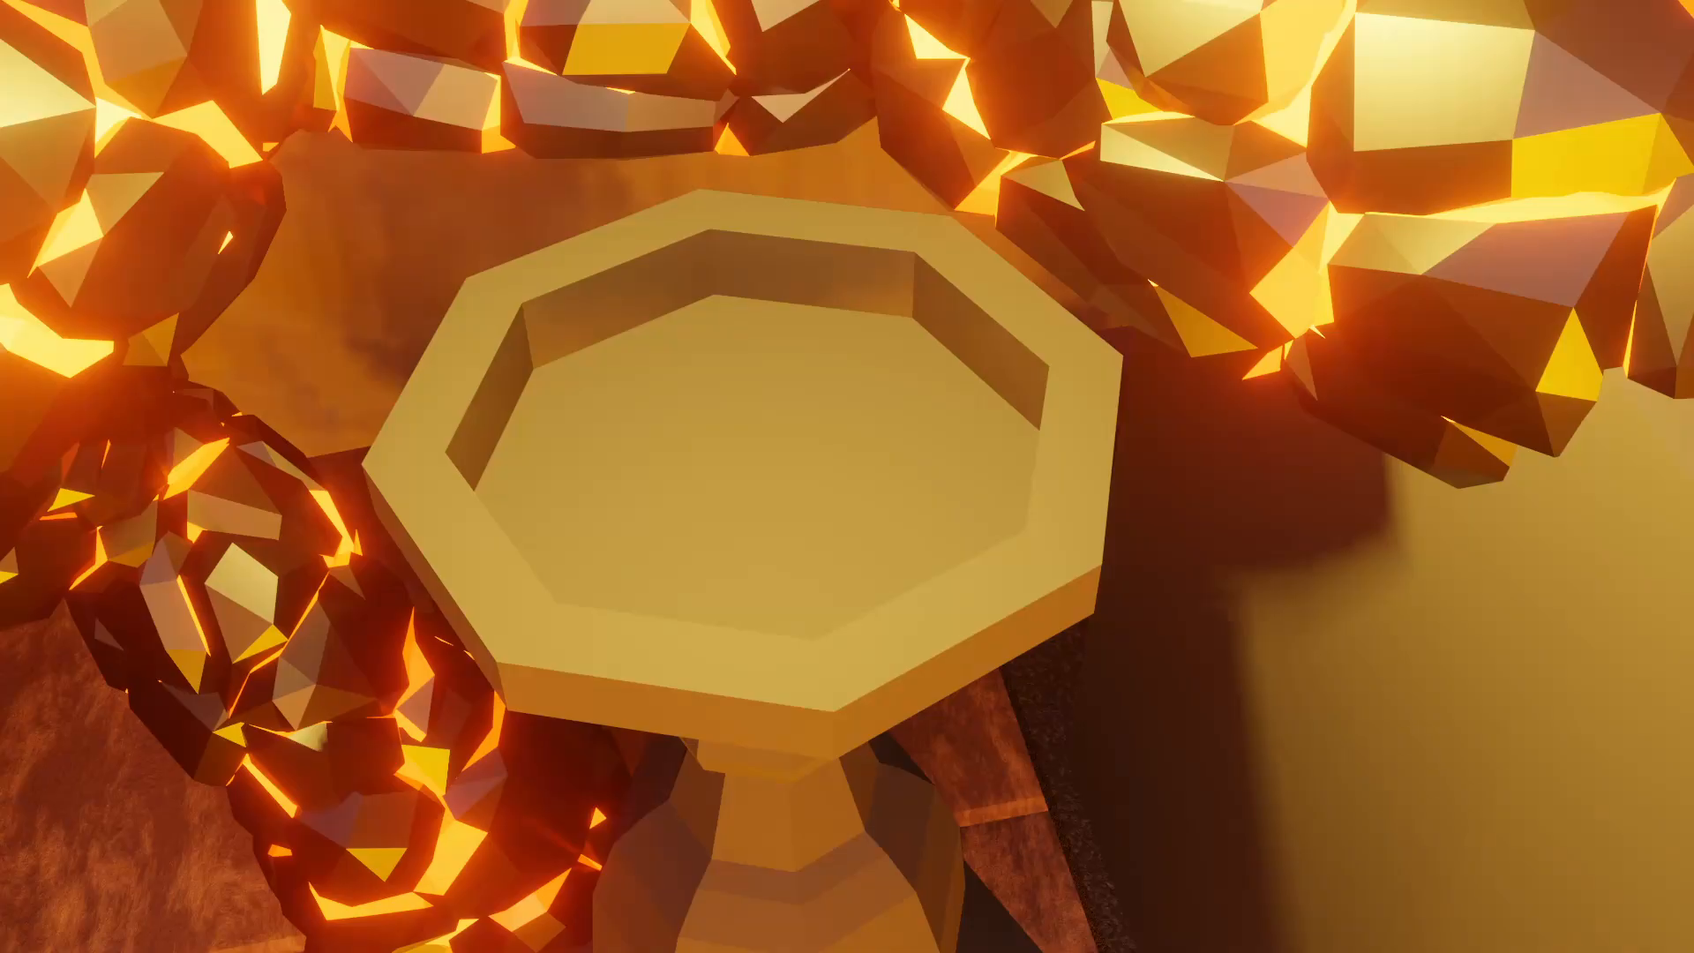
click(629, 543)
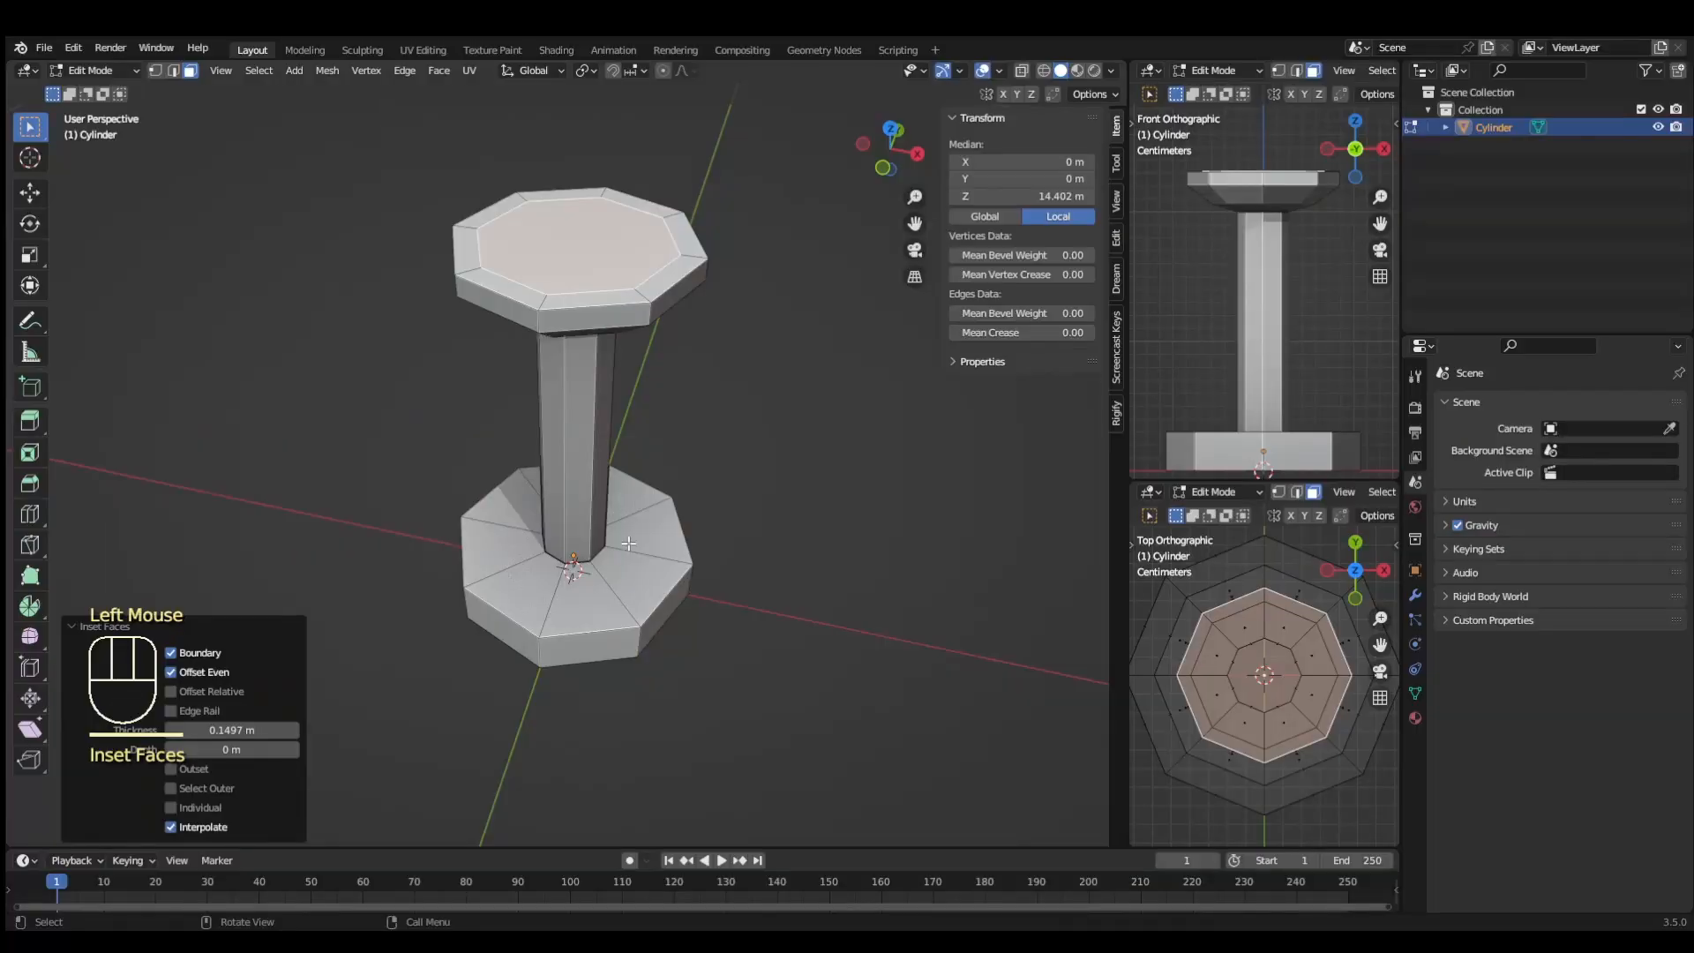
key(i)
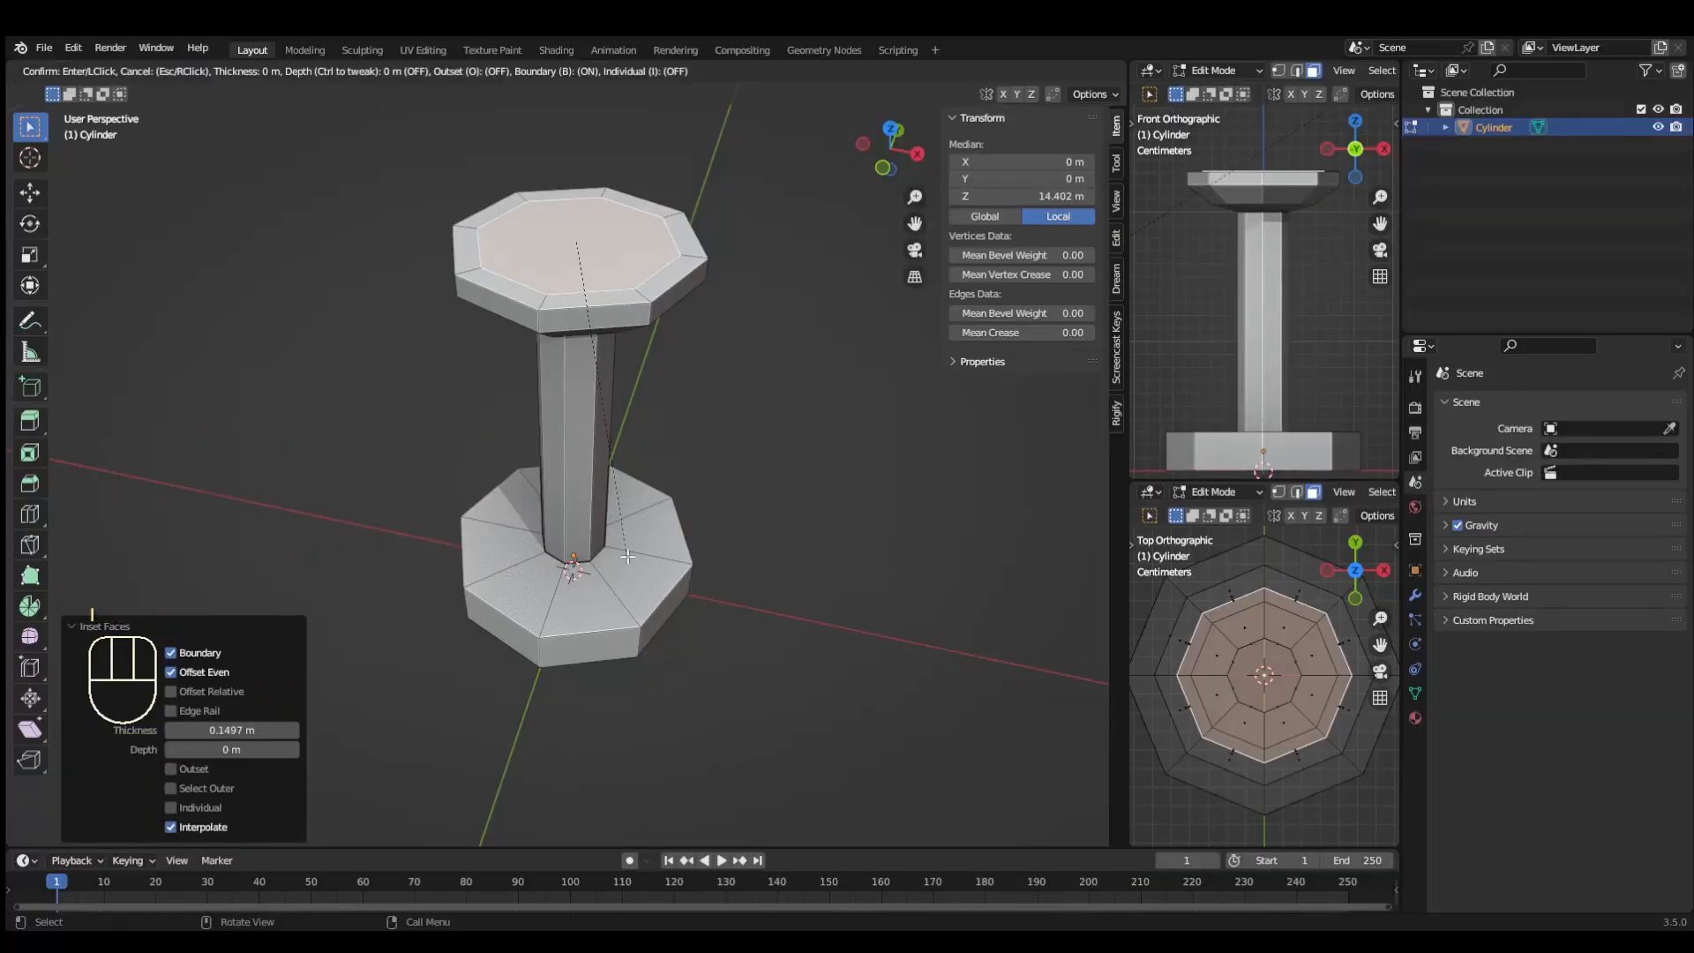
key(e)
right_click(713, 422)
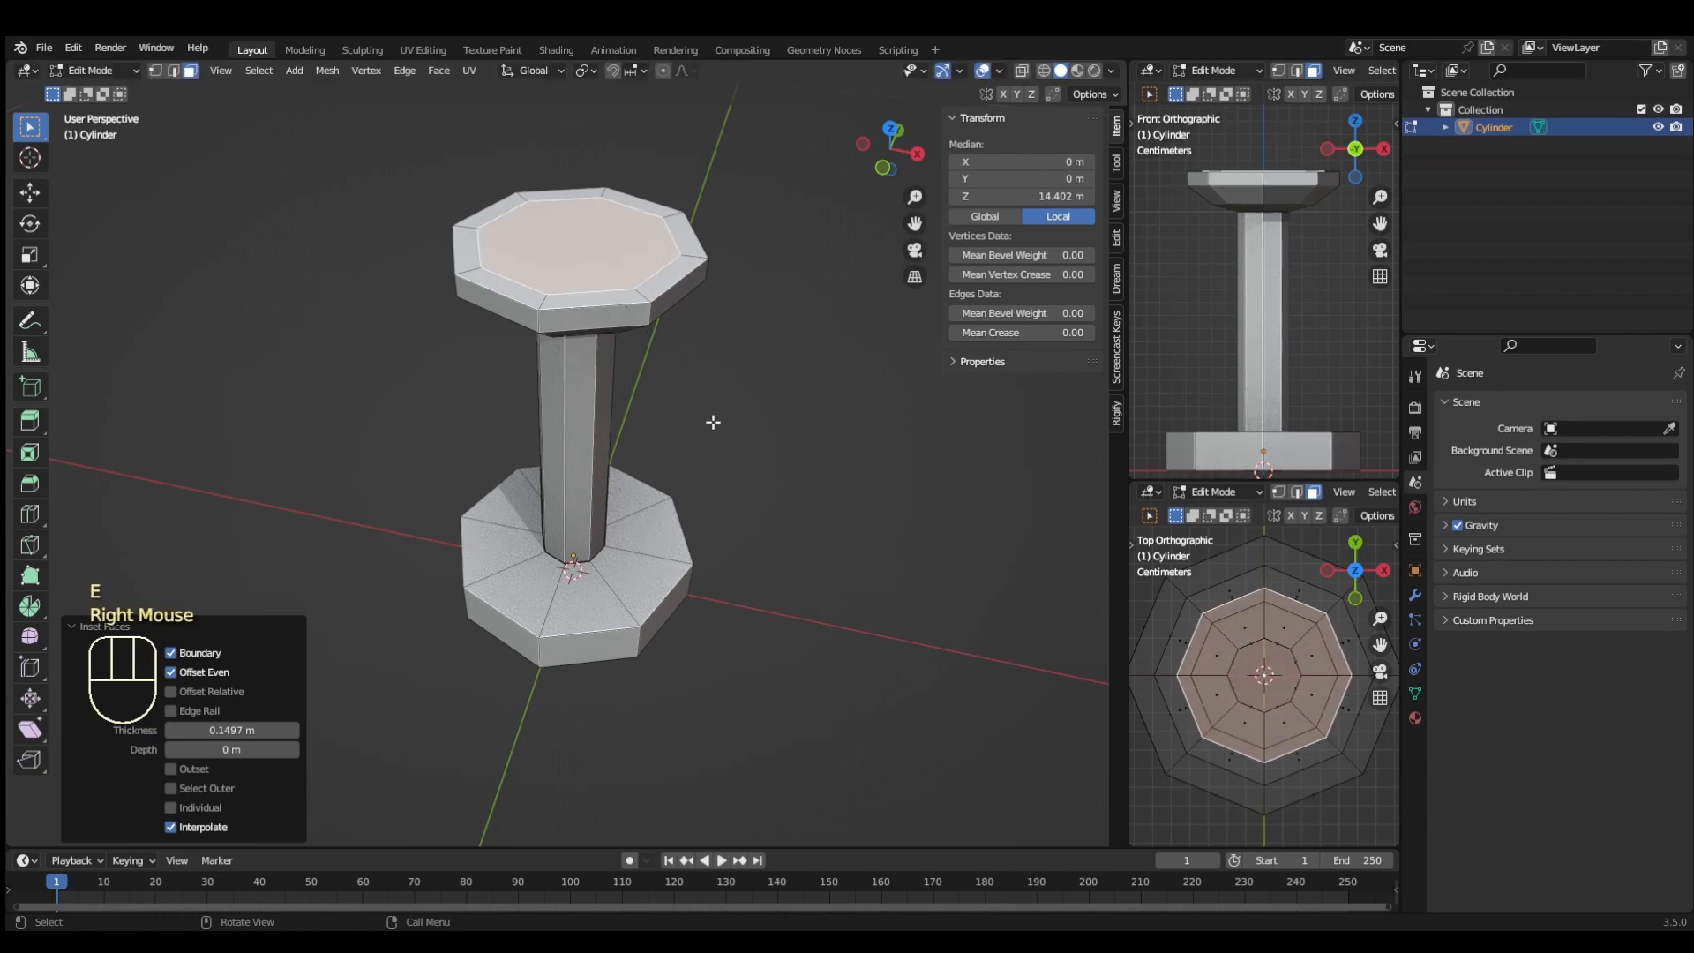
Extrude the inset top face downward by about 0.014 m to hollow out the bowl.
key(e)
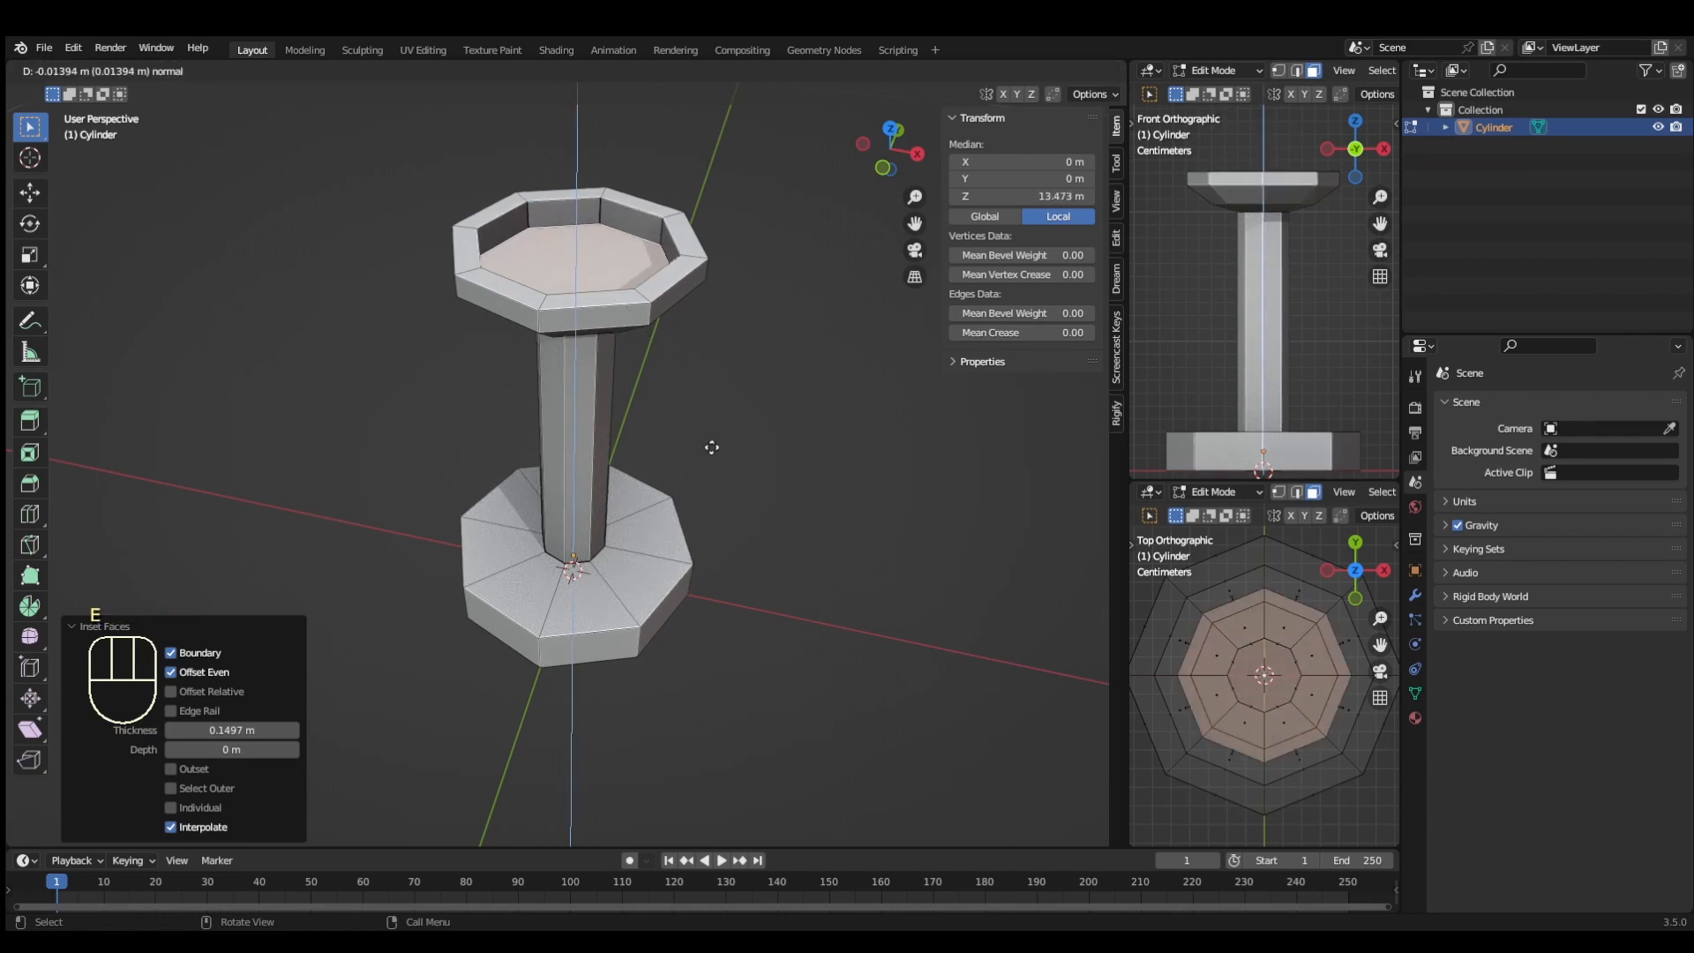
click(712, 447)
middle_drag(712, 448, 845, 422)
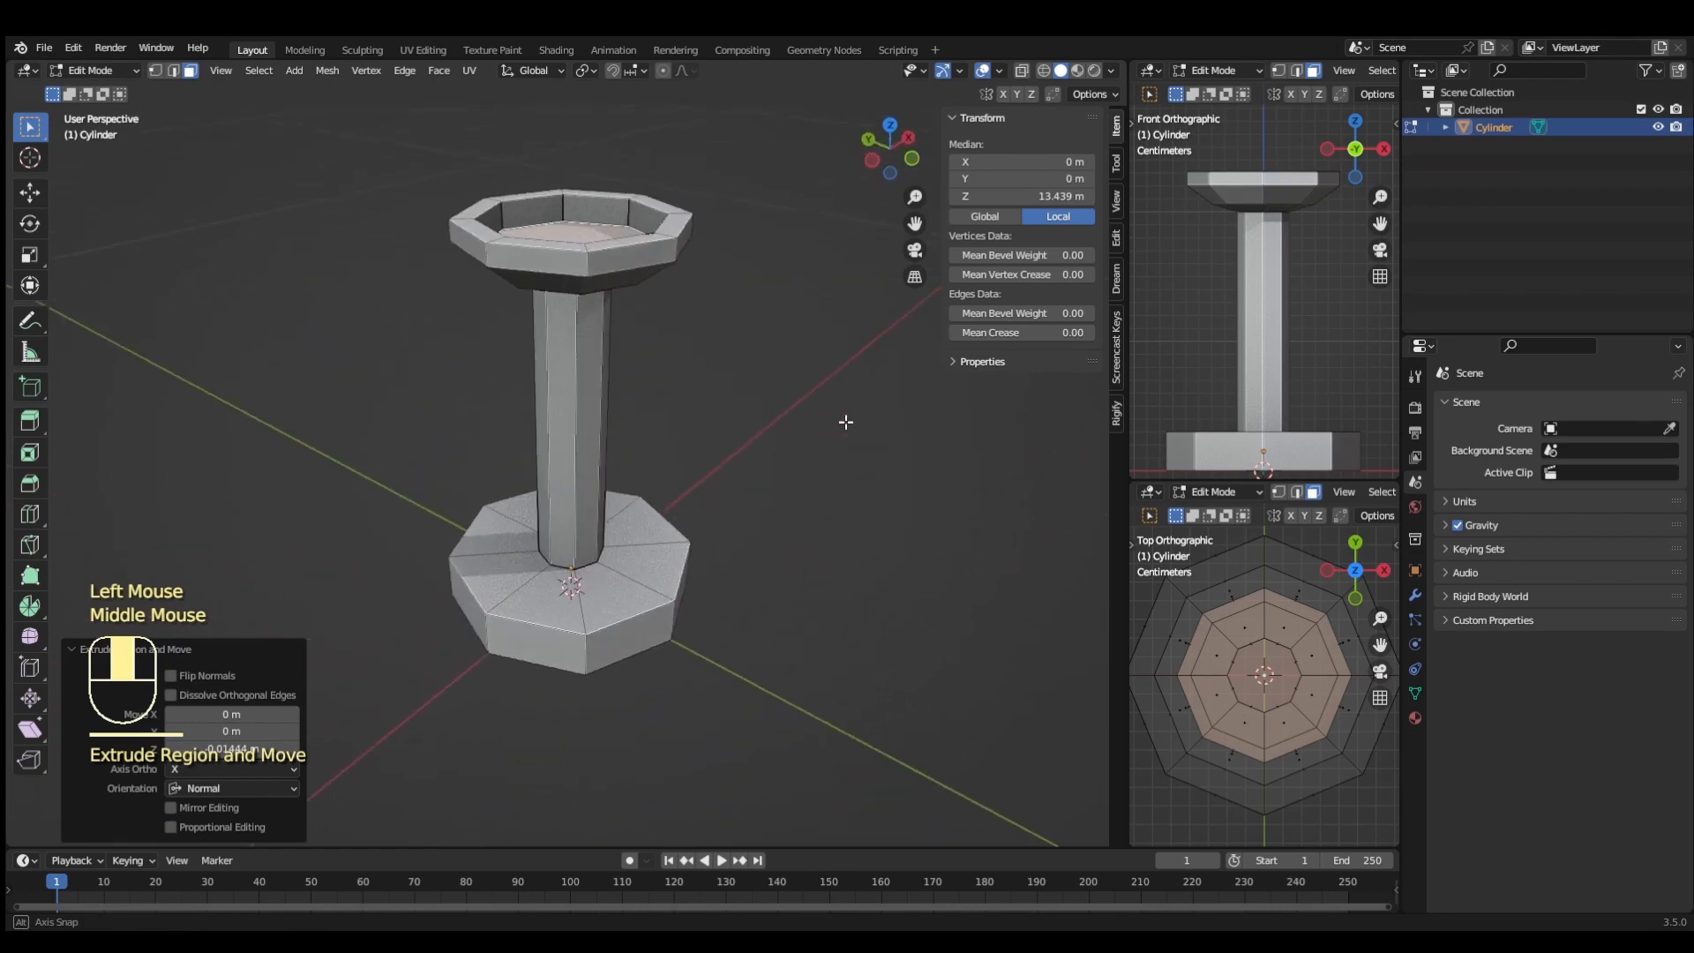
Add one horizontal loop cut around the column in front view, slid slightly above its middle with a factor of about -0.176.
key(KP_1)
scroll(338, 523, up, 2)
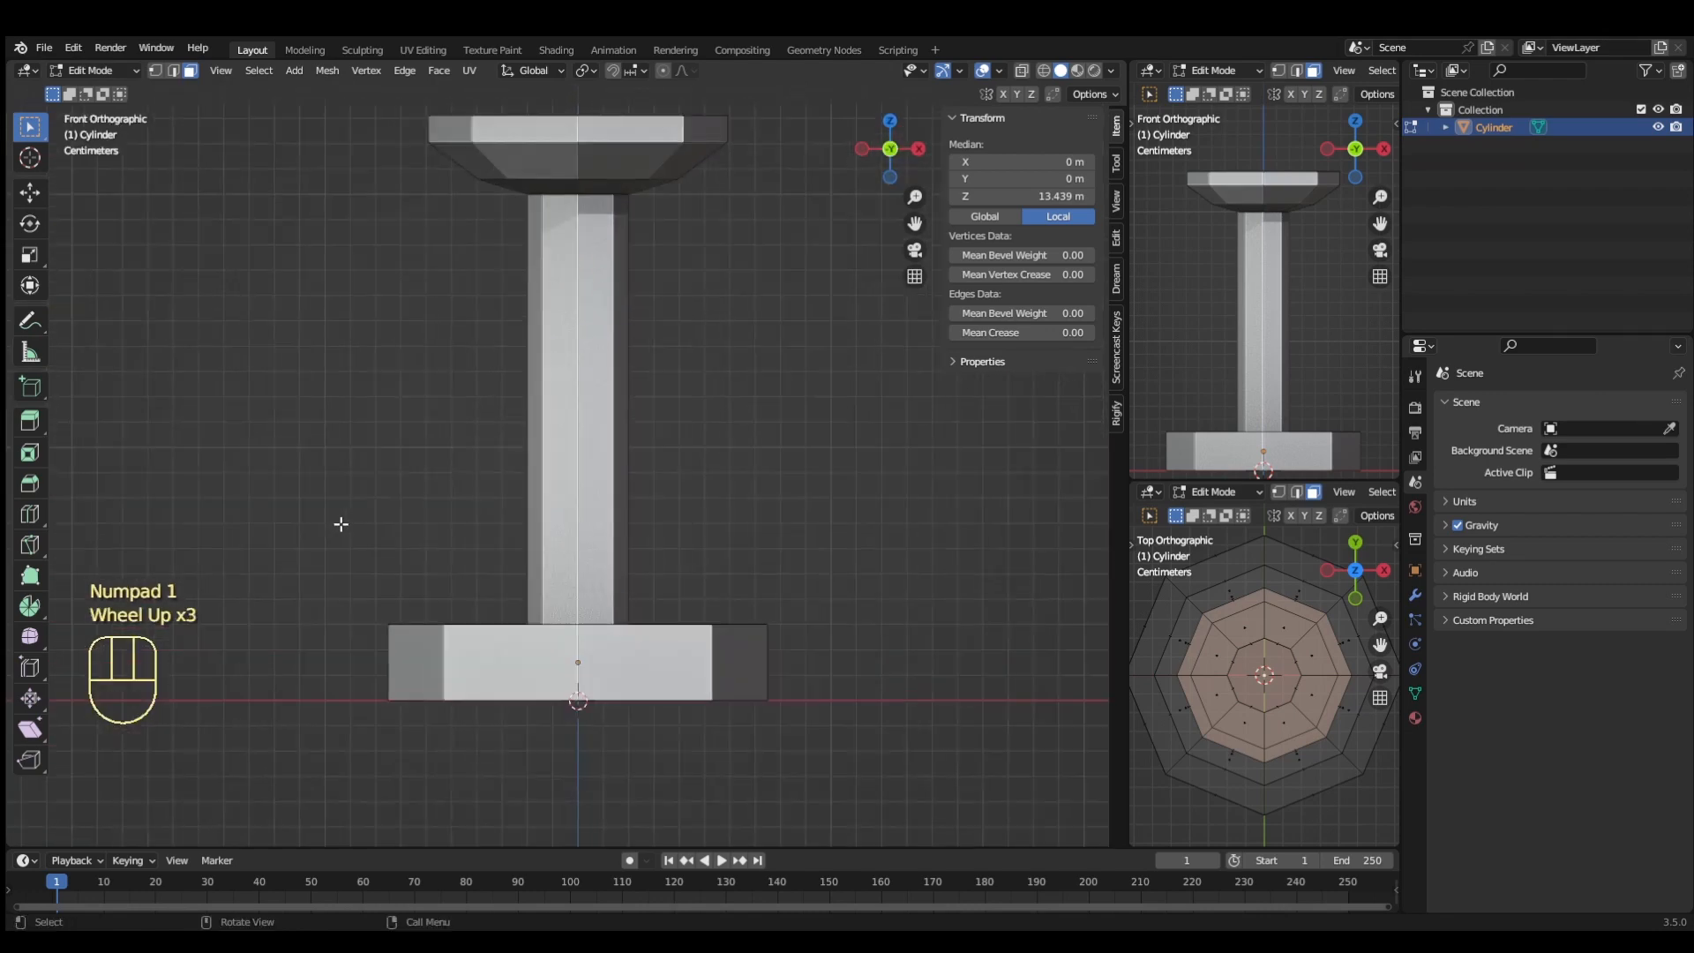
click(31, 514)
drag(578, 412, 599, 373)
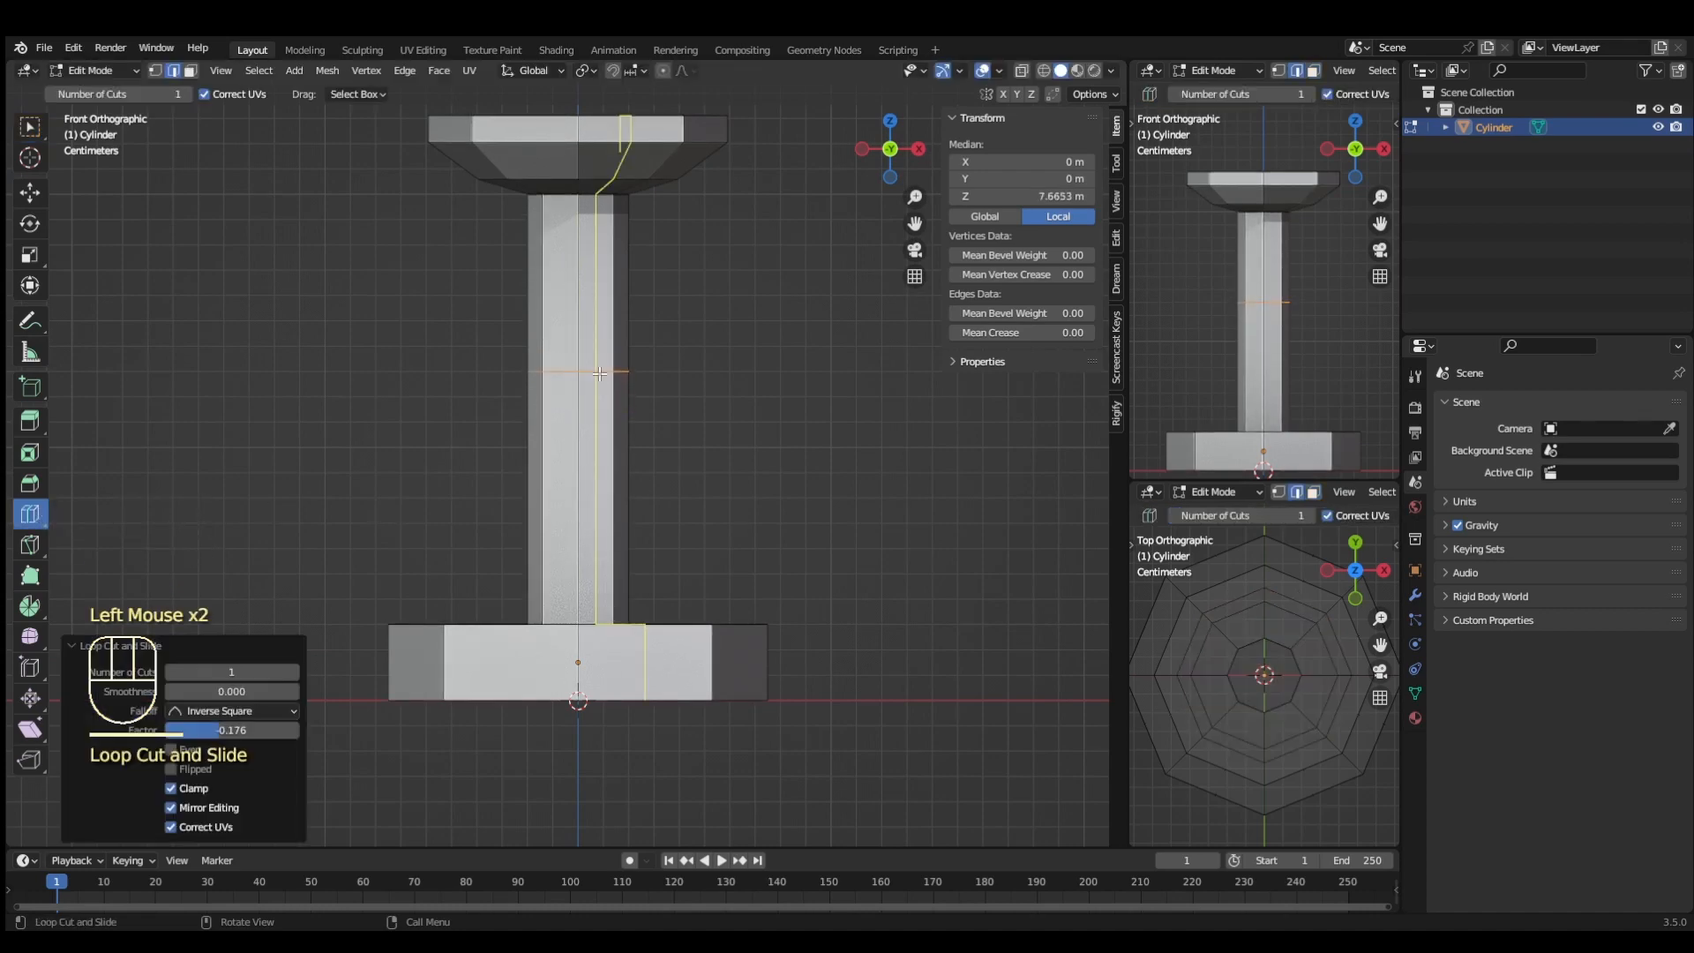
Divide the column section below the new loop with seven evenly spaced horizontal loop cuts, and return to the selection tool.
click(573, 494)
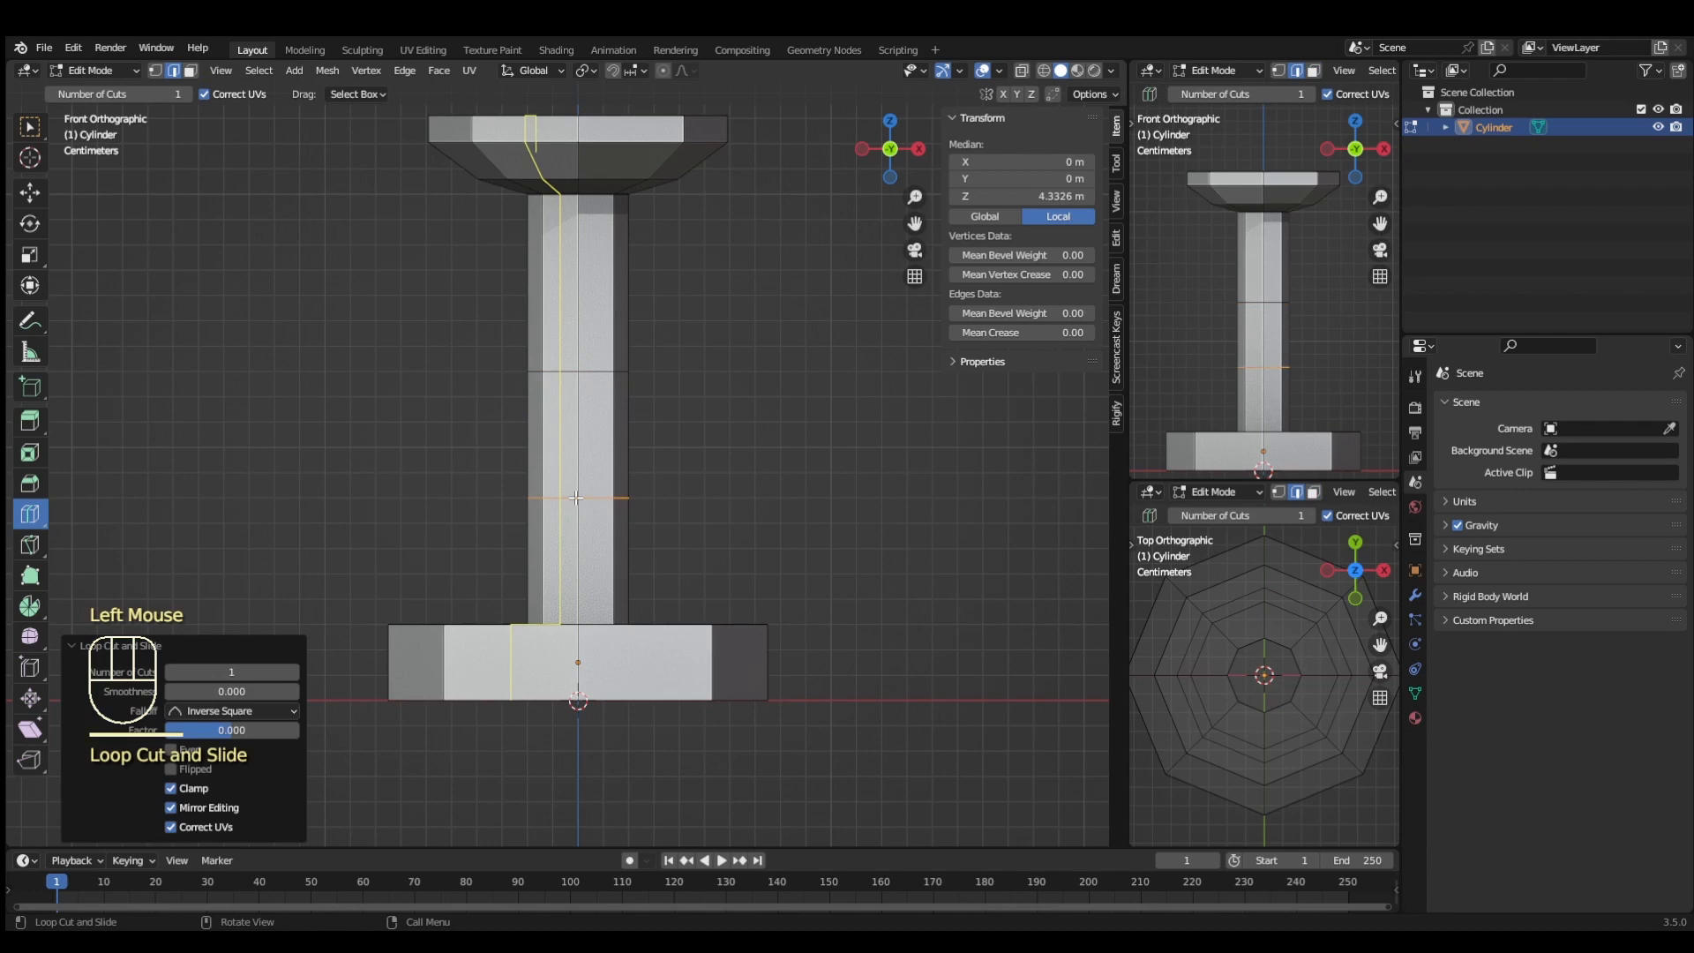
click(567, 547)
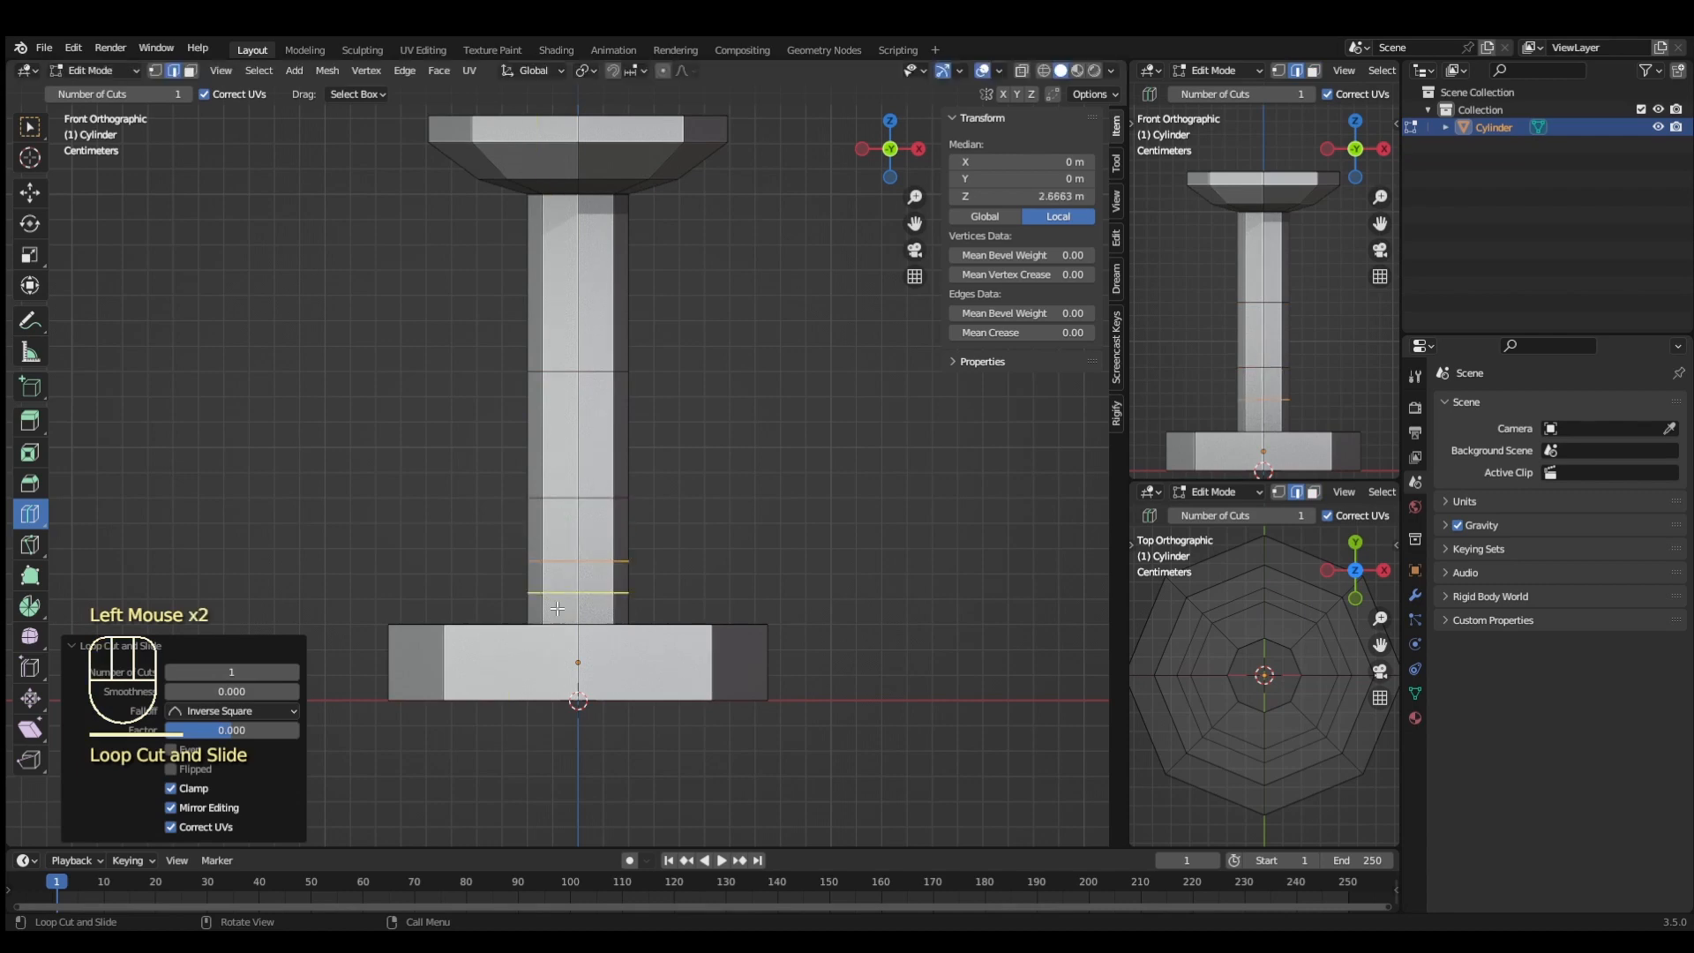
click(562, 529)
click(561, 530)
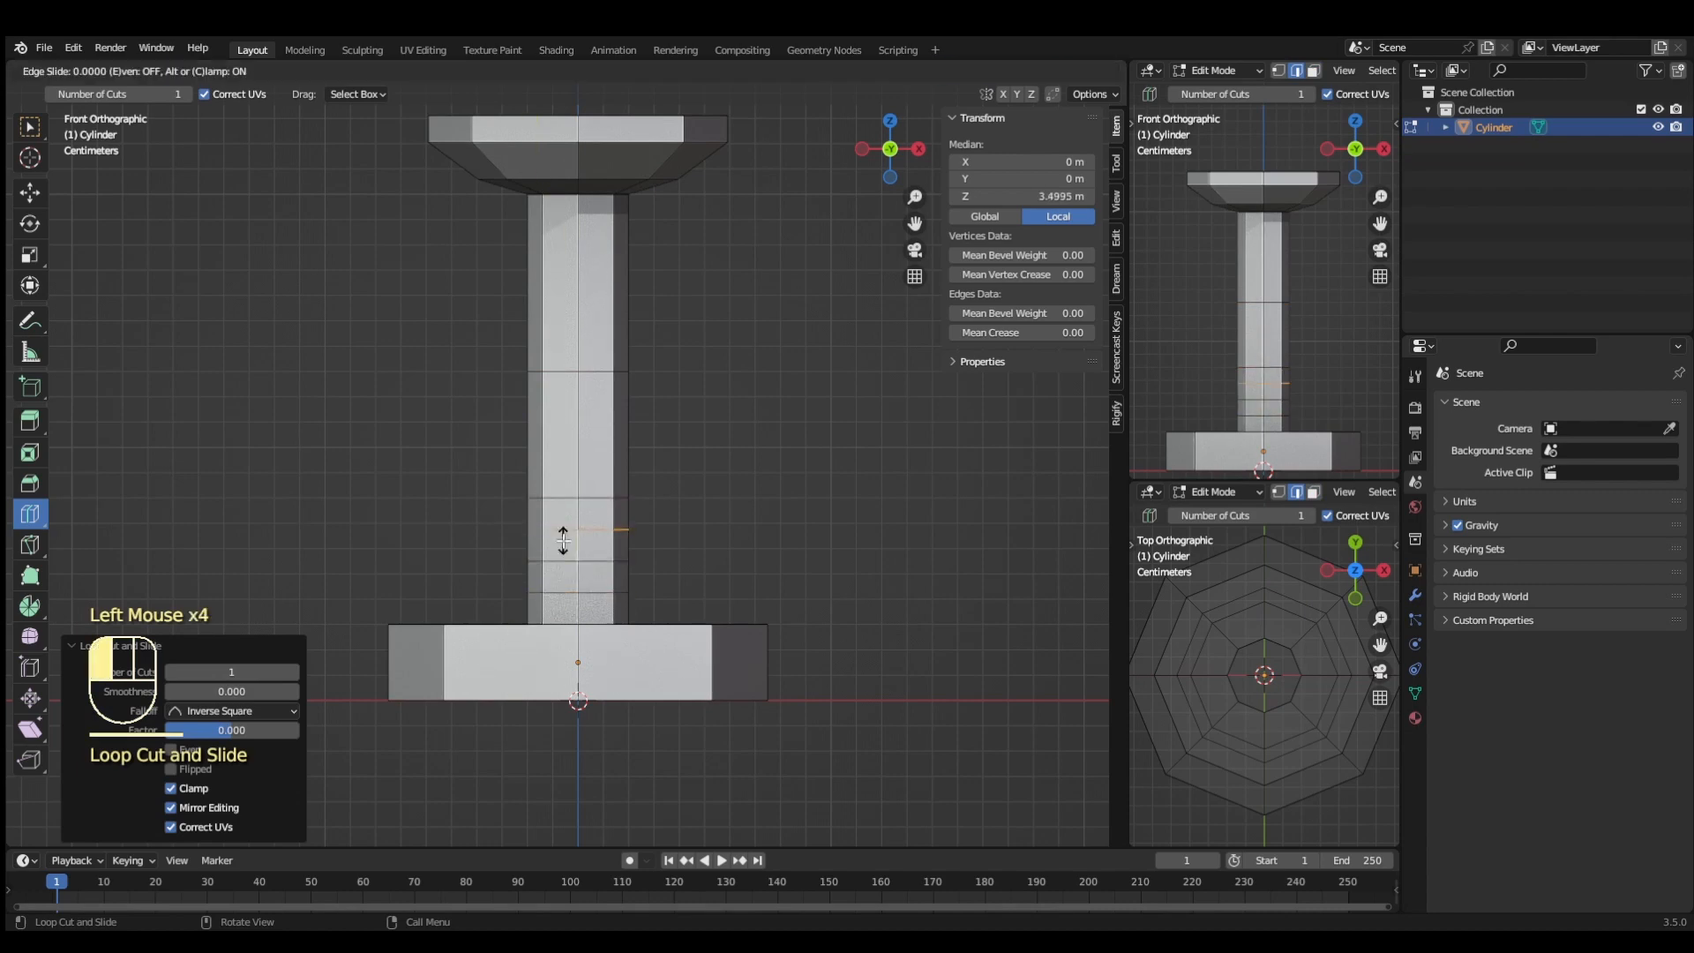
click(559, 470)
click(560, 406)
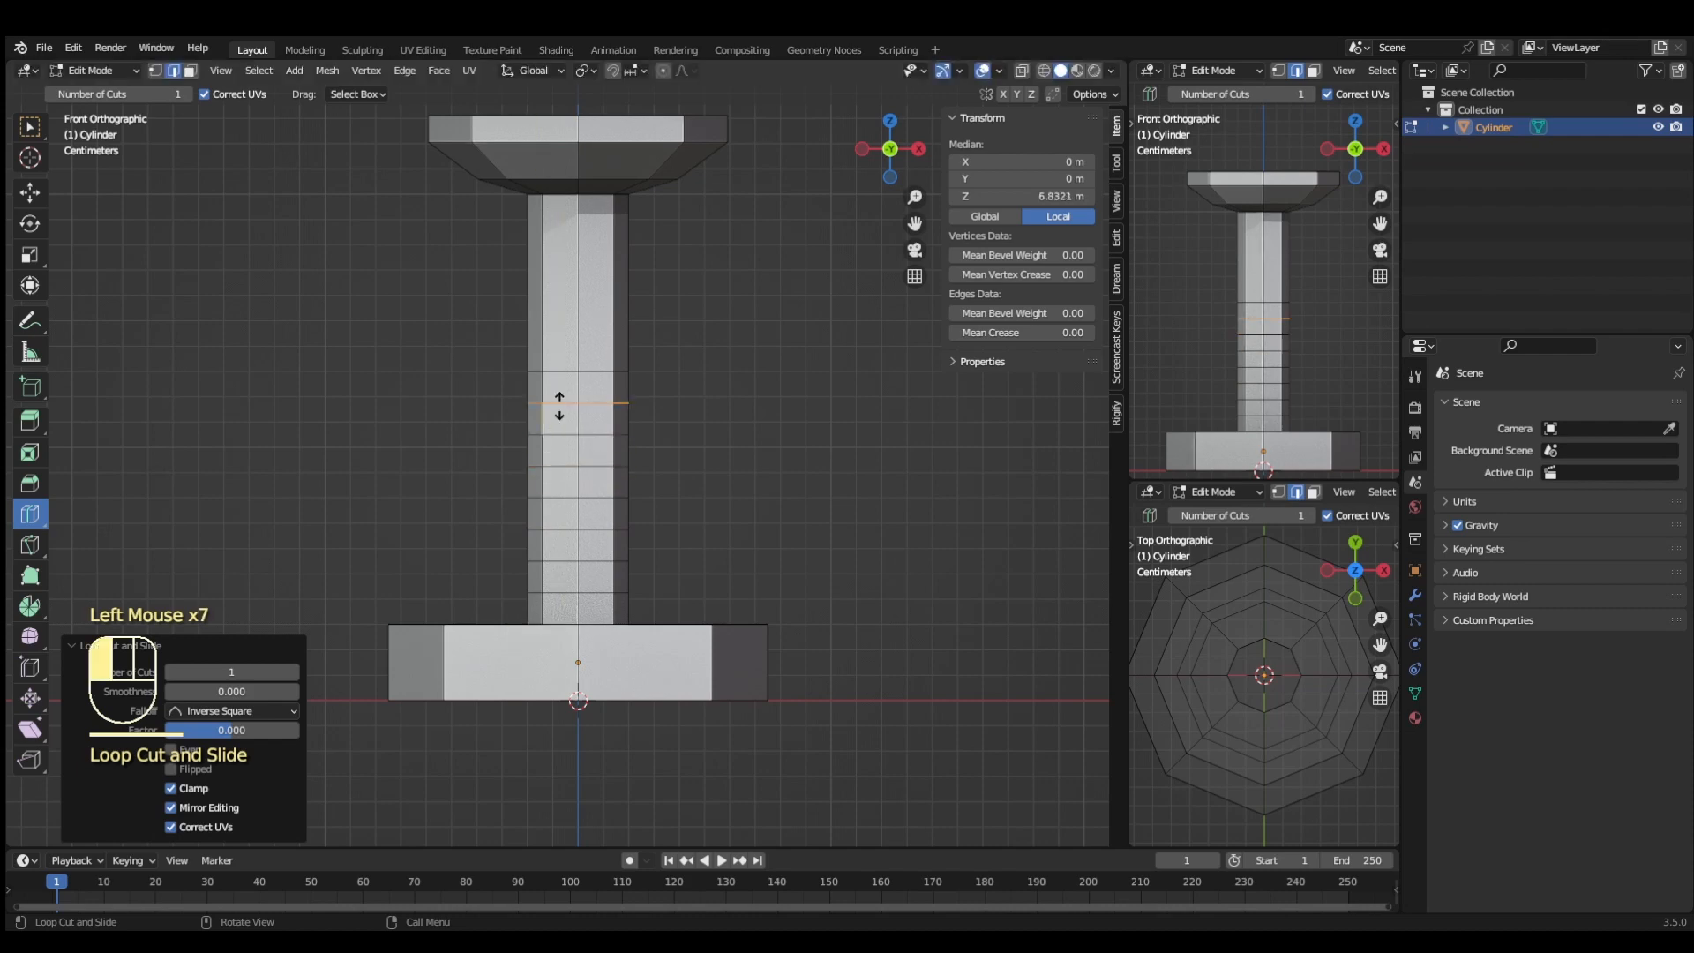
click(27, 132)
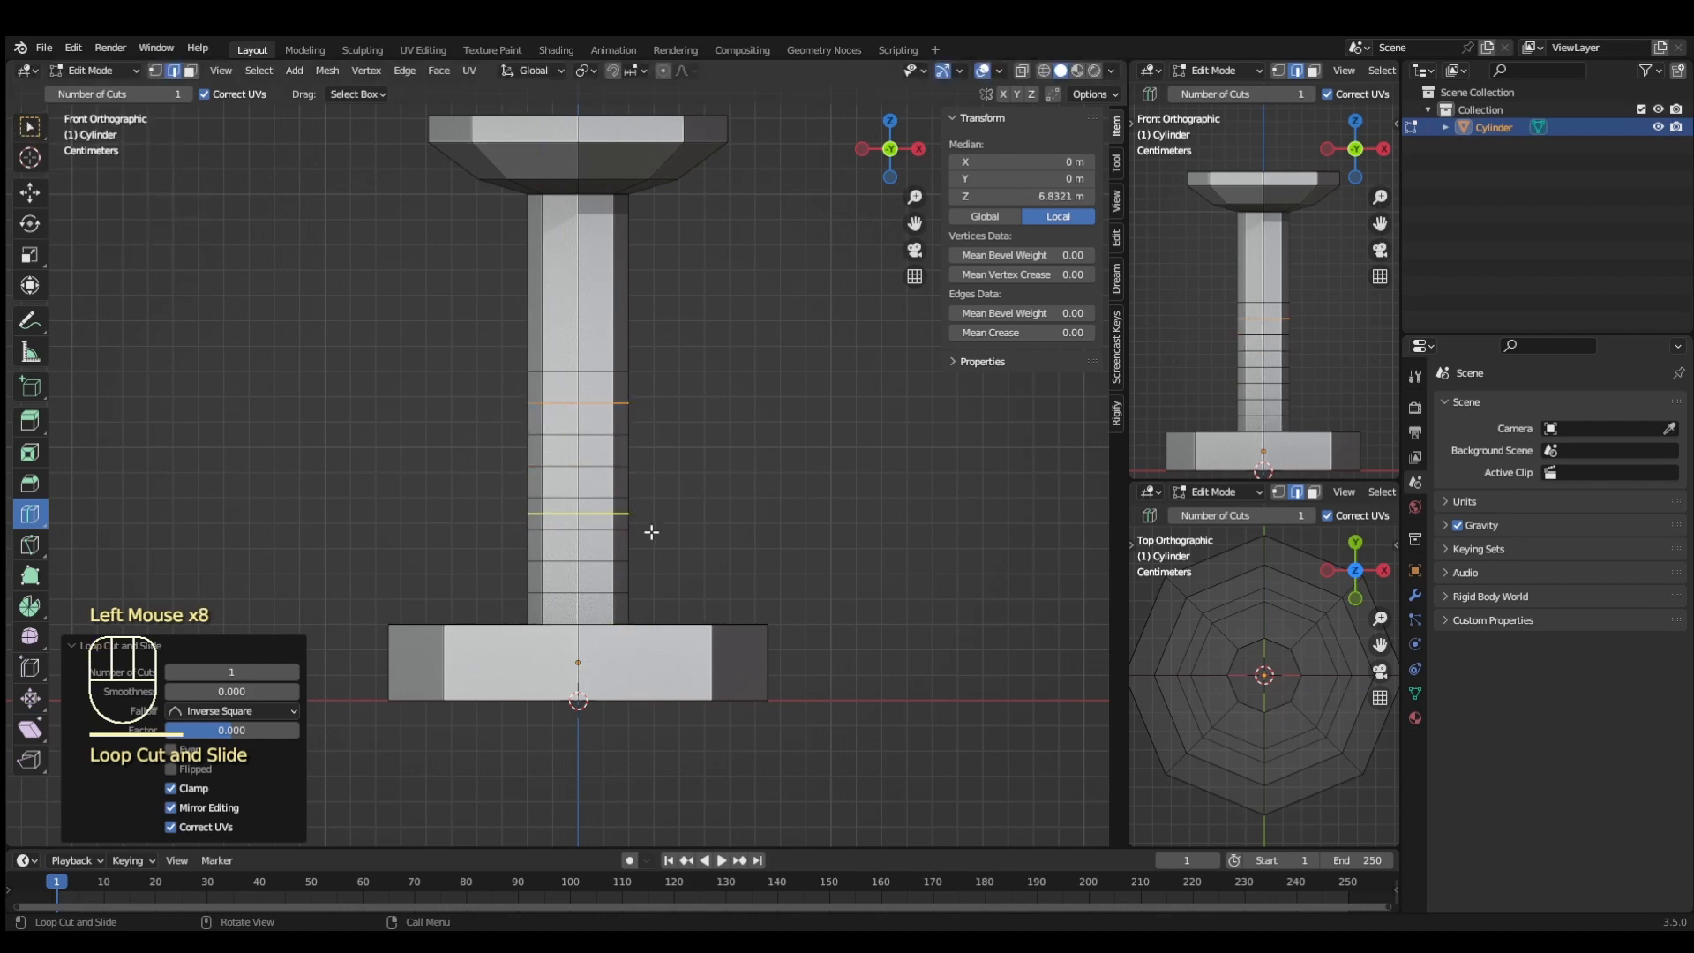
click(29, 127)
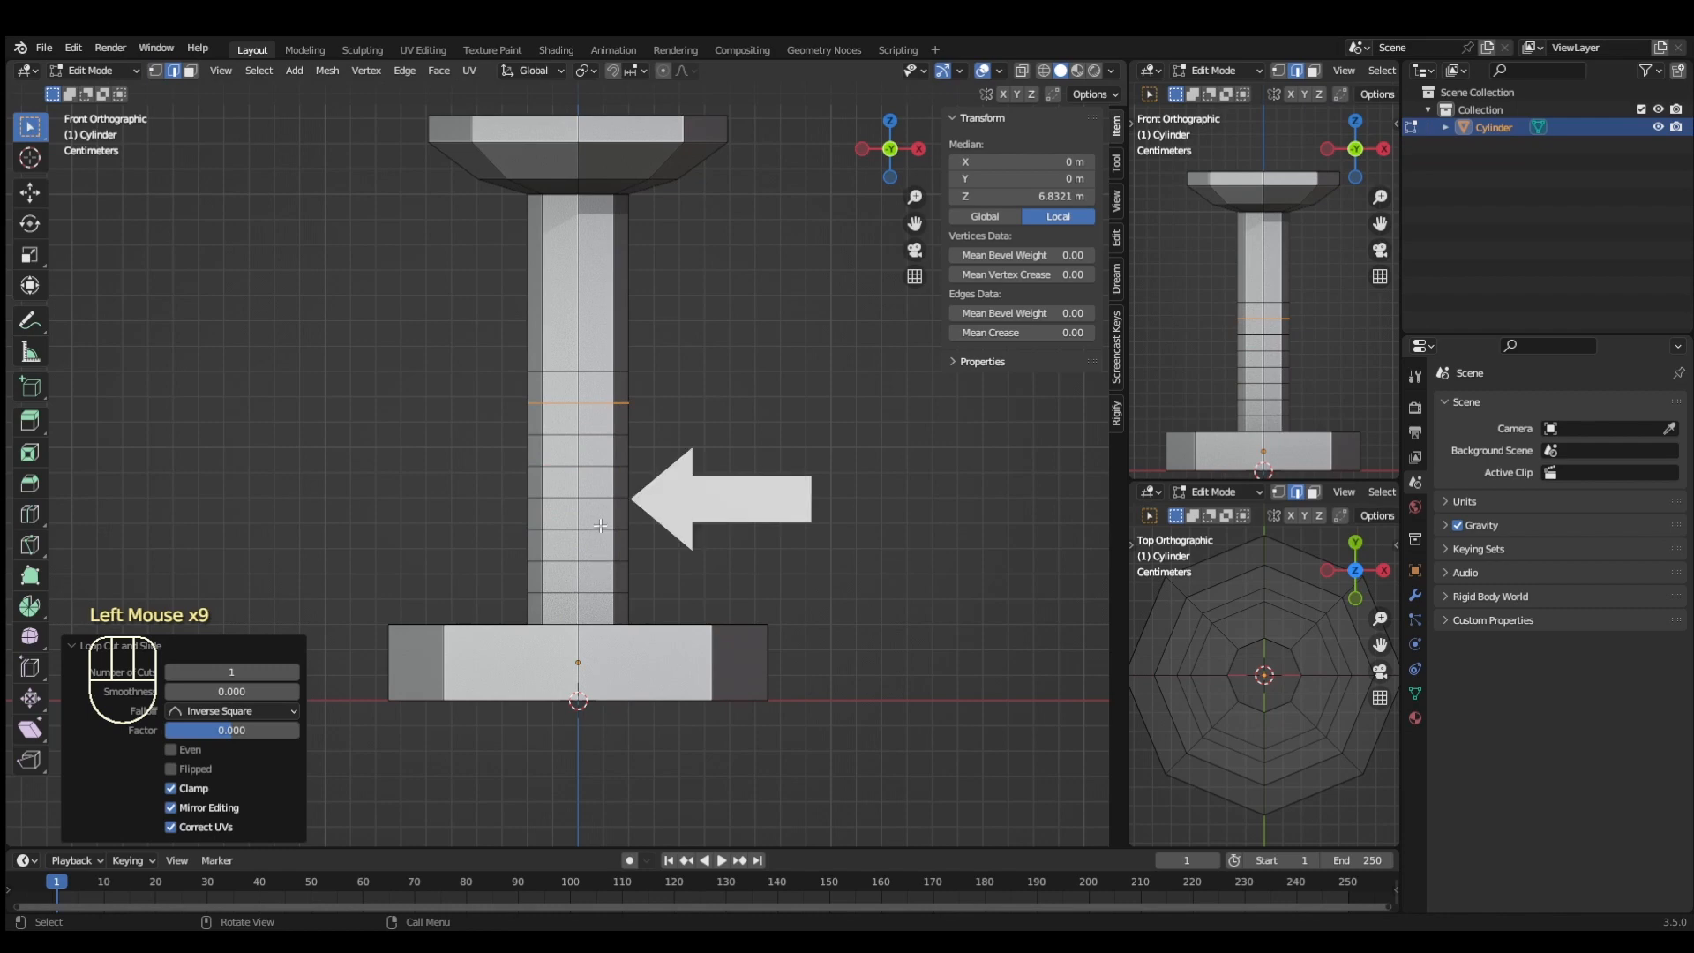
Select the middle edge loop of the subdivided lower column and enable proportional editing with an influence size of about 0.052.
click(592, 499)
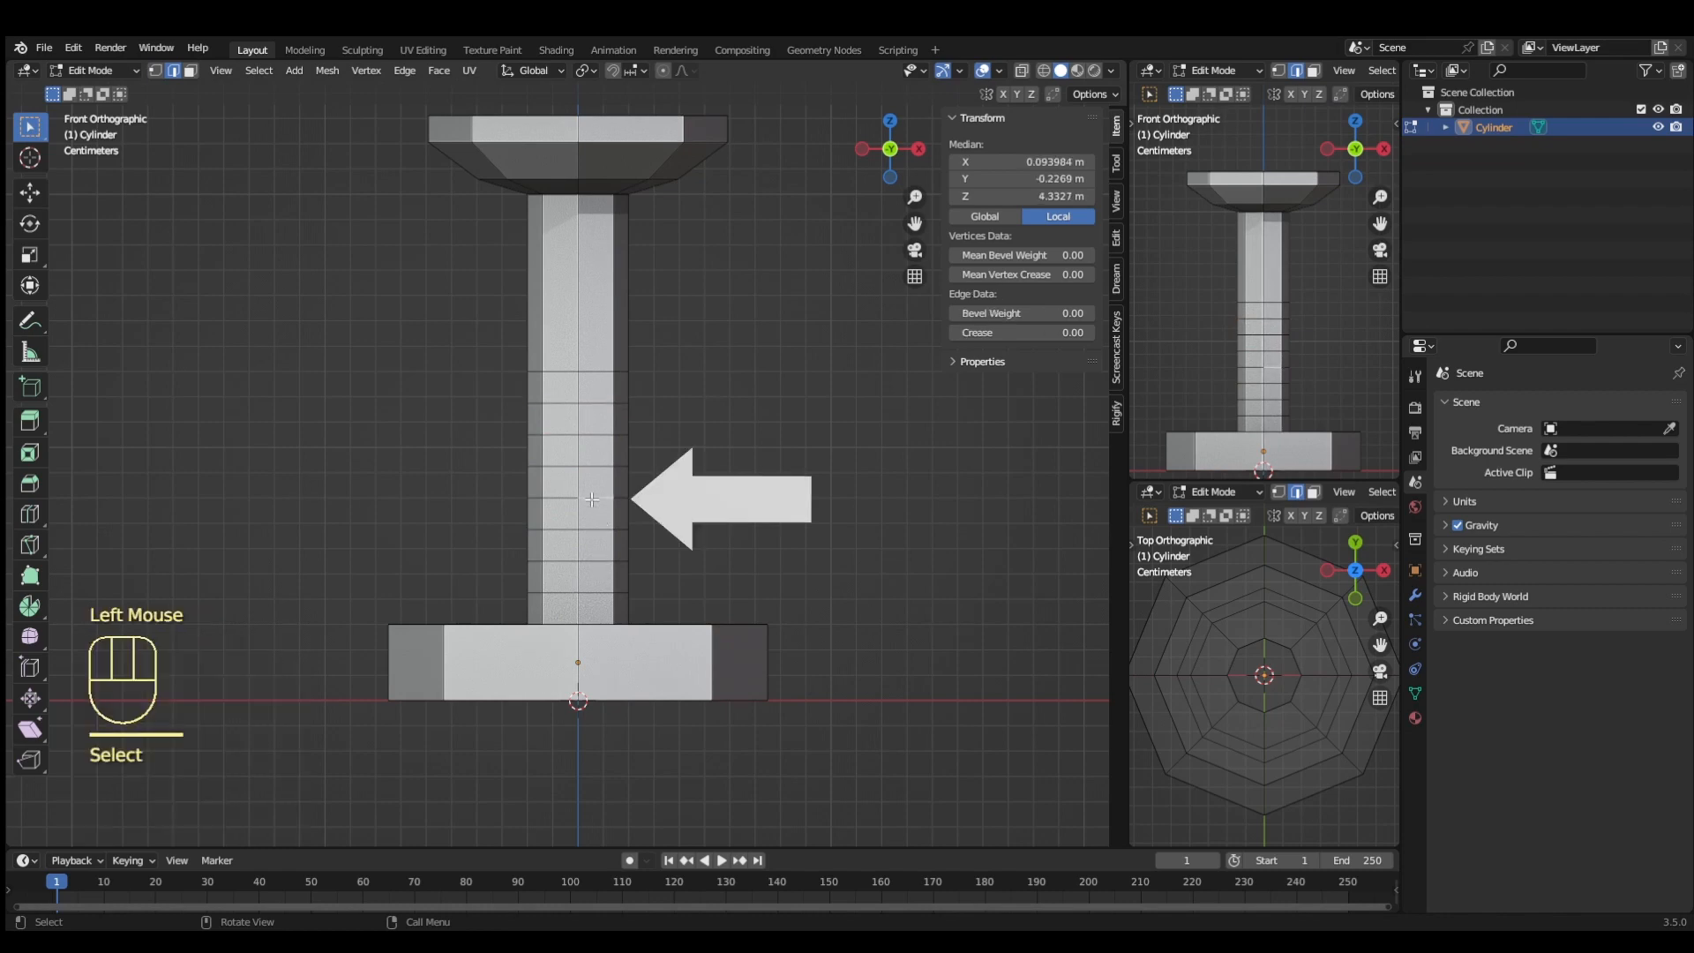
alt+click(592, 500)
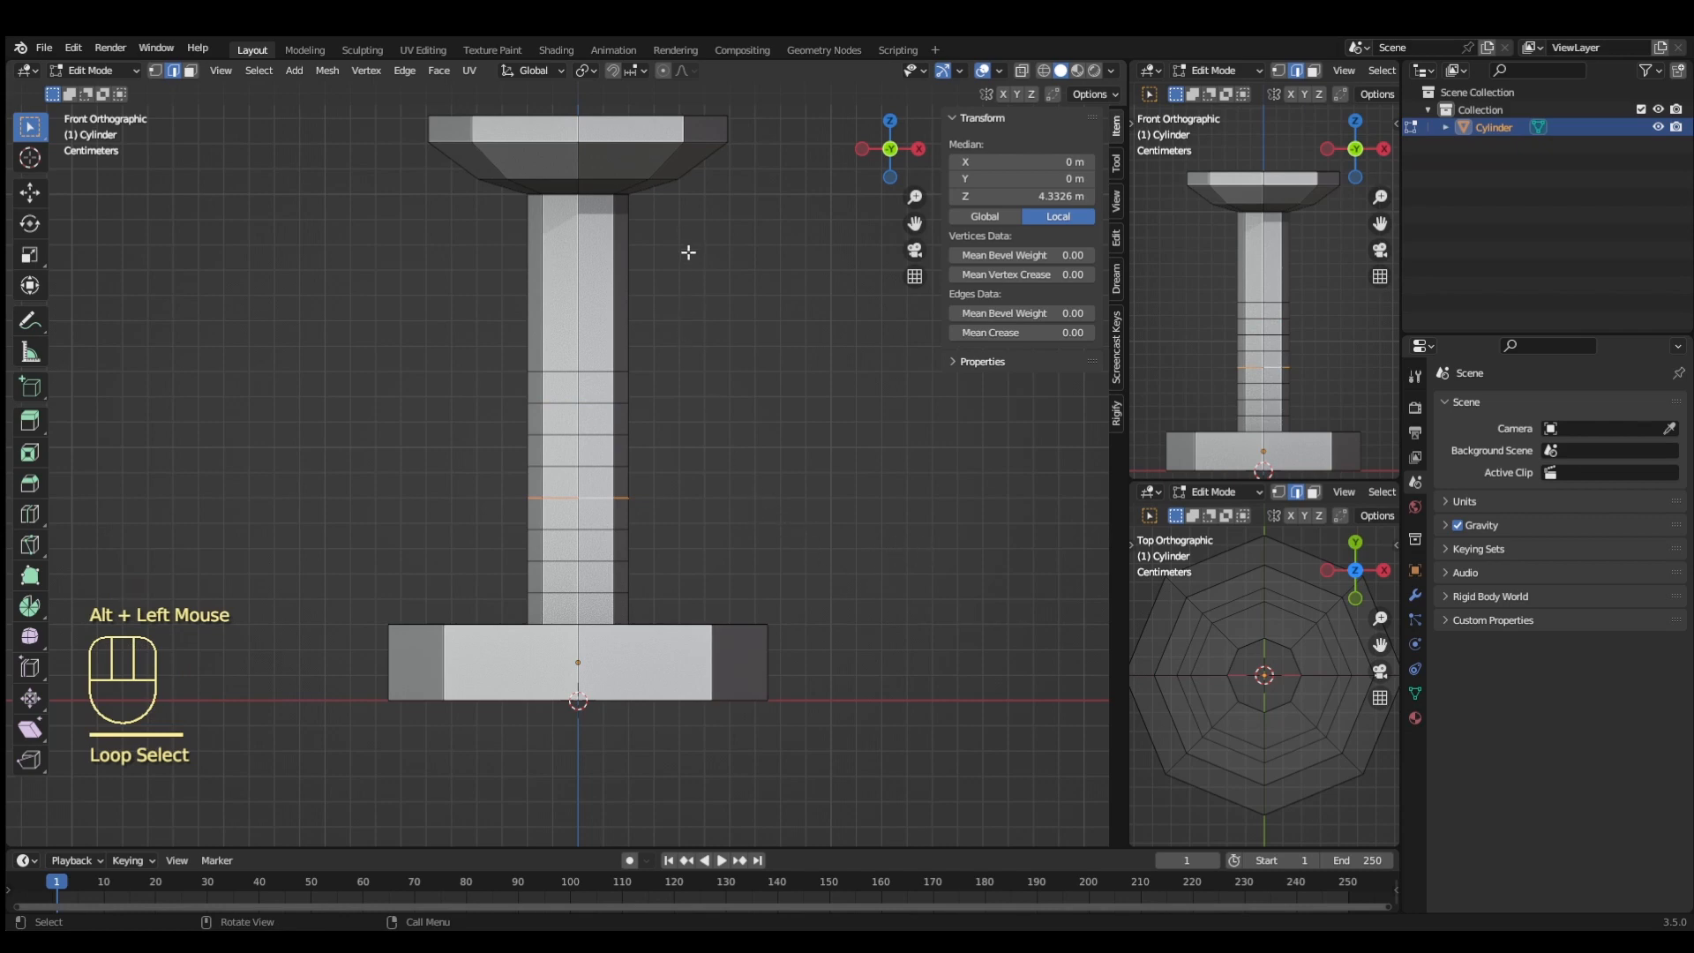
click(663, 70)
key(s)
scroll(749, 498, up, 2)
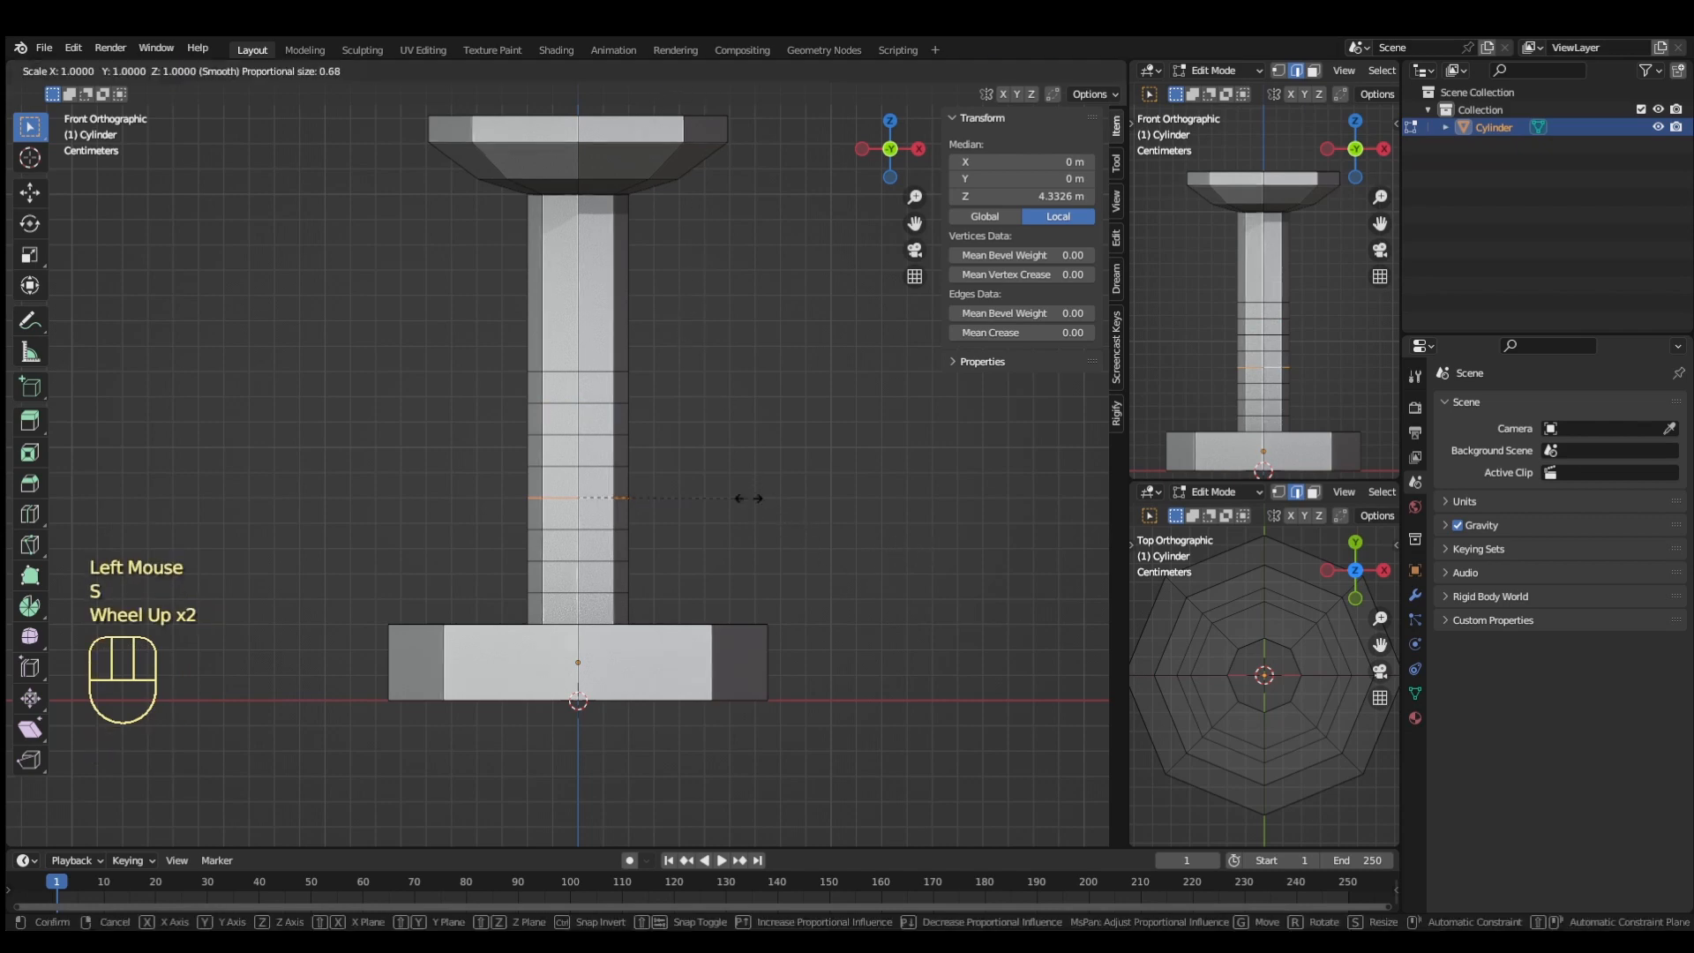
scroll(749, 498, up, 9)
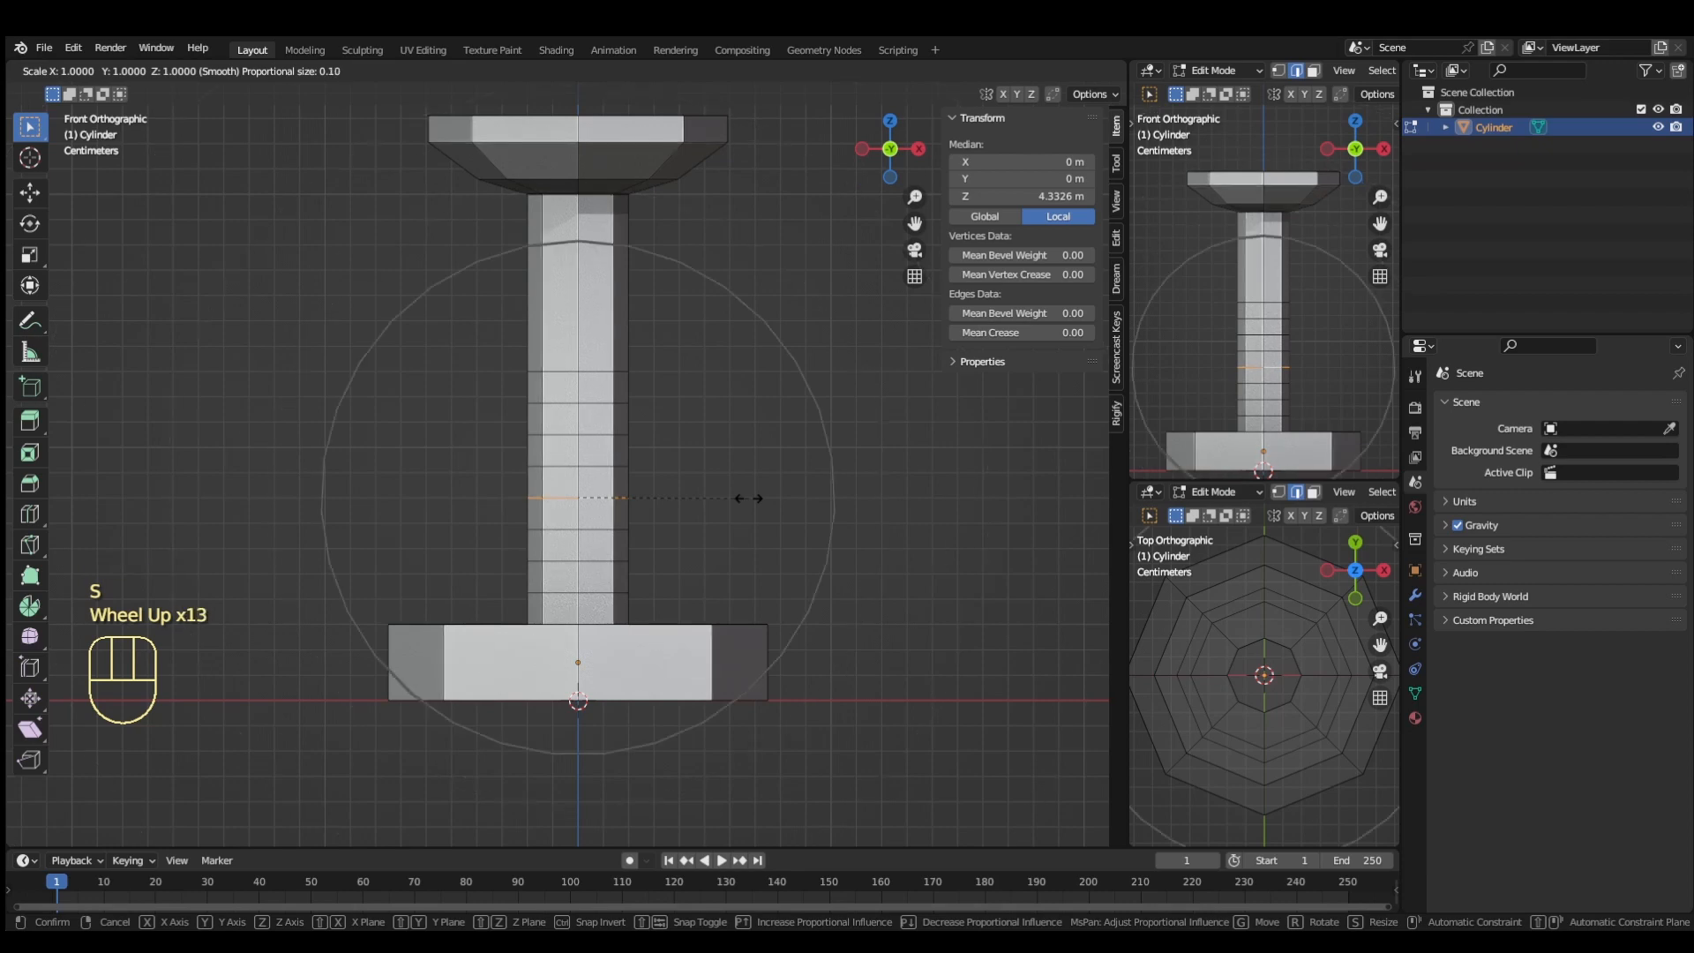
scroll(749, 499, up, 2)
click(749, 499)
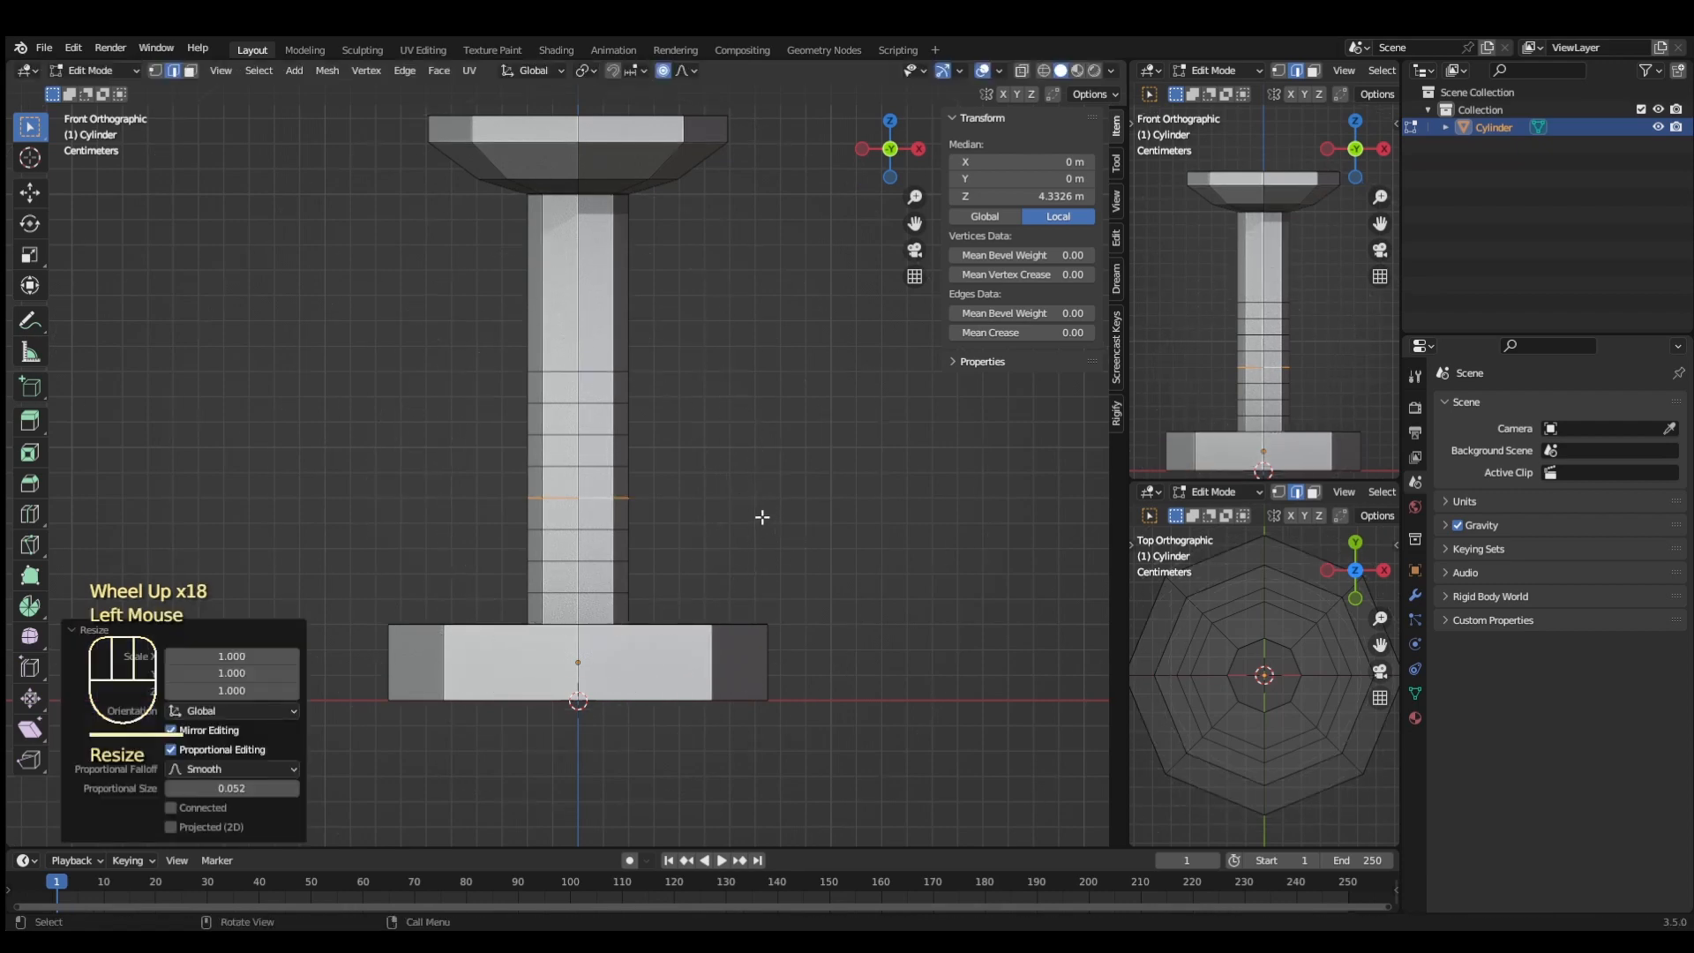
Scale the selected loop to about 2.07 with smooth proportional falloff of size 0.057 to form a rounded bulge above the base.
key(s)
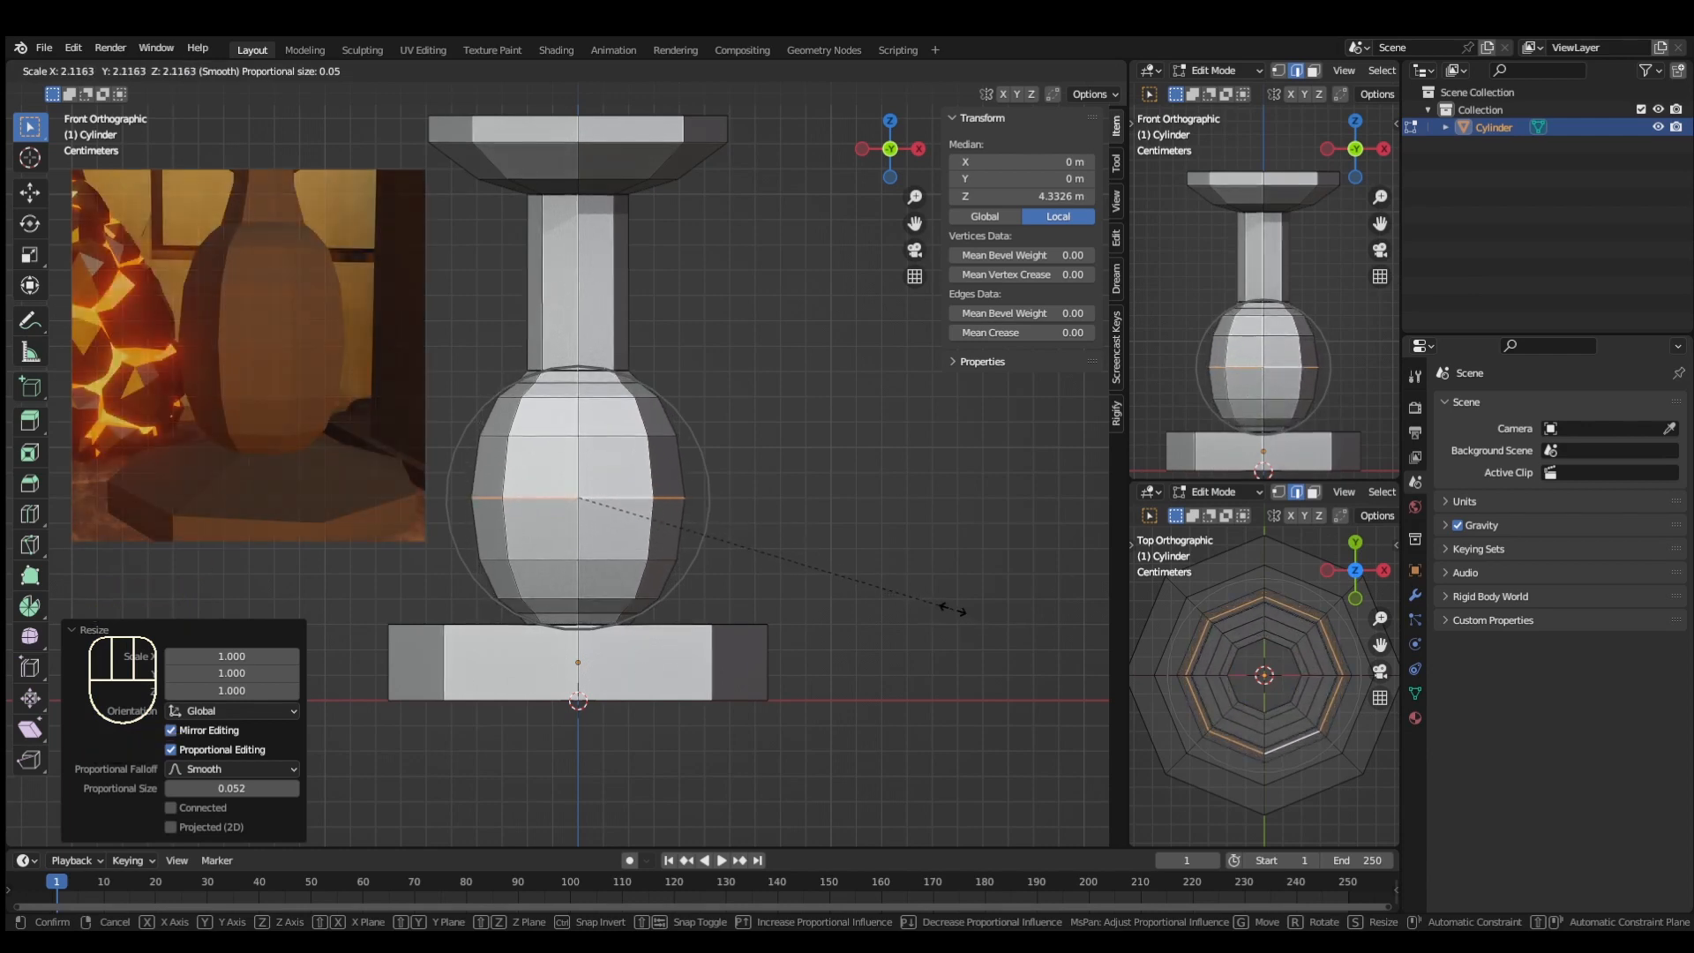
right_click(958, 609)
key(s)
scroll(966, 610, down, 1)
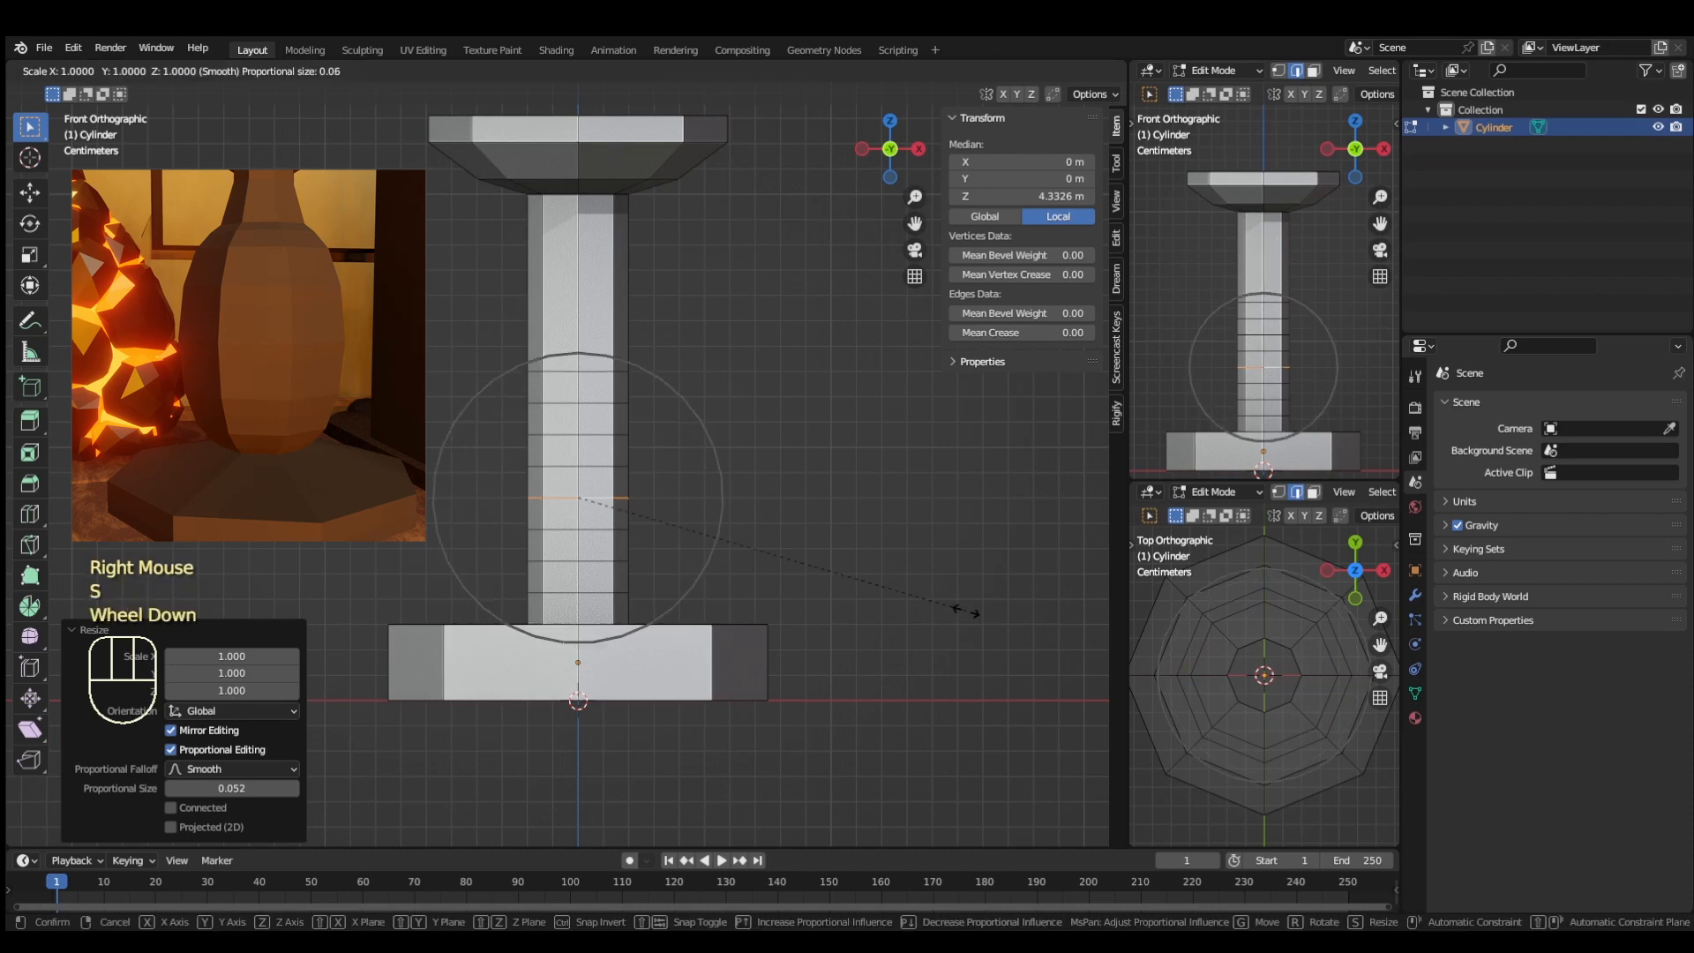
click(957, 609)
key(s)
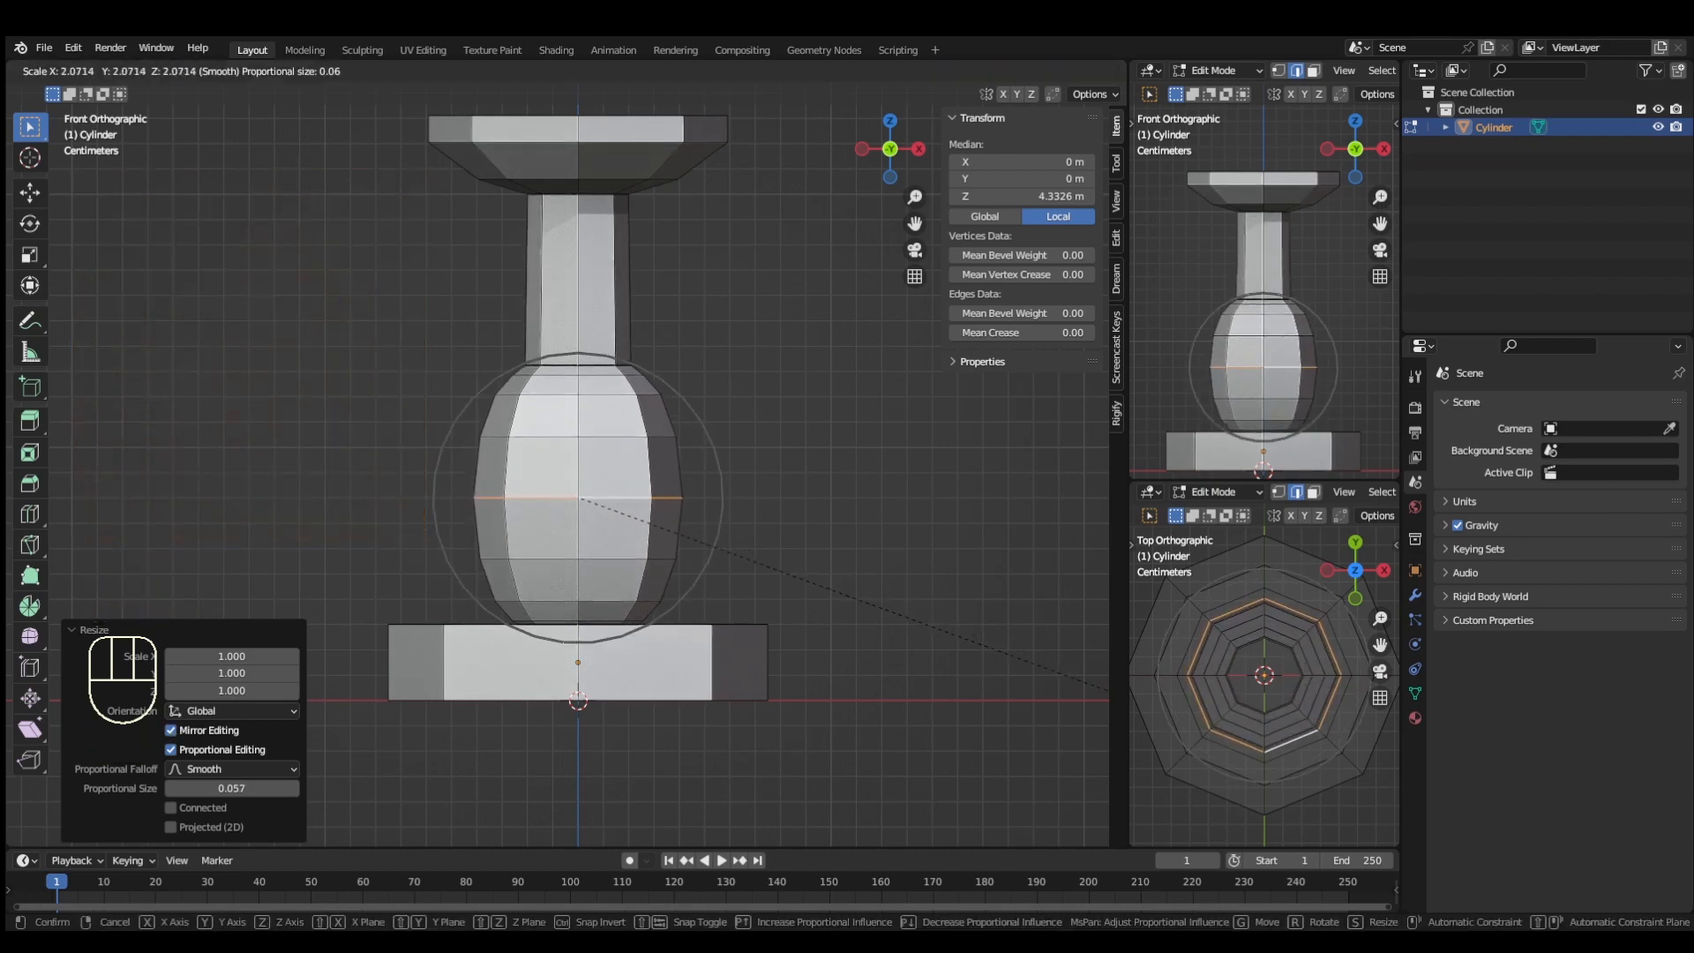
click(64, 641)
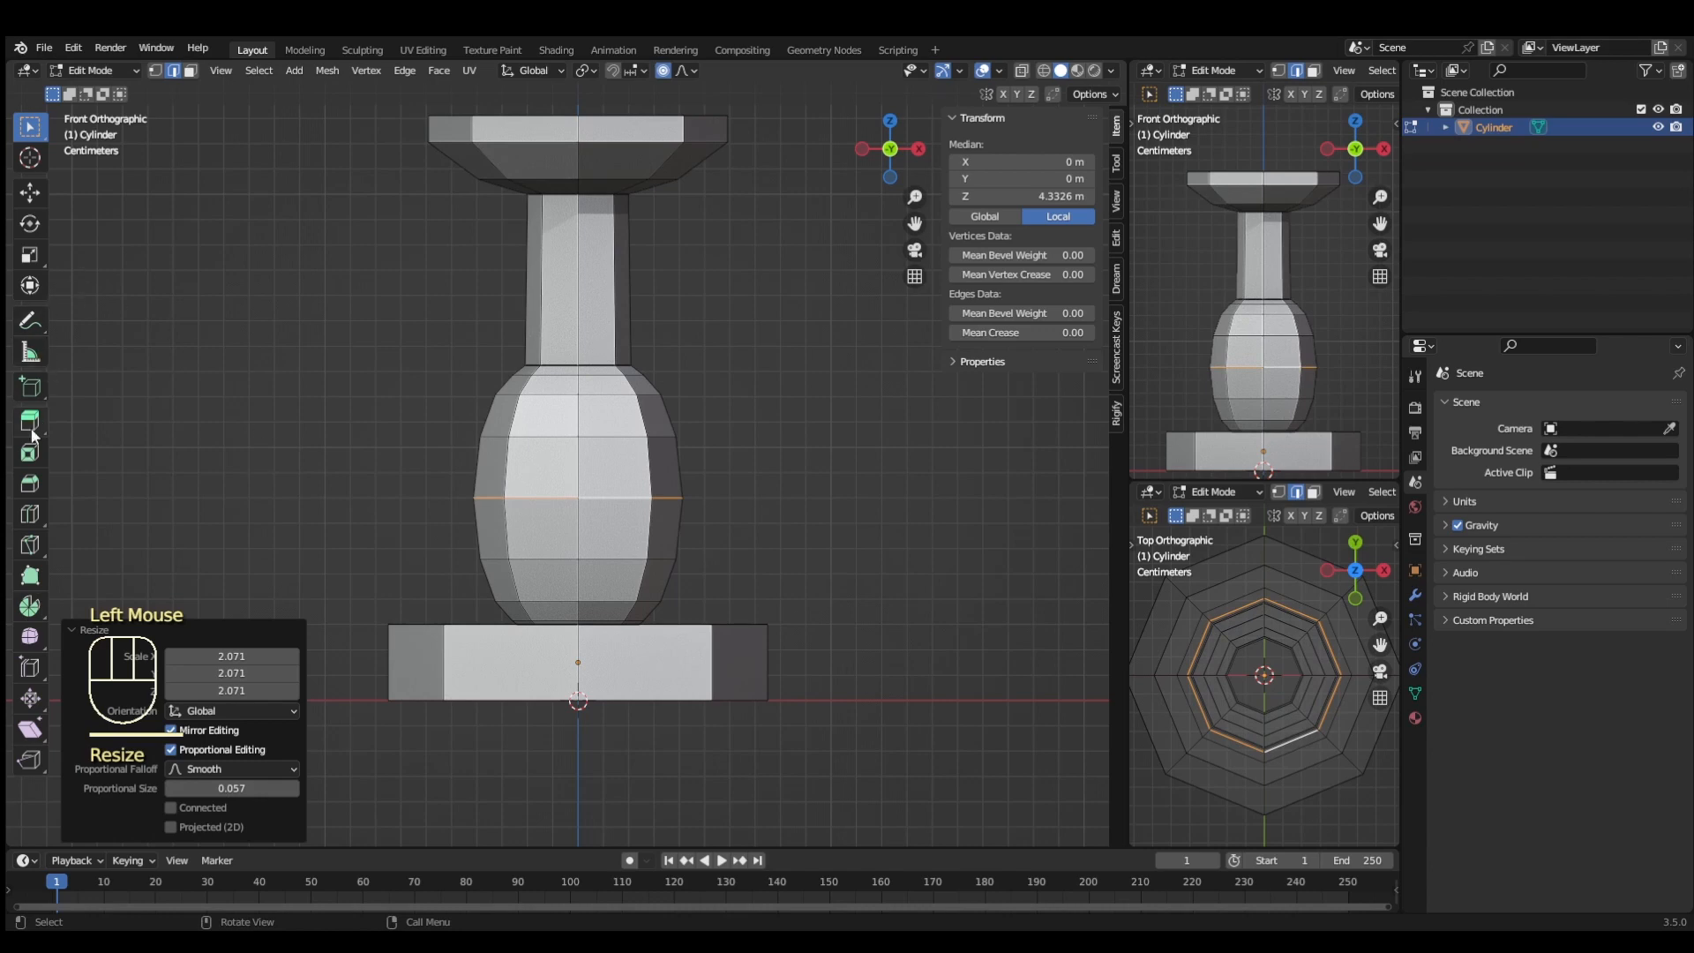
Add three closely spaced horizontal loop cuts around the middle of the neck above the bulge, and return to the selection tool.
click(33, 515)
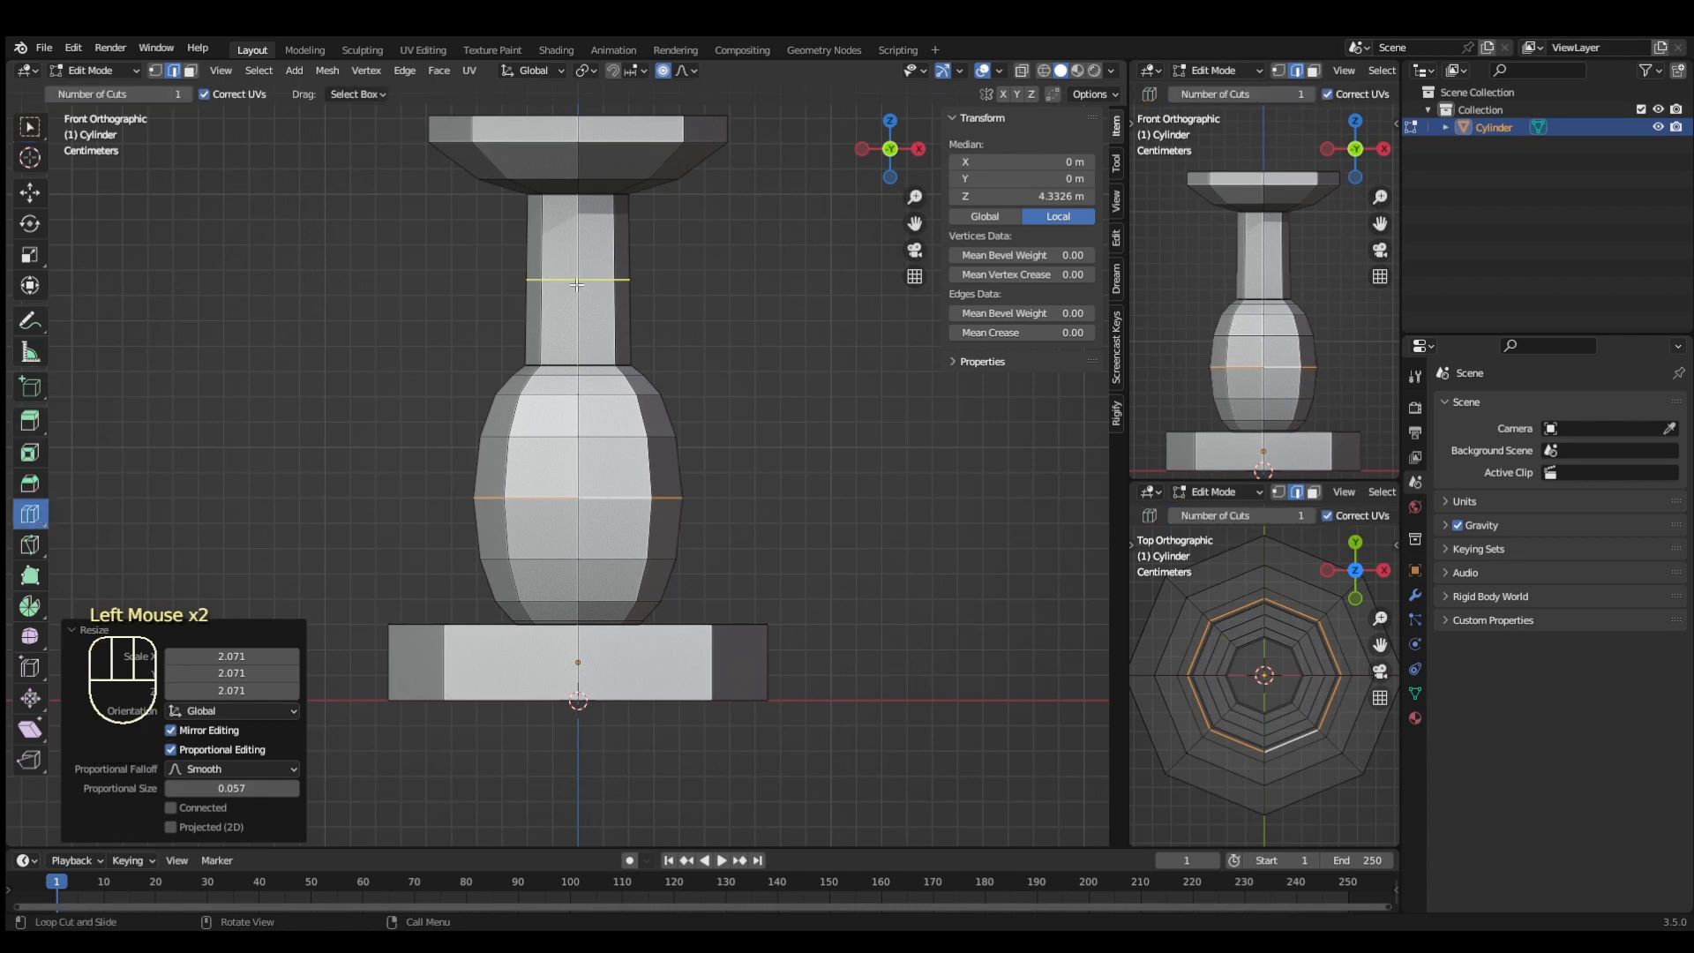
drag(576, 279, 539, 295)
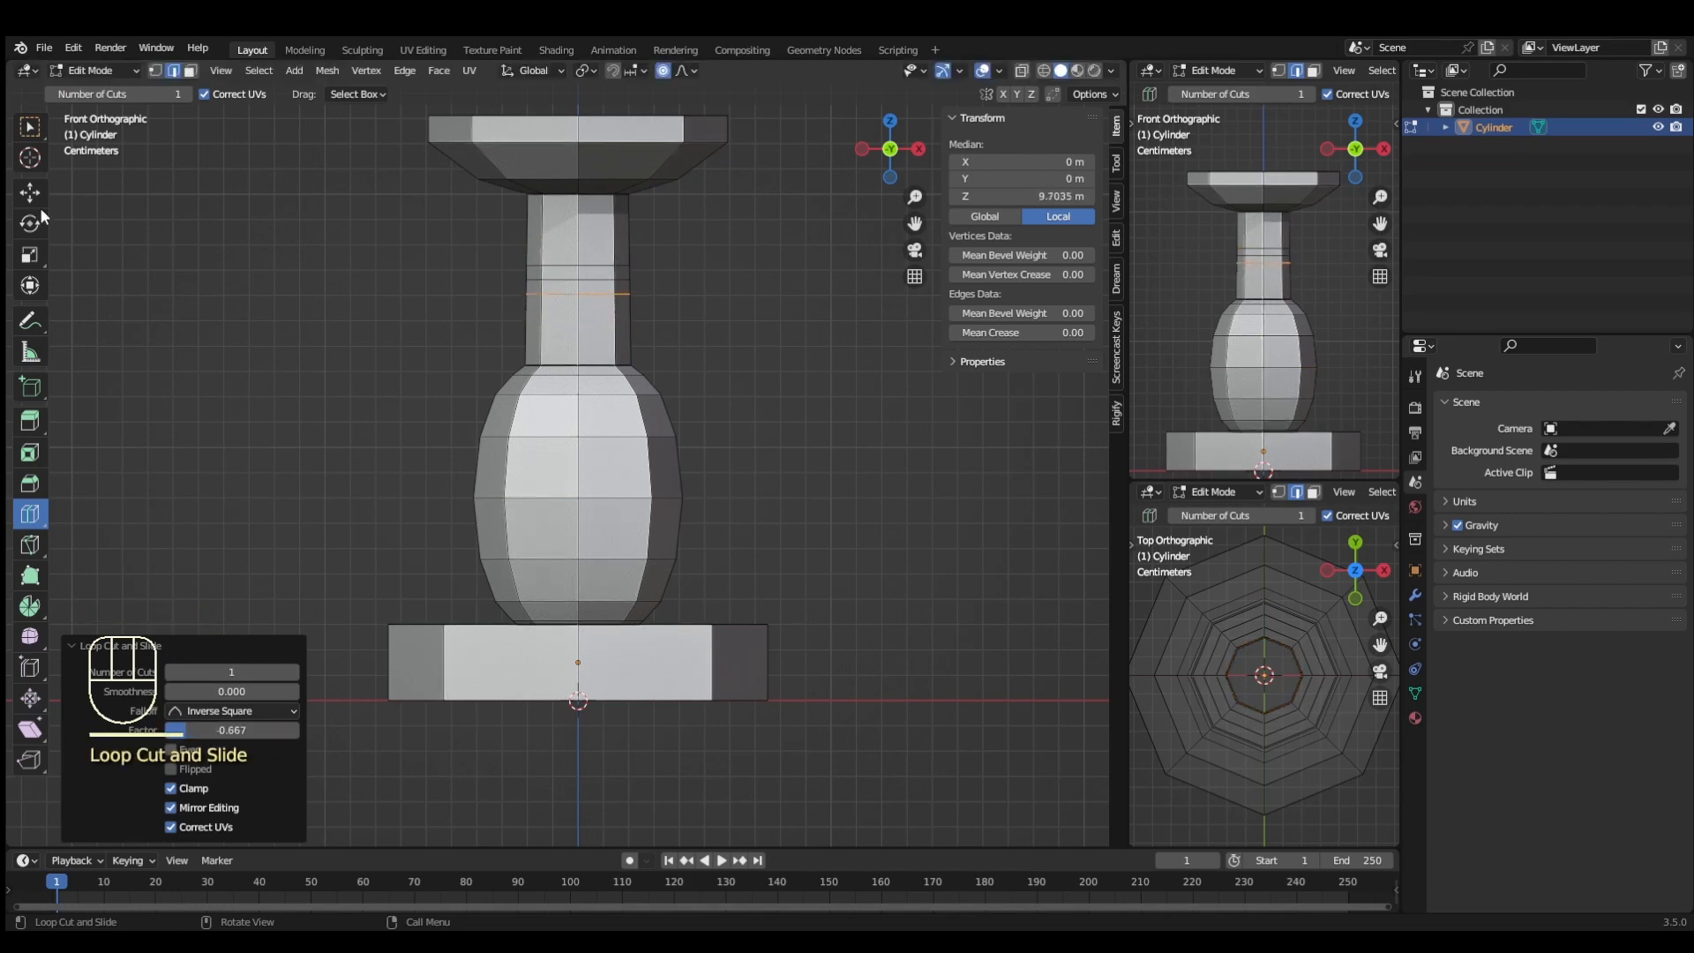
click(29, 126)
Turn off proportional editing and scale the middle of the three neck edge loops to about 1.078 to form a slight ring.
double_click(569, 282)
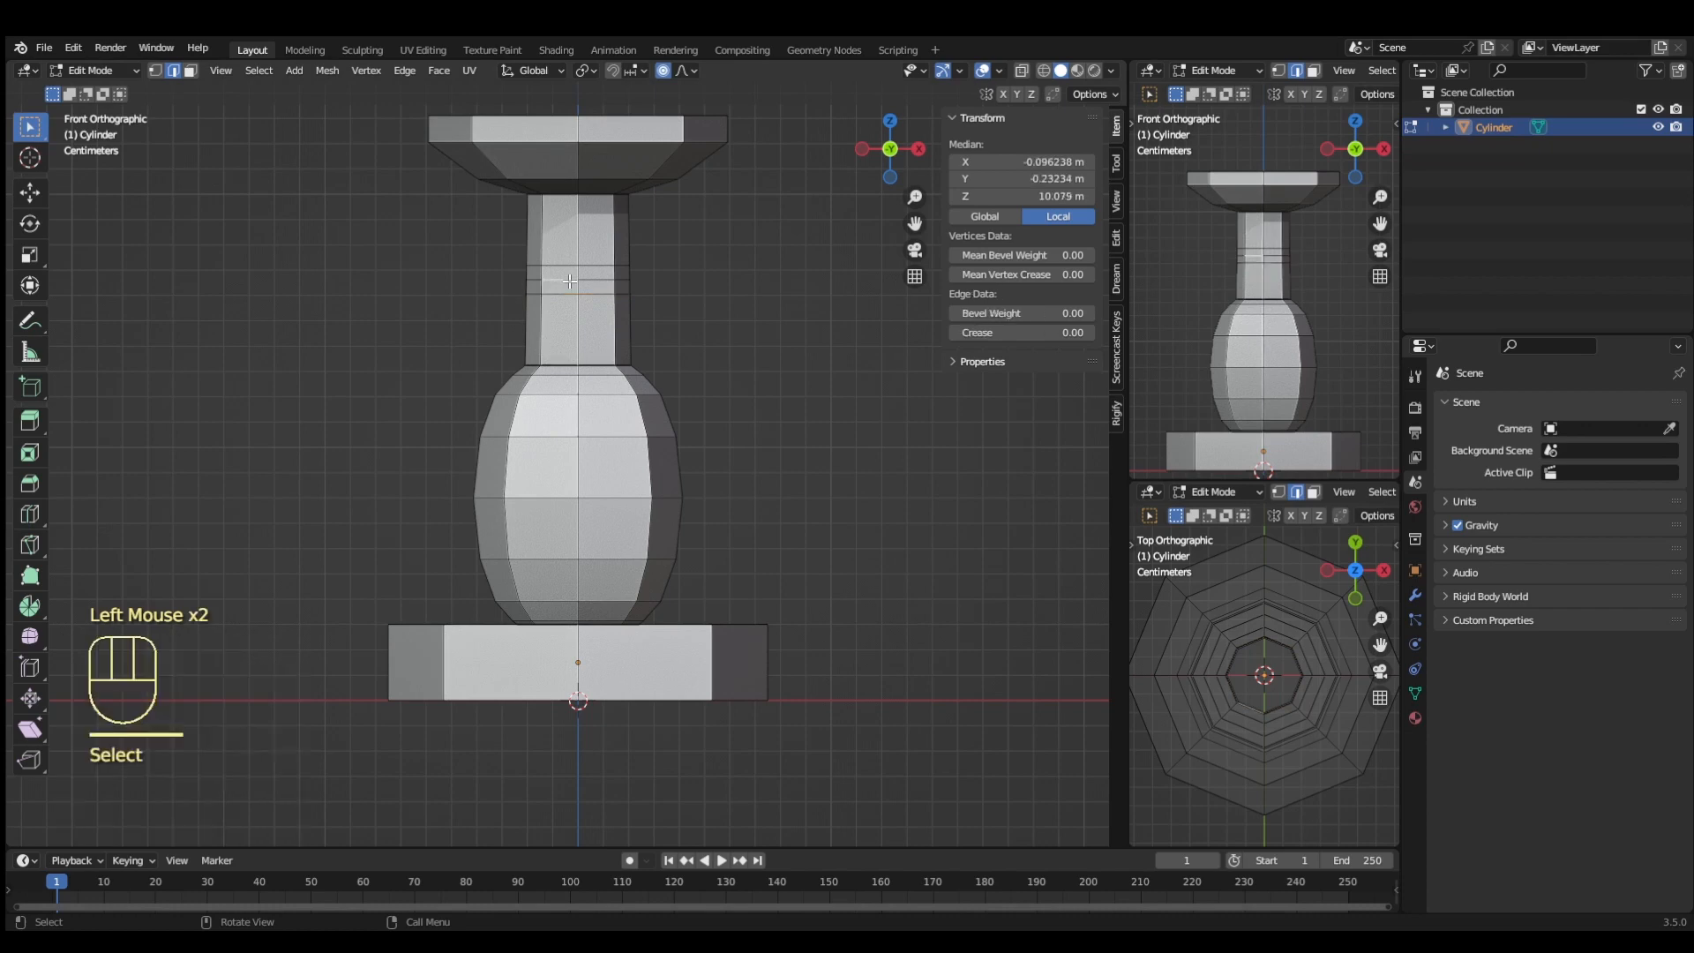
alt+click(574, 281)
key(s)
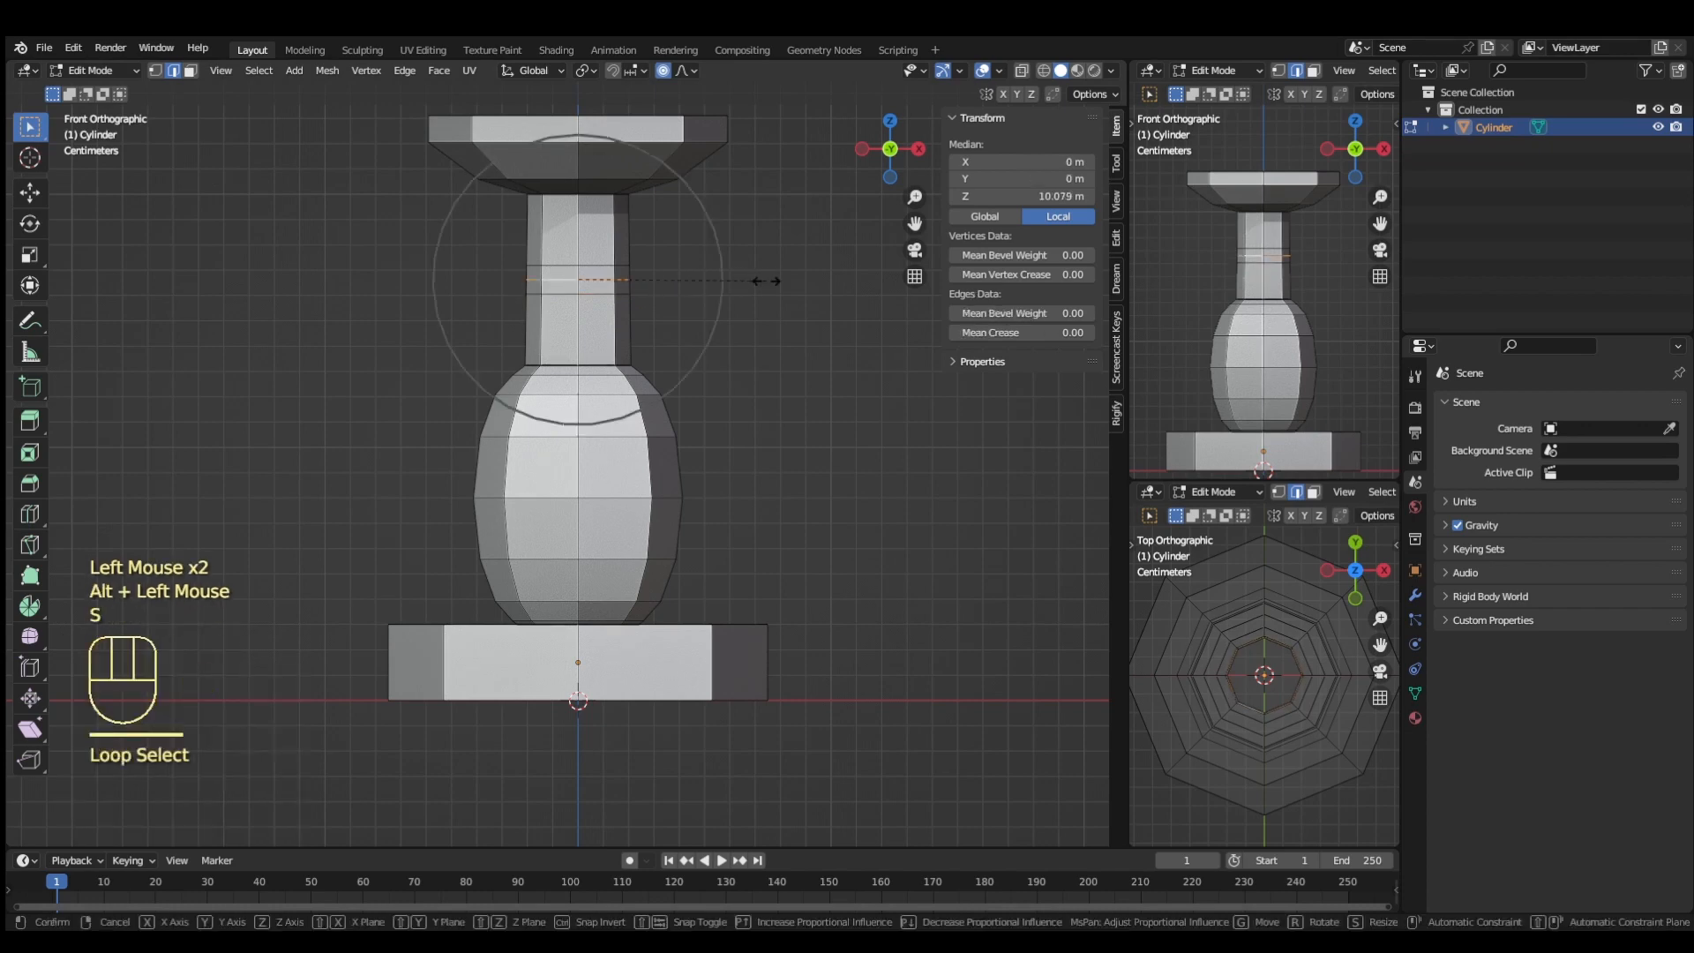
right_click(759, 275)
click(662, 70)
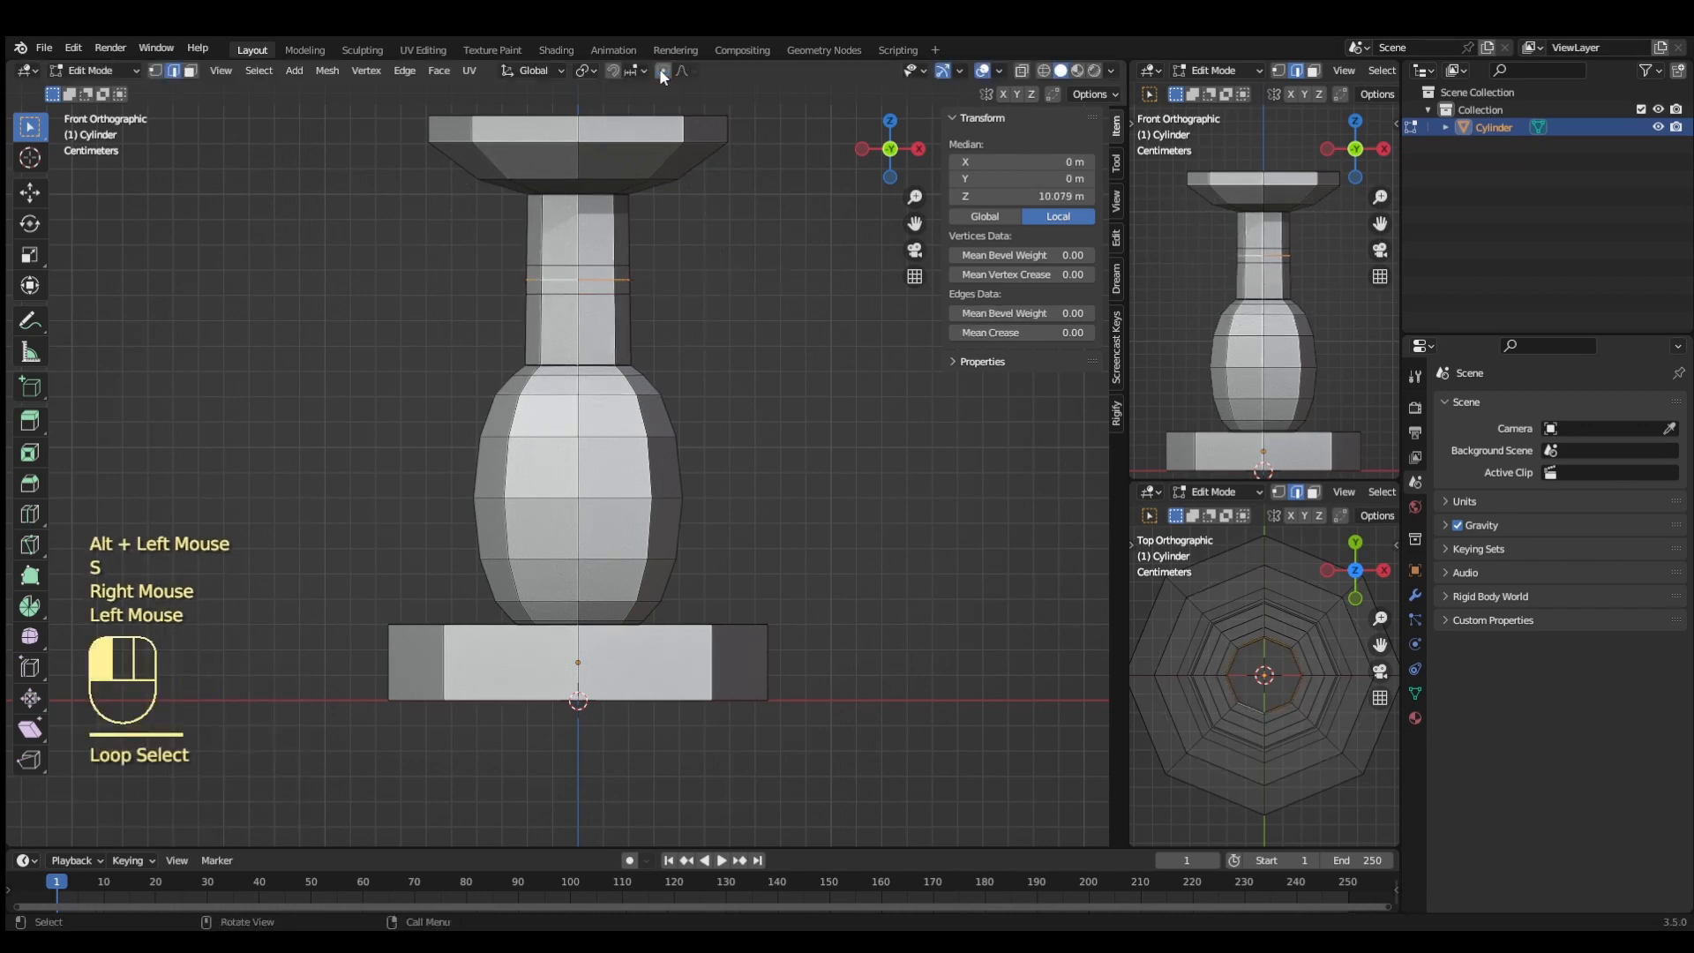
key(s)
click(675, 290)
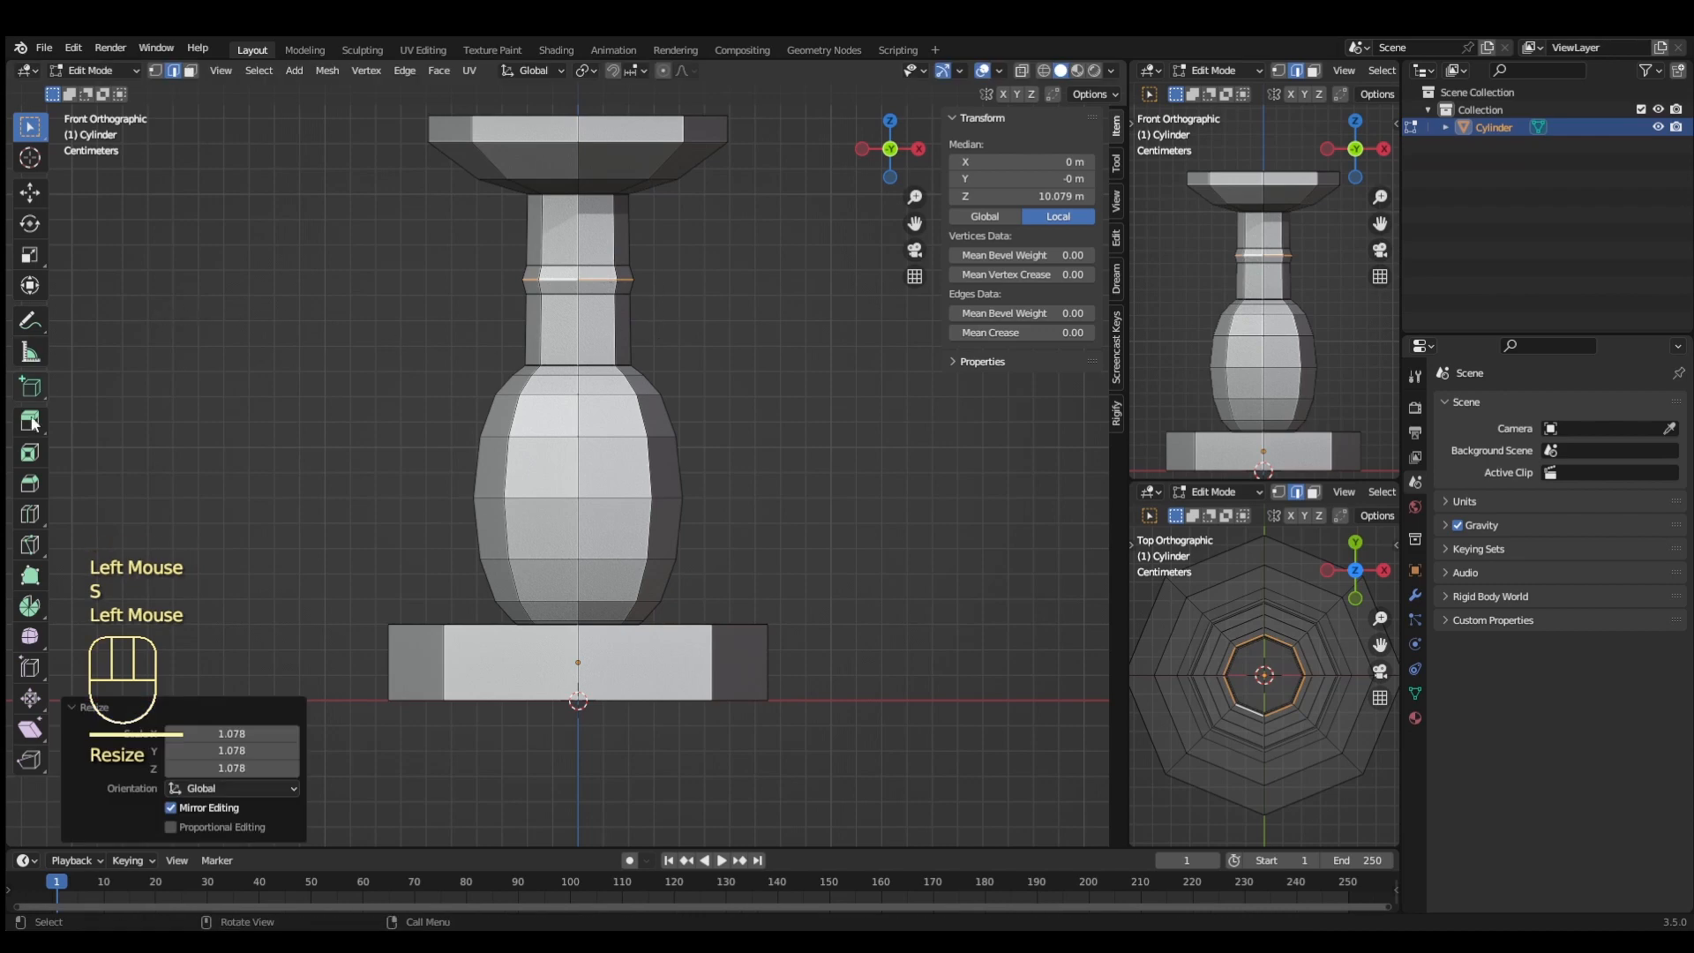
Add two horizontal loop cuts below the neck ring and two above it, and return to the selection tool.
click(29, 514)
click(555, 319)
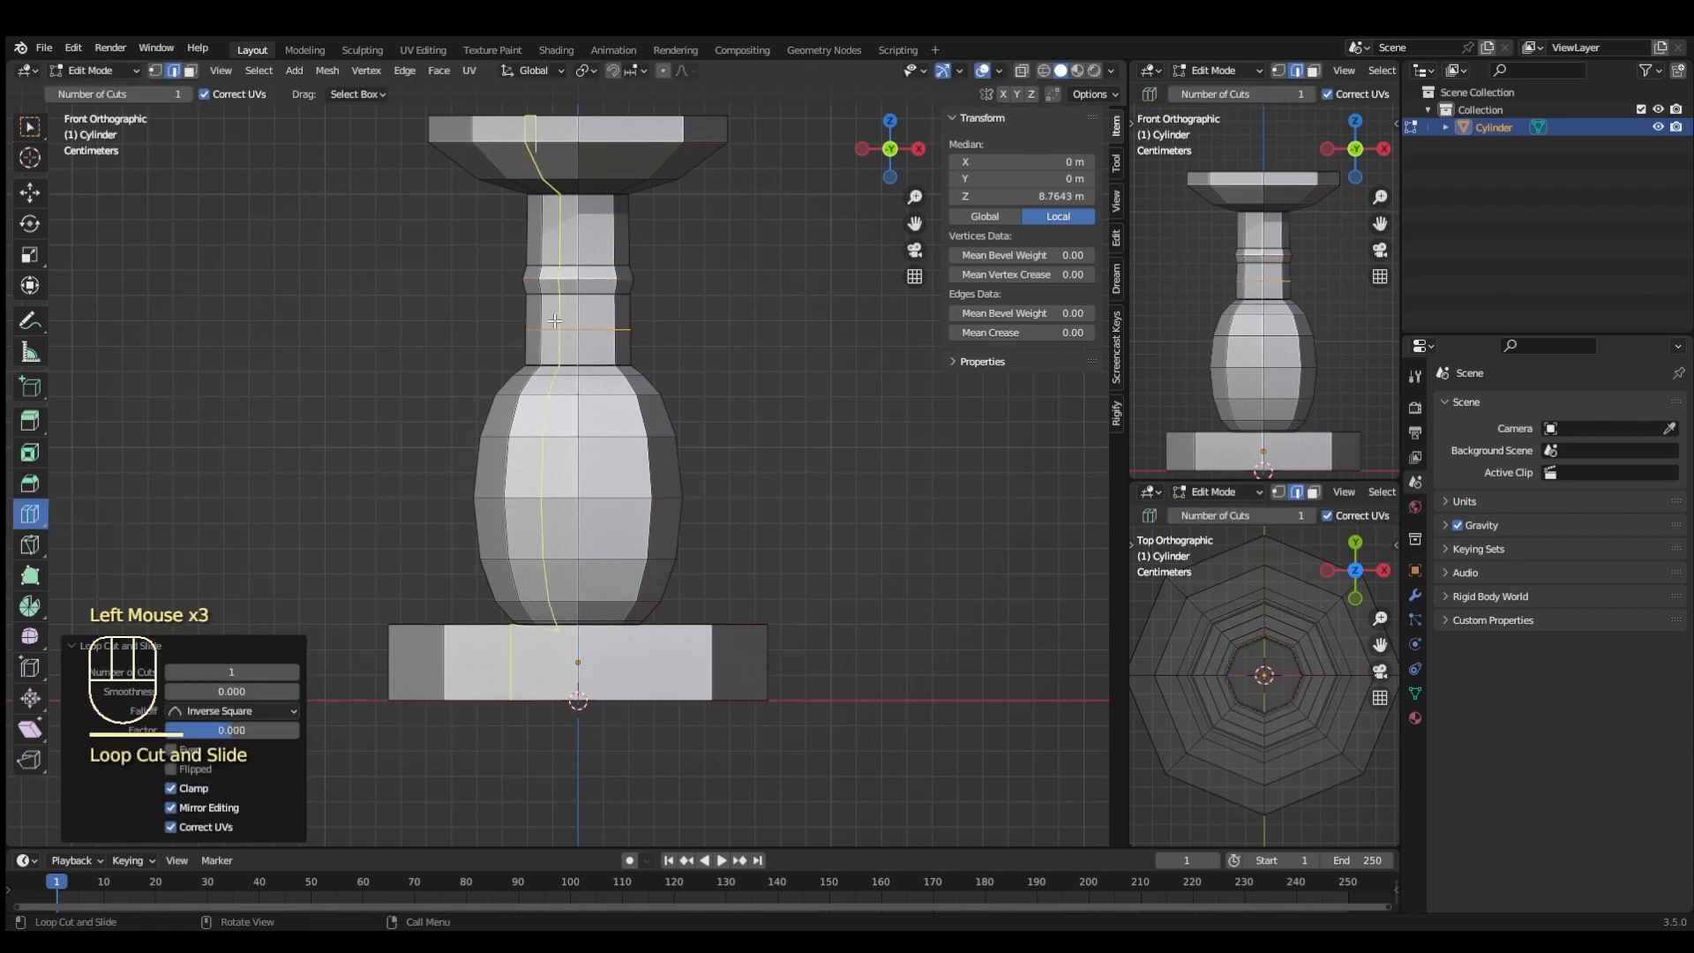
click(538, 309)
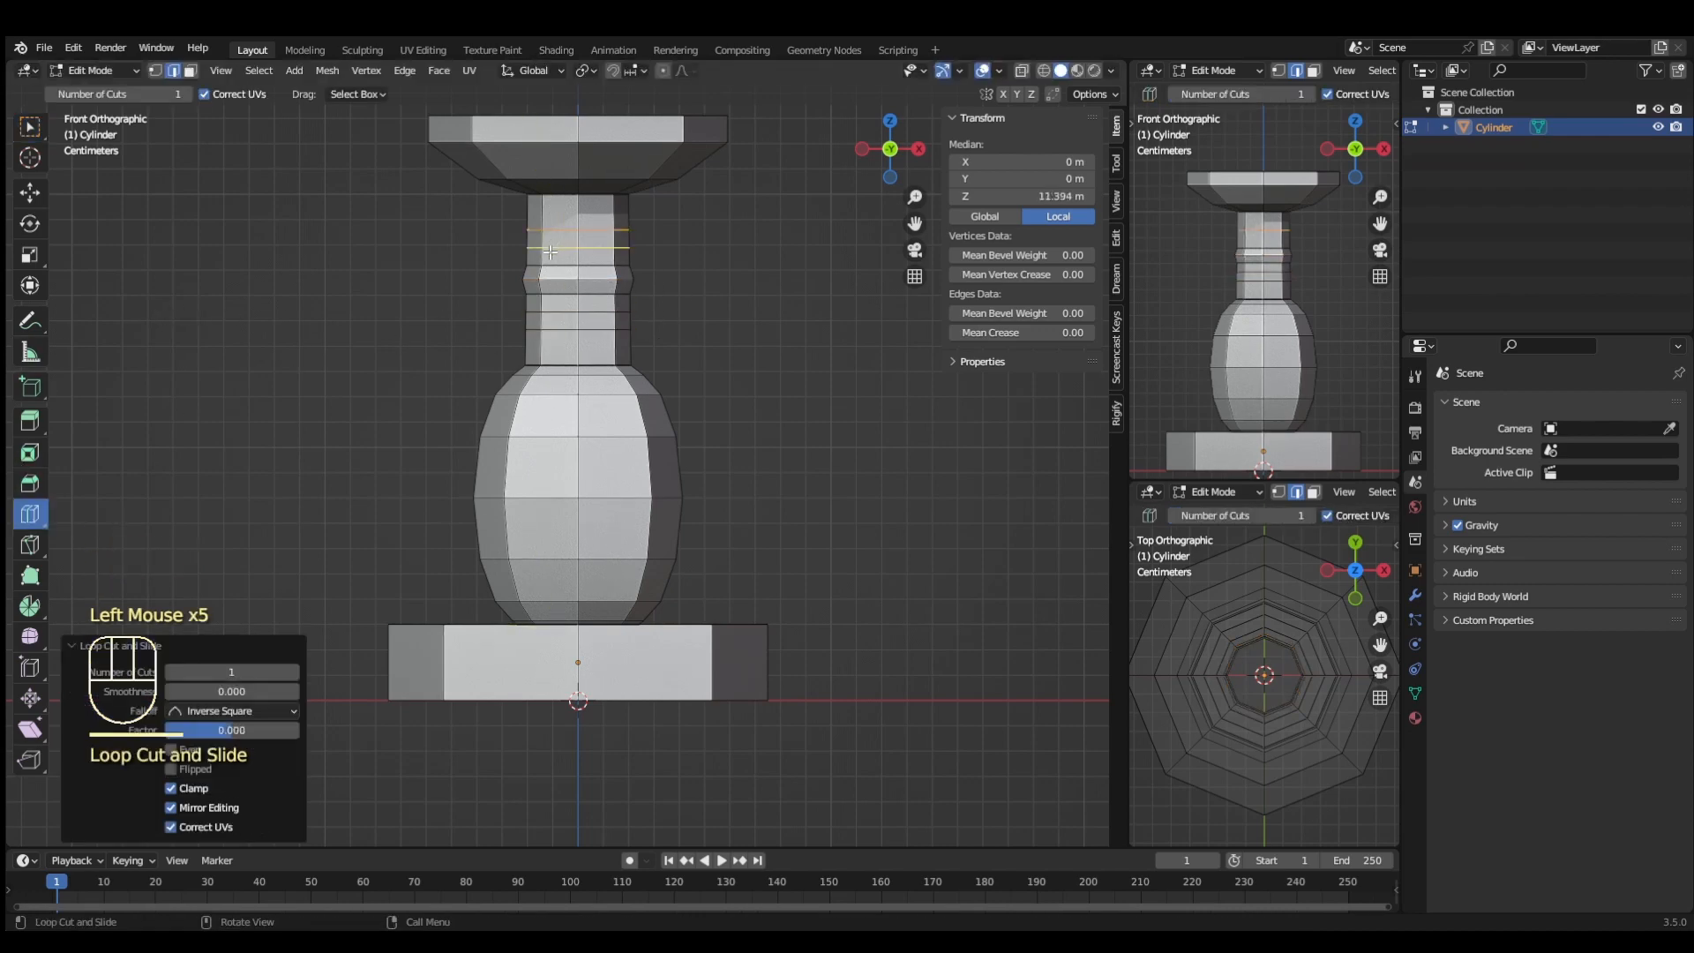
click(550, 252)
click(30, 128)
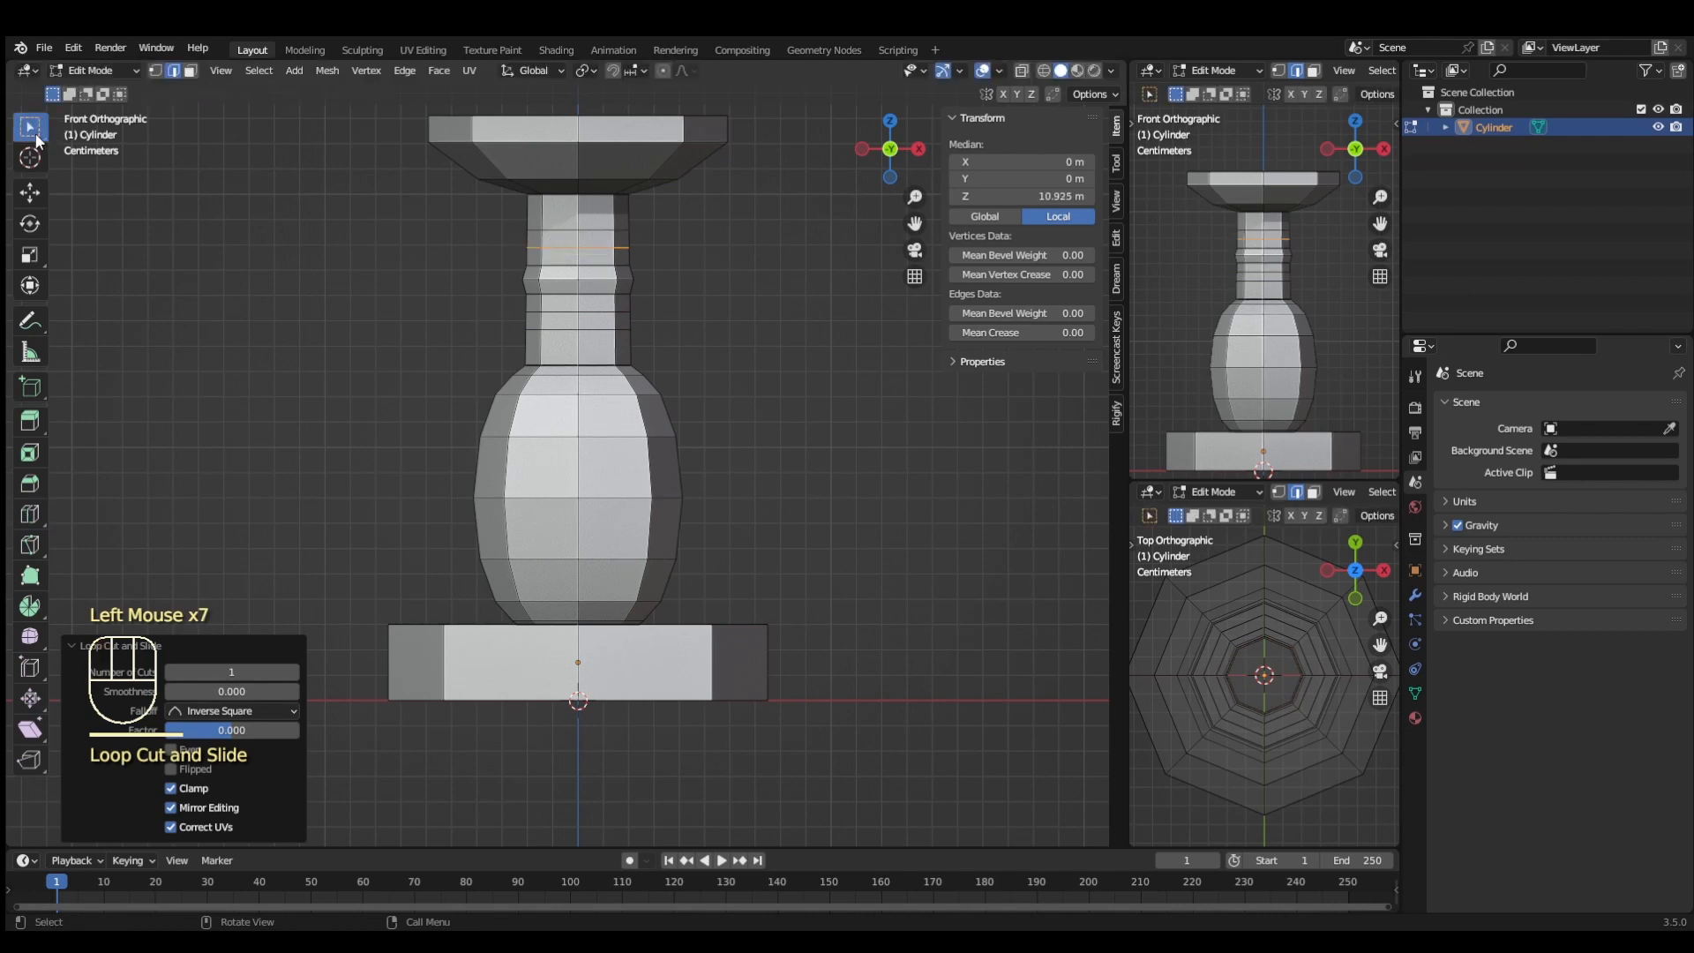
In face selection mode, select the face loops just below and above the neck ring, scale them to about 0.69, and deselect them.
click(190, 72)
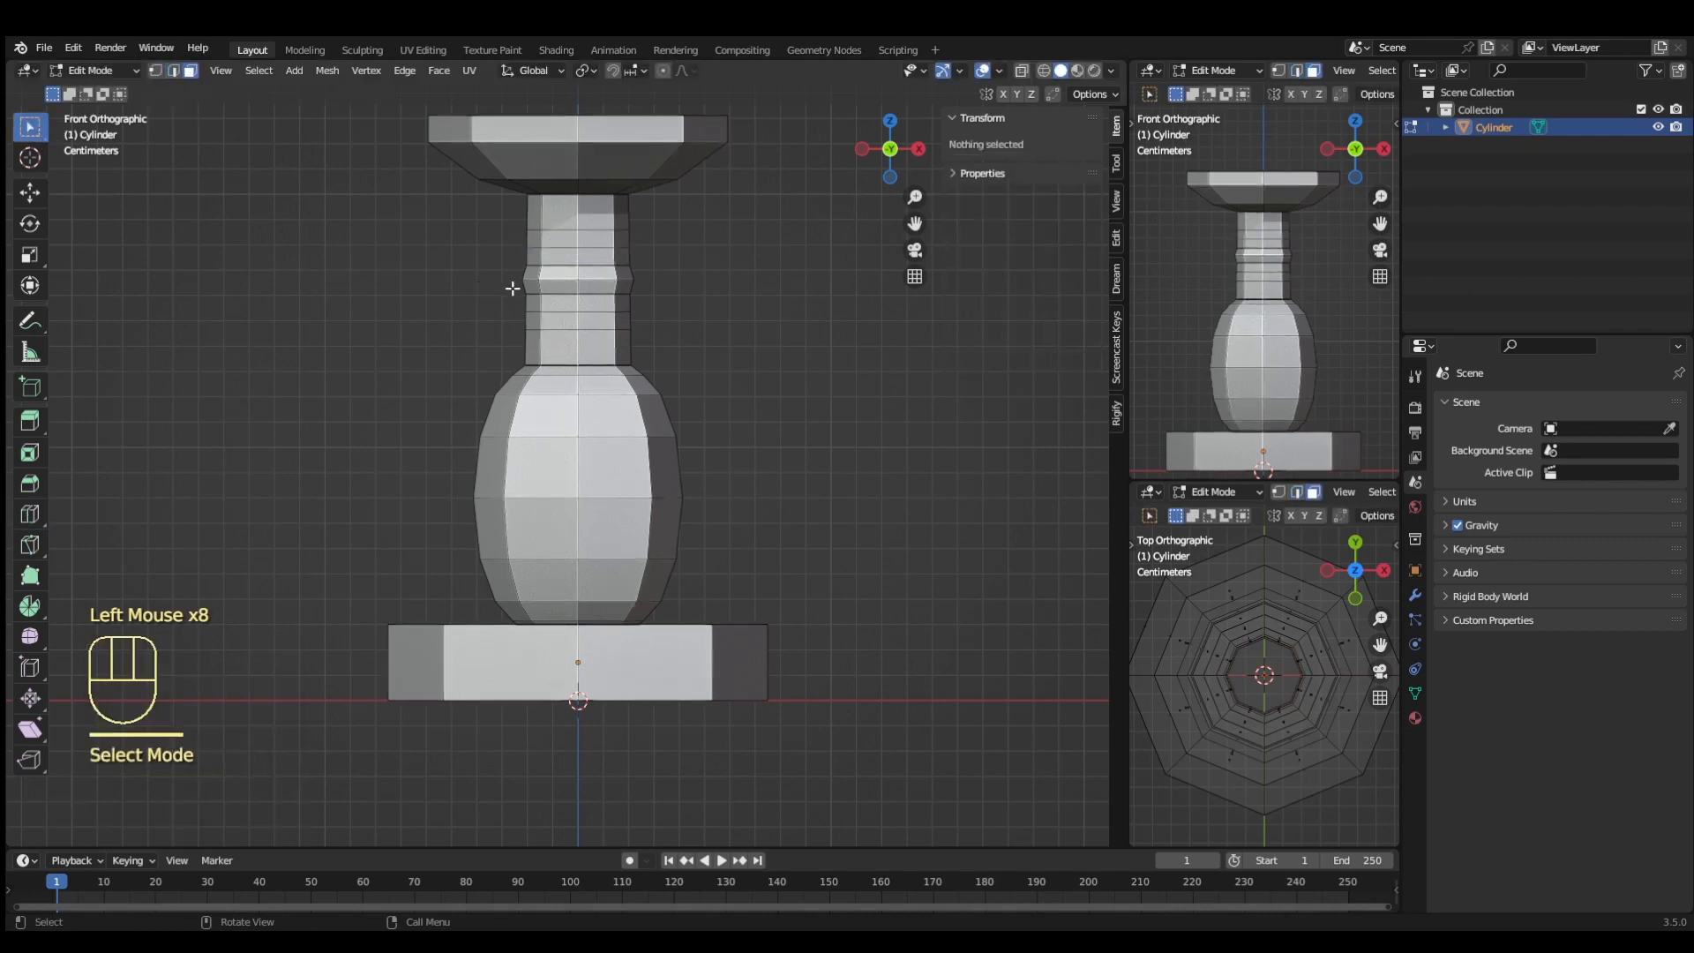
click(549, 320)
alt+click(582, 319)
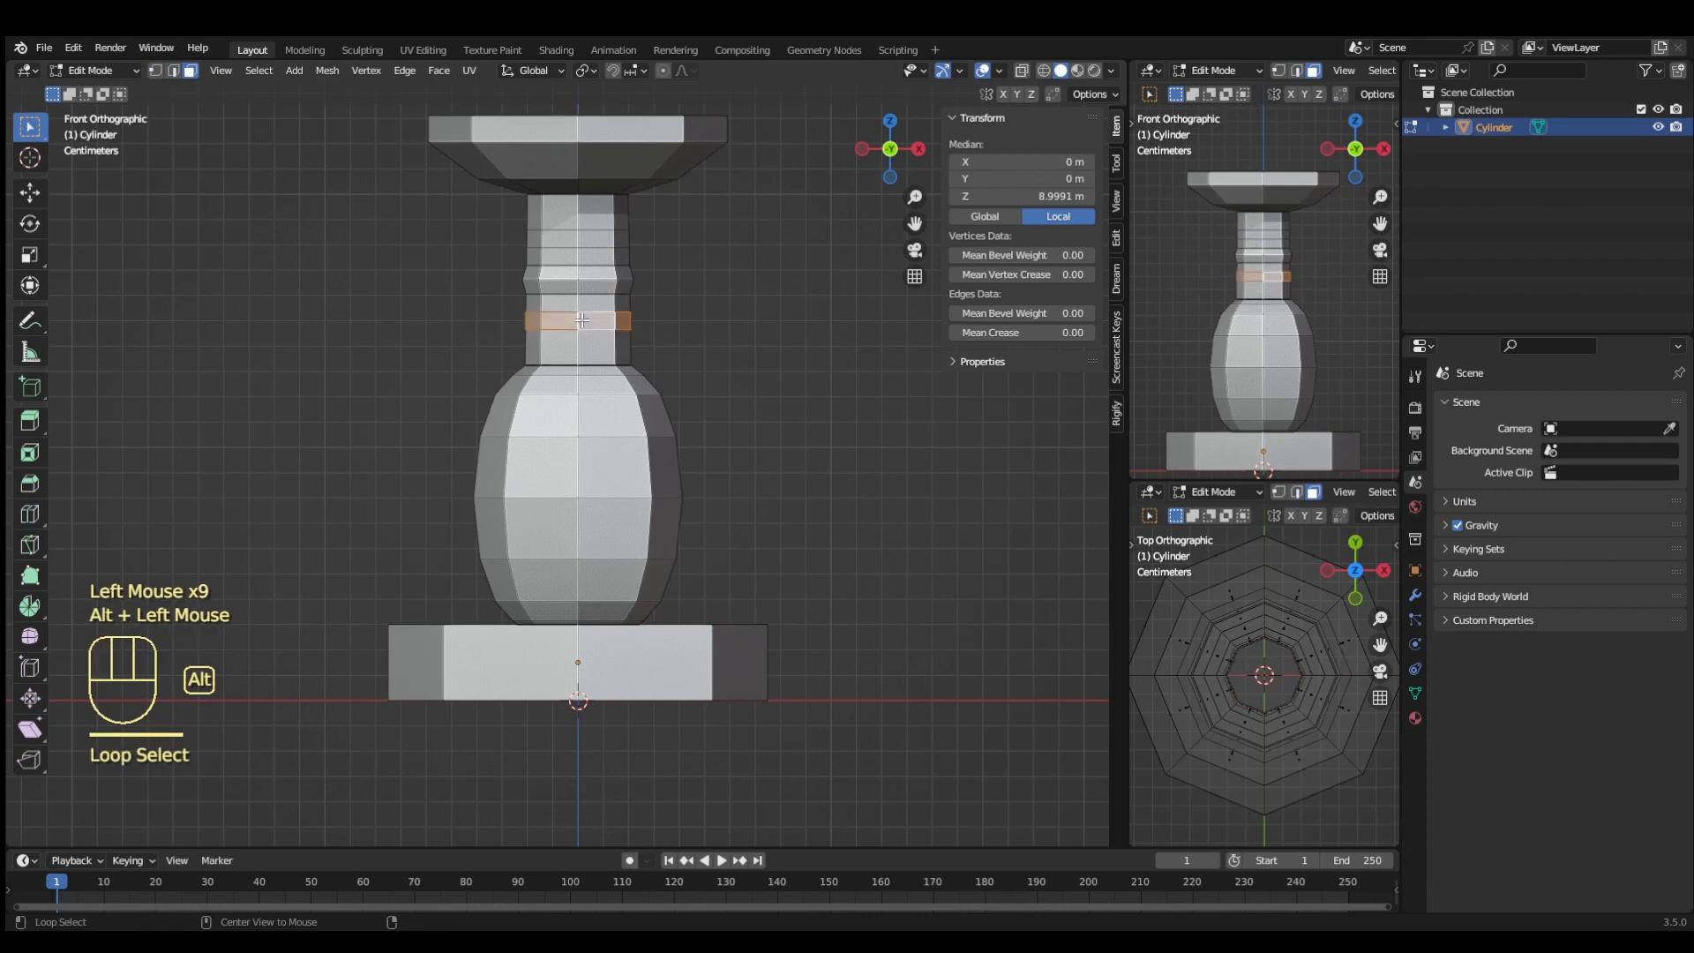
alt+shift+click(578, 239)
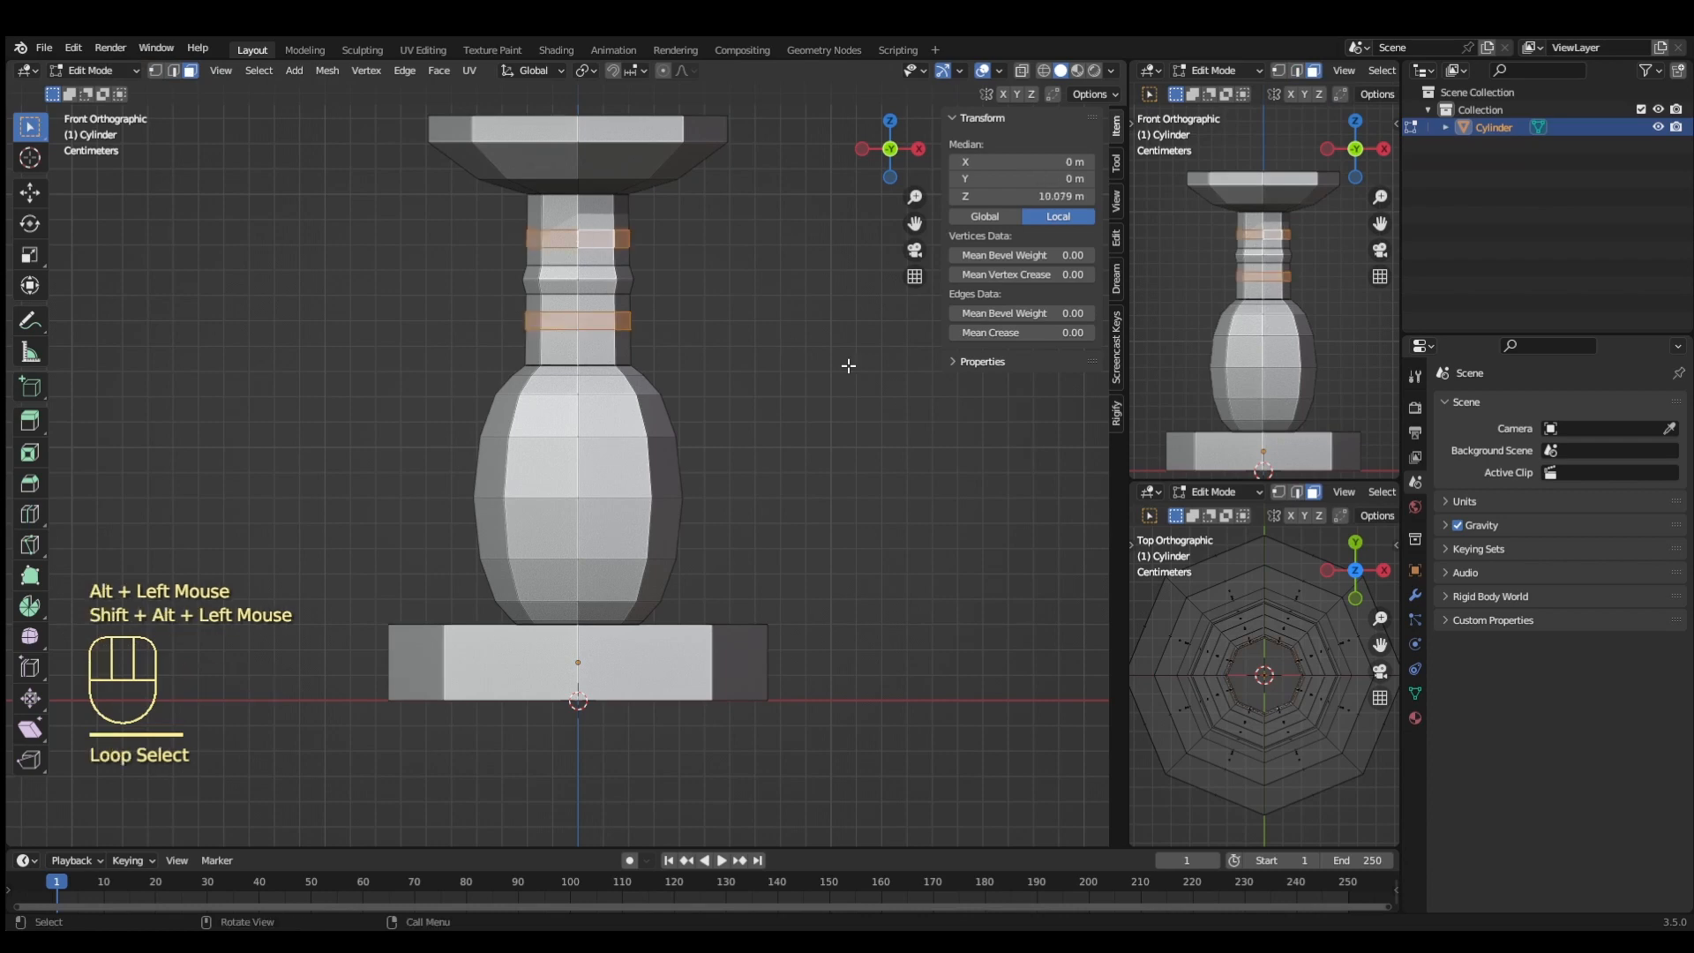
key(s)
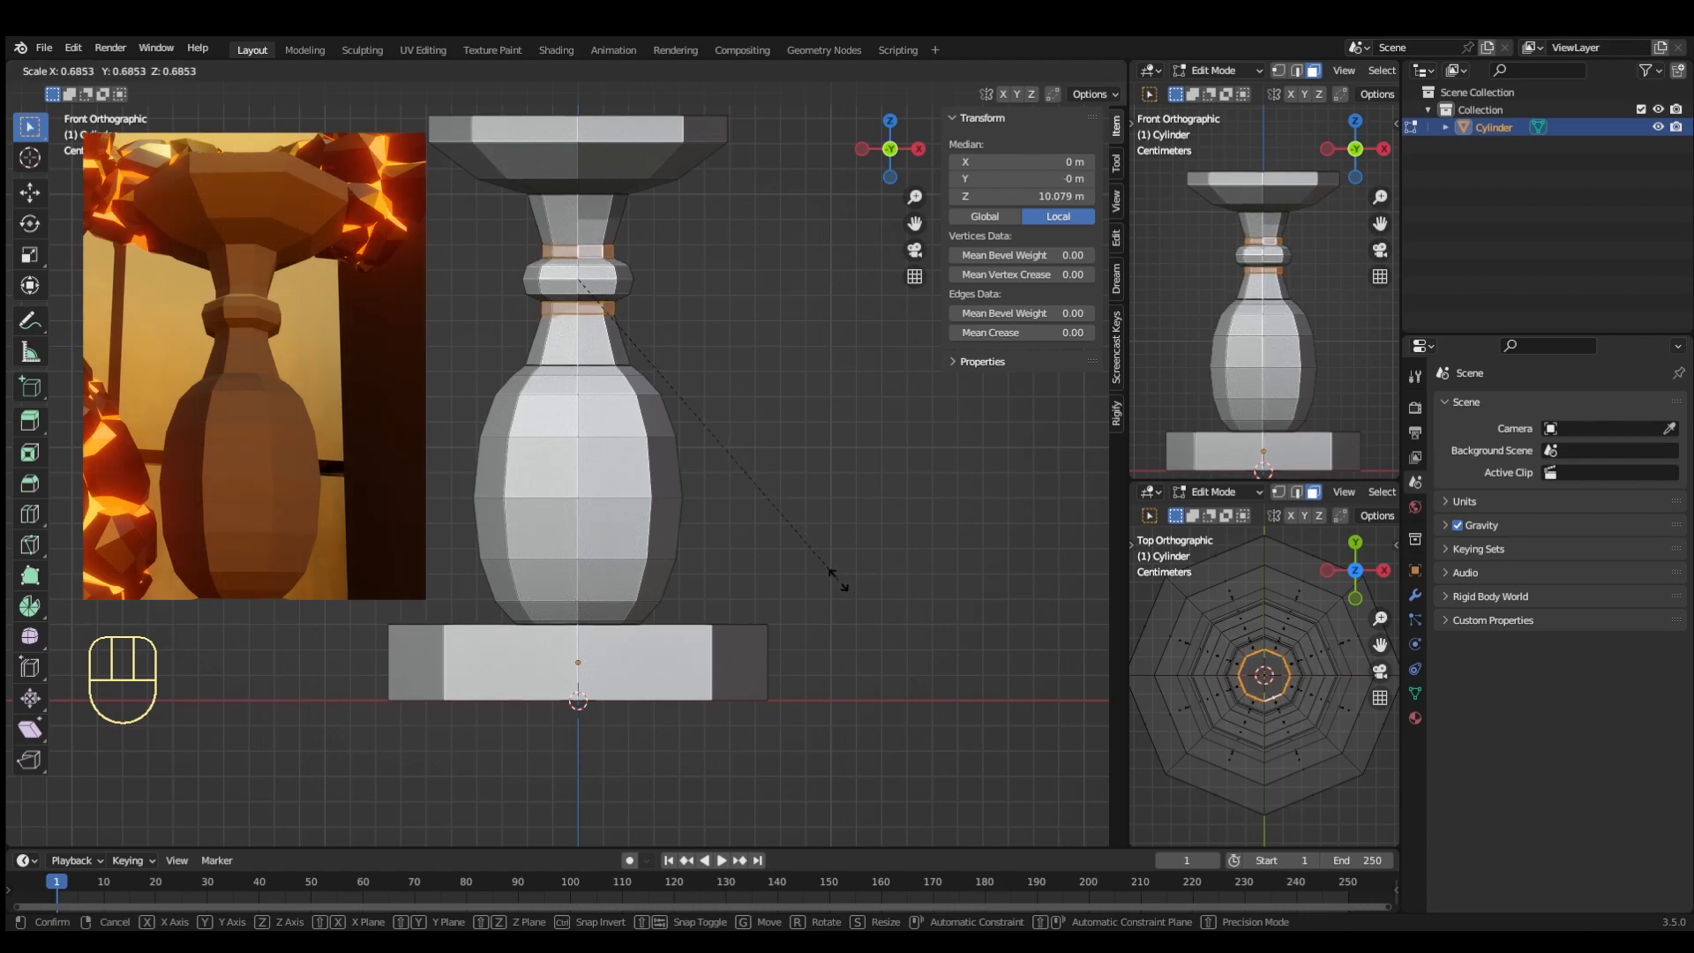
click(860, 587)
click(861, 589)
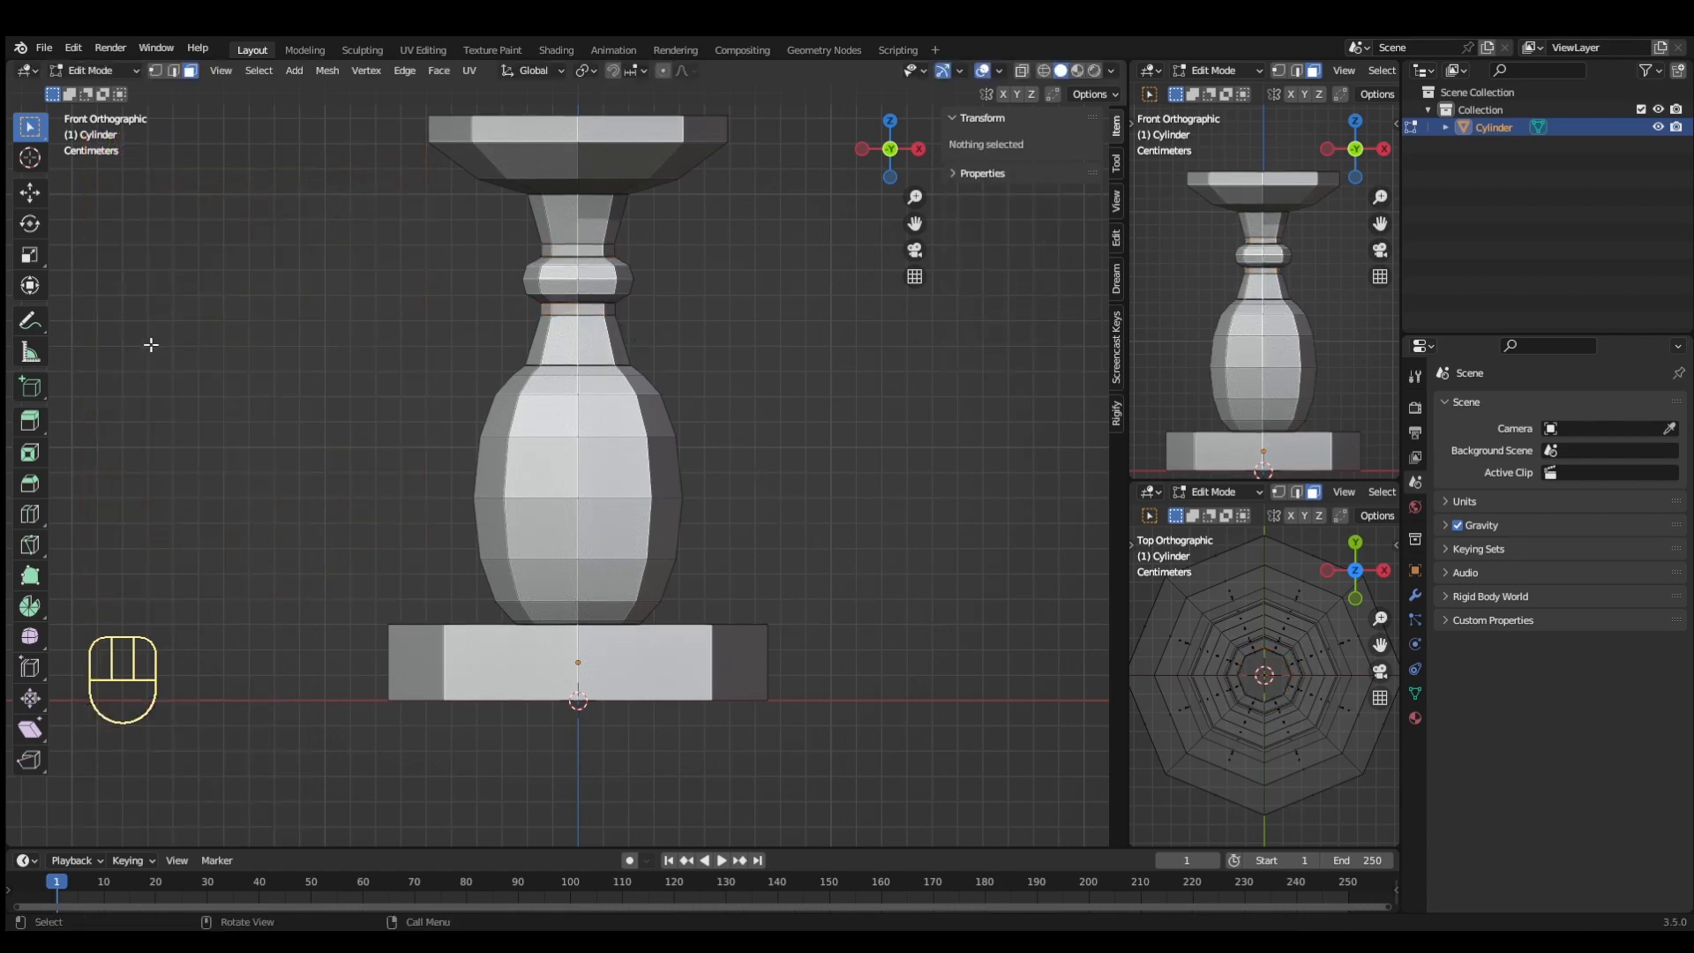
Add a horizontal loop cut midway up the octagonal base, enable automatic vertex merging, and return to the selection tool.
click(31, 511)
click(590, 680)
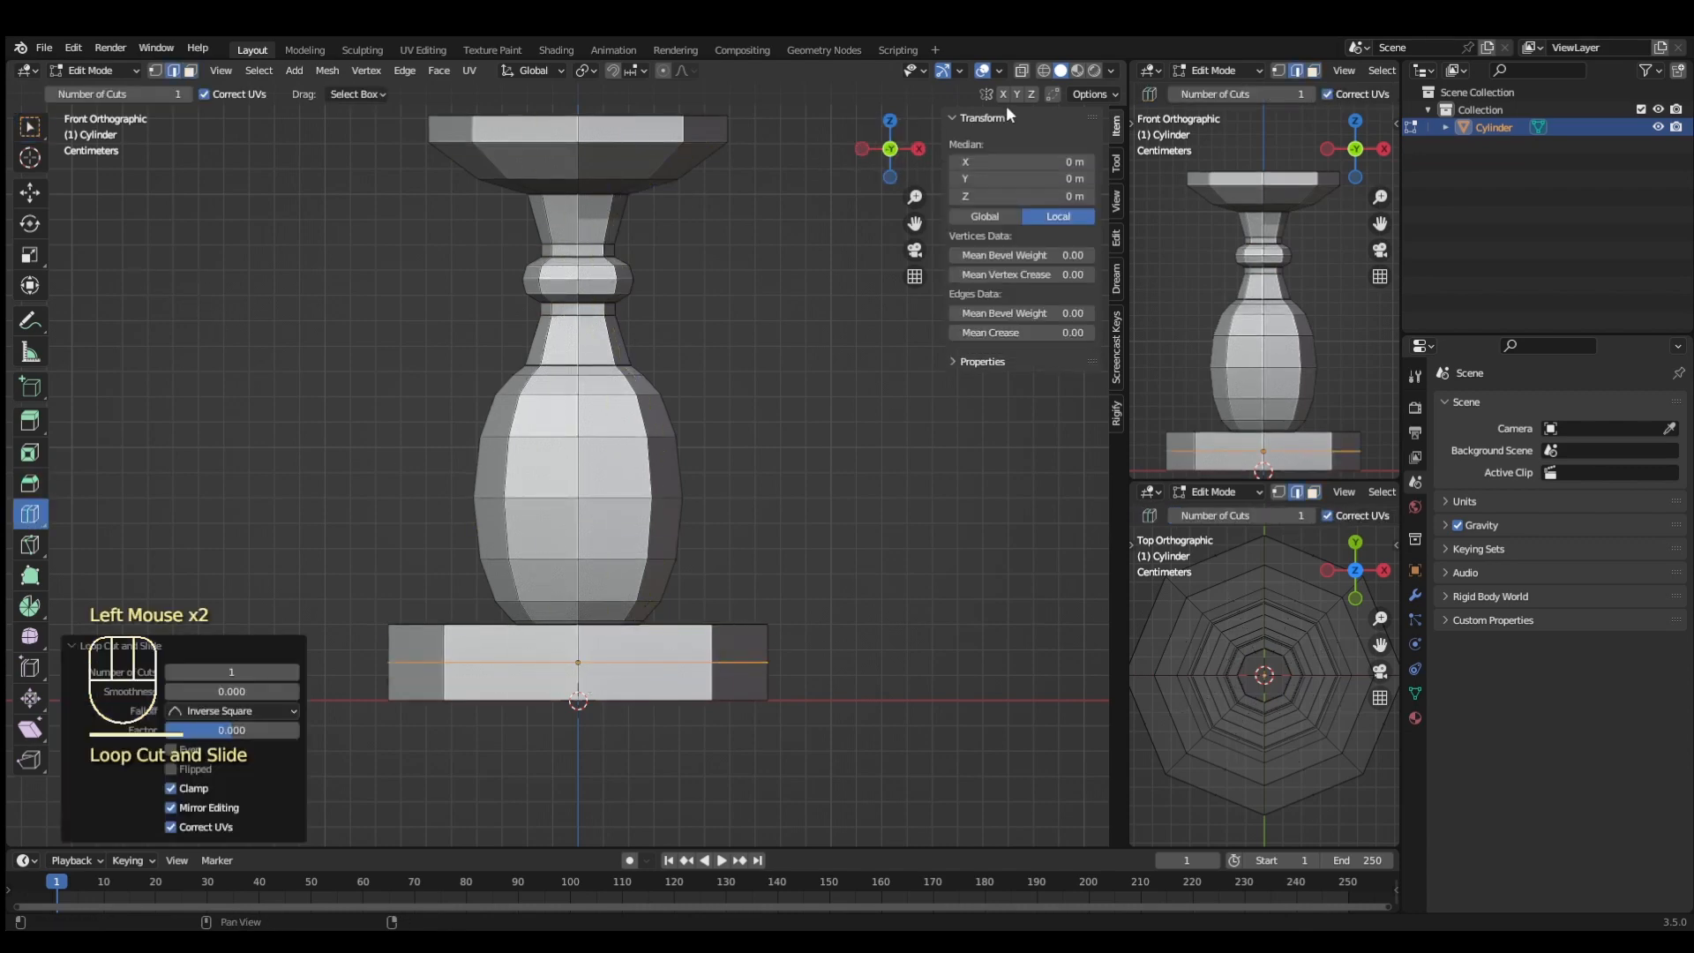
click(1054, 94)
click(30, 128)
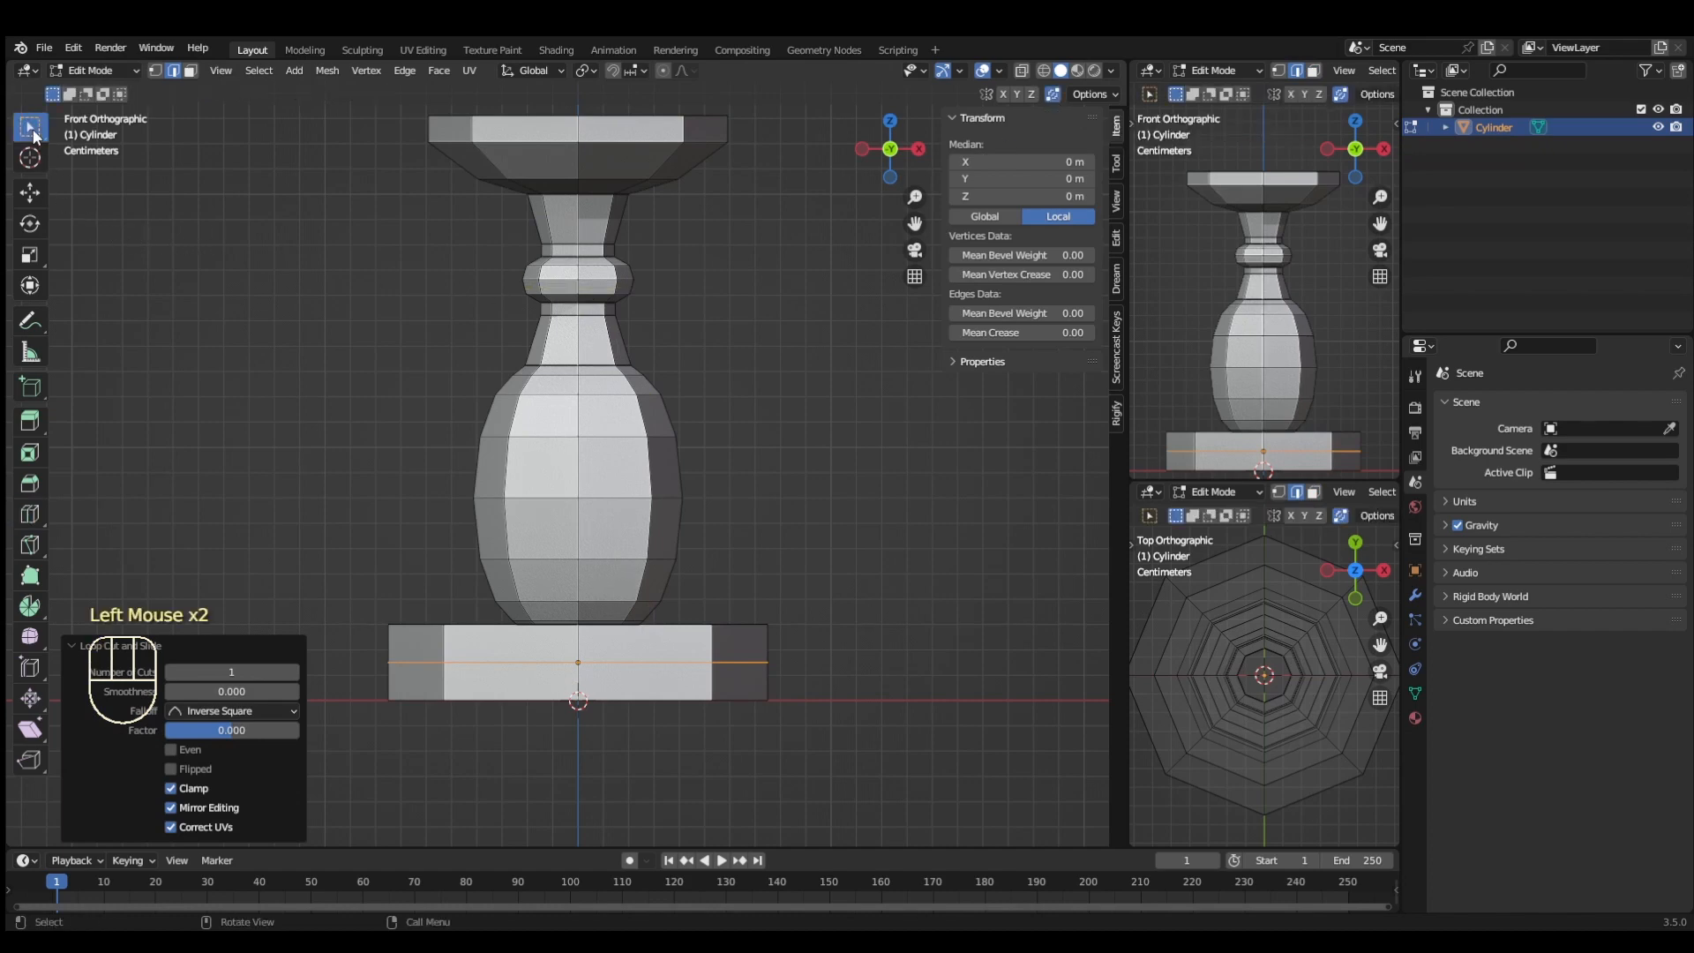
Slide the base's upper outer edge loop down by a factor of -1.000 onto the middle loop to slope the base's upper surface.
middle_drag(802, 627, 796, 659)
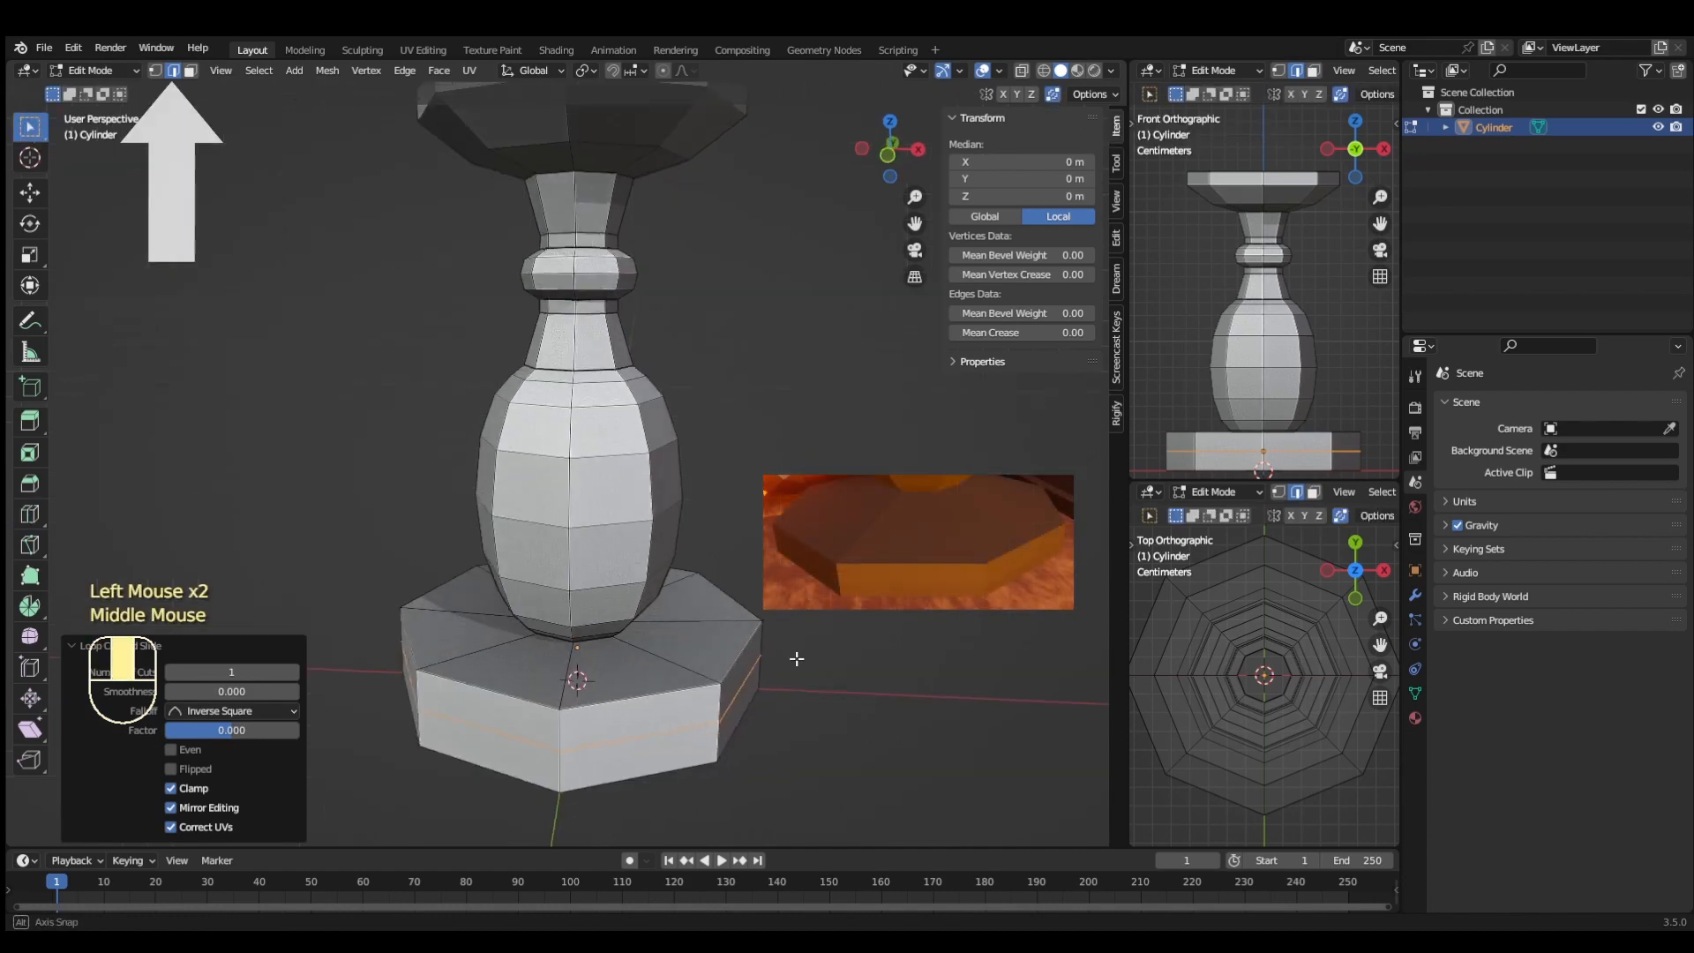
click(681, 687)
alt+click(681, 687)
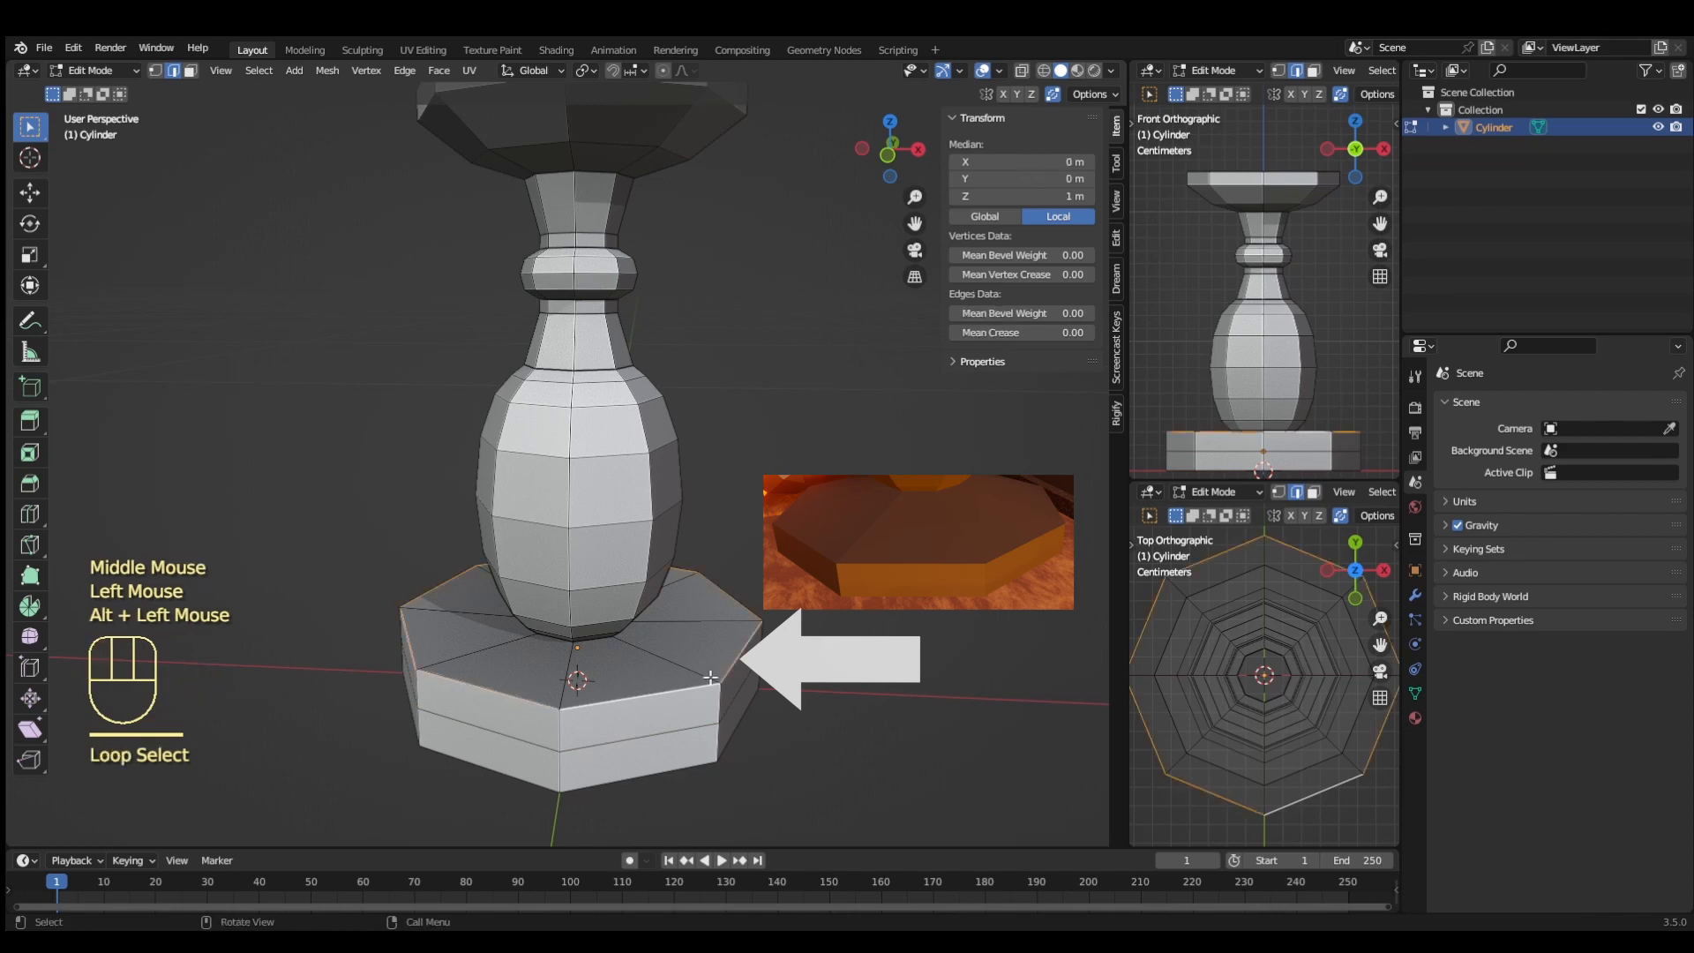
key(g)
key(g)
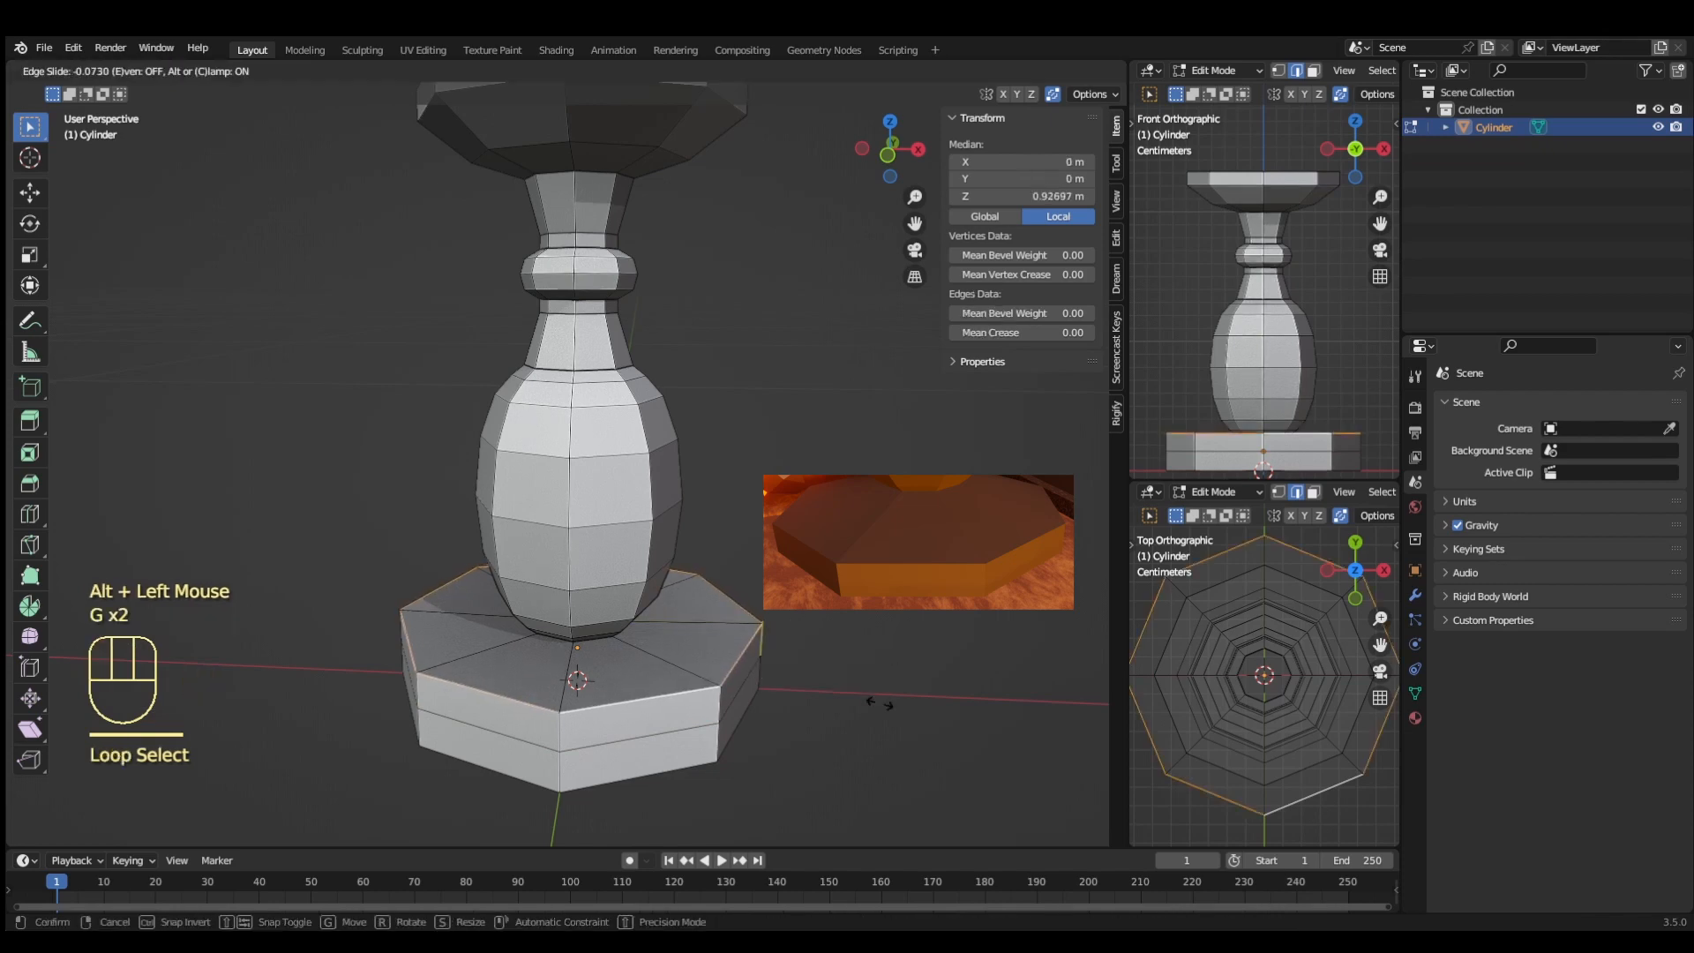
click(838, 257)
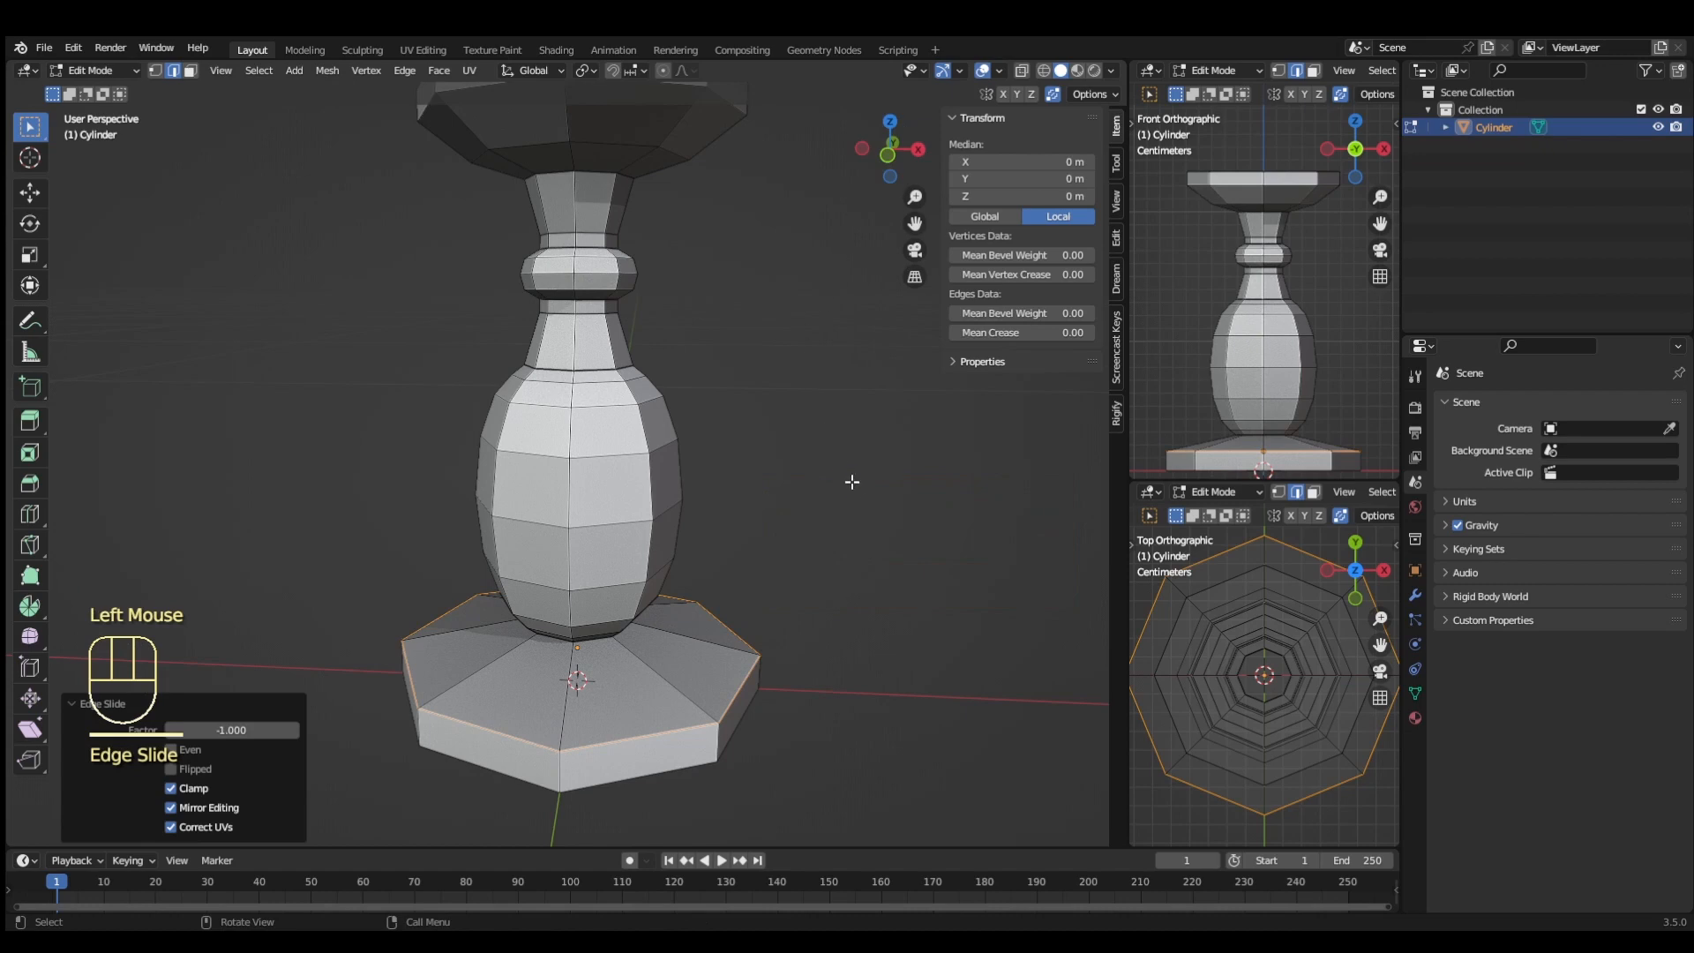
scroll(860, 493, down, 2)
middle_drag(860, 494, 744, 536)
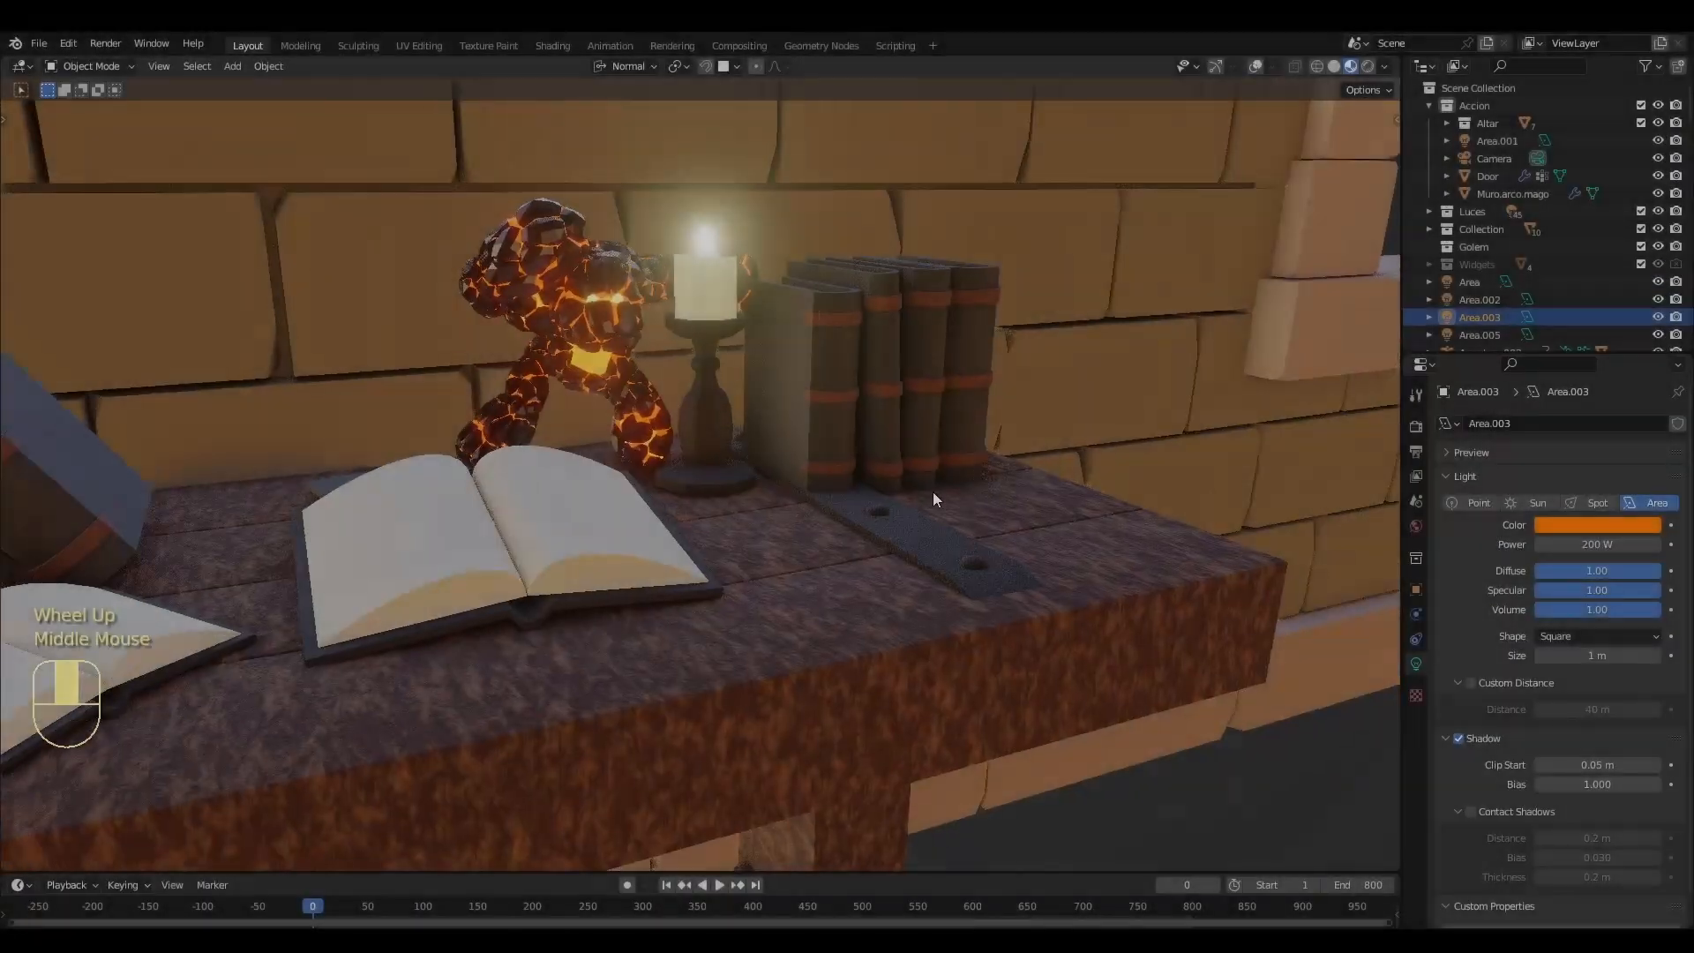
Examine the finished table scene from several angles, looking at the candlestick between the lava golem and the standing books.
scroll(934, 499, up, 3)
middle_drag(918, 476, 953, 517)
middle_drag(952, 517, 1000, 464)
scroll(994, 468, up, 2)
scroll(1000, 464, down, 3)
middle_drag(1000, 464, 812, 485)
scroll(809, 459, up, 3)
scroll(847, 446, down, 4)
scroll(811, 485, up, 3)
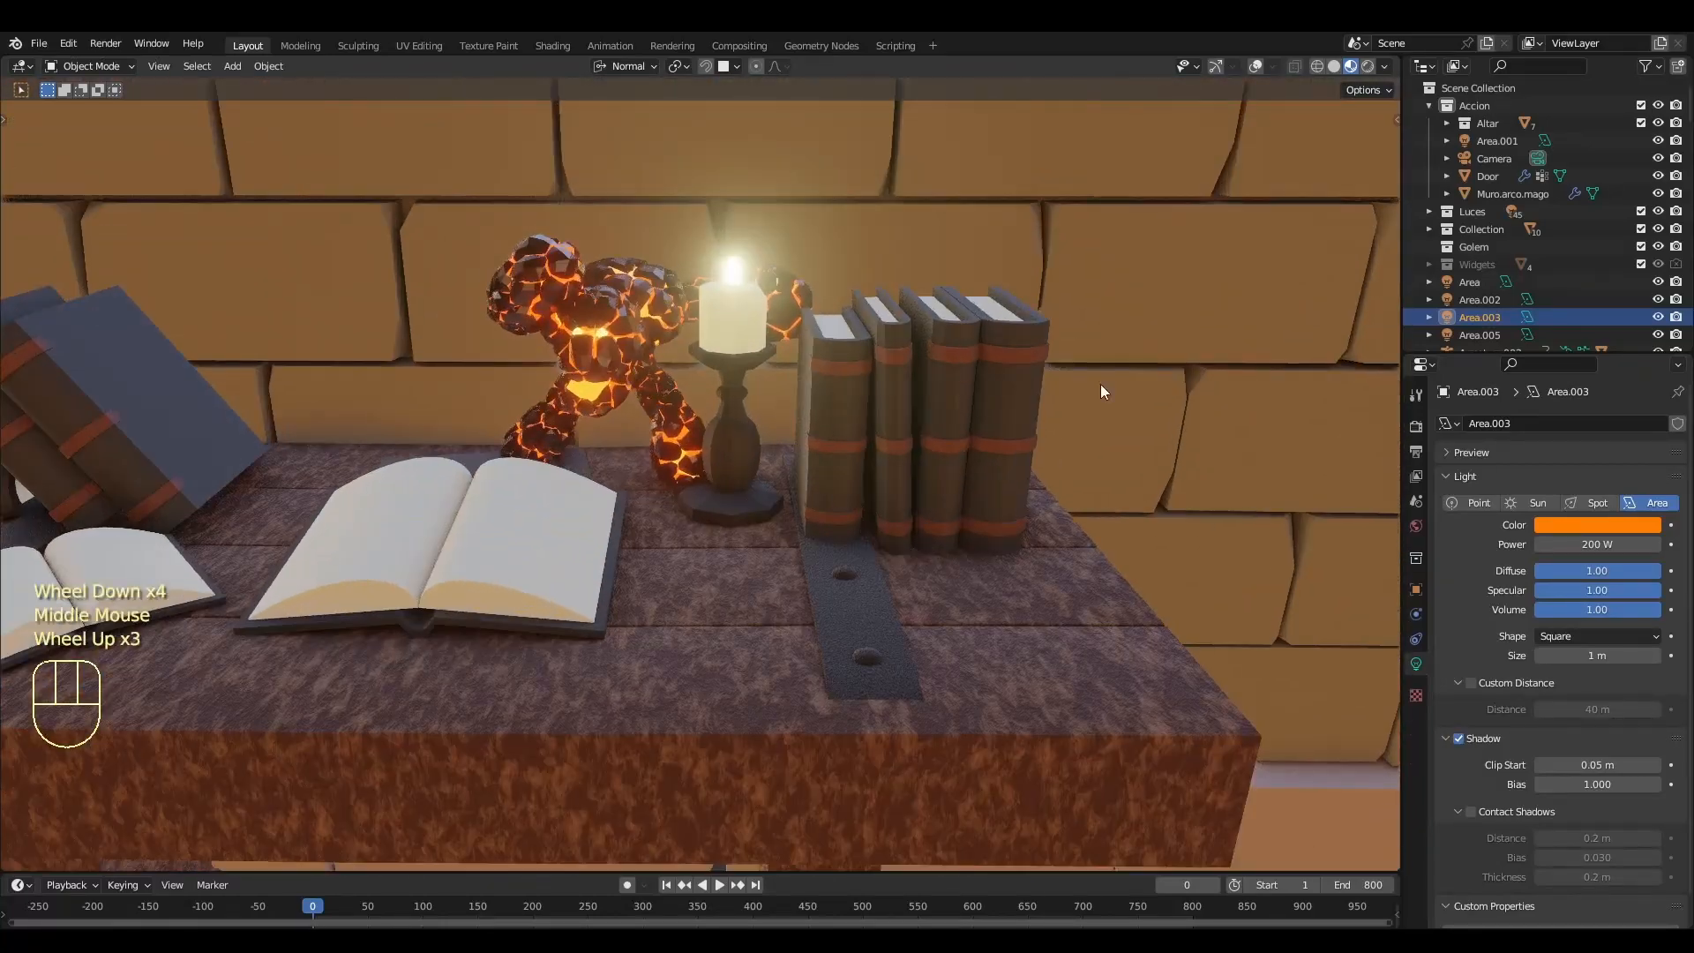
Switch the viewport to rendered shading and inspect the lit candlestick and books up close.
click(1366, 67)
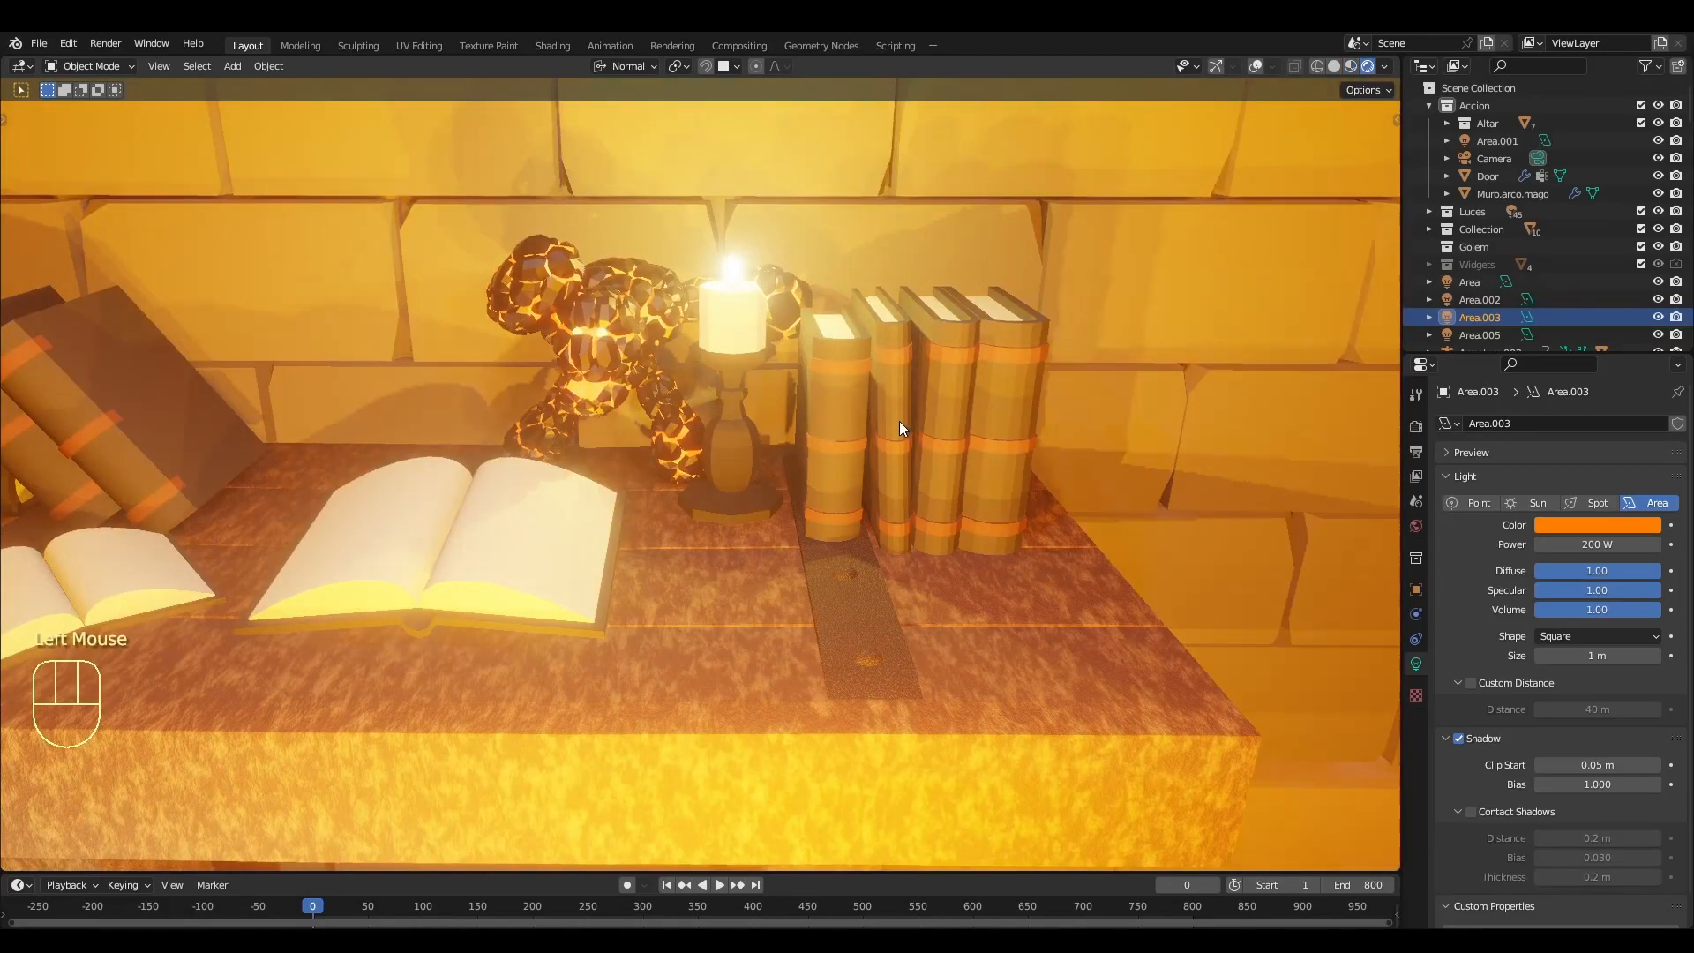
scroll(917, 429, up, 2)
mouse_move(926, 438)
middle_down()
mouse_move(970, 421)
mouse_move(943, 432)
middle_up()
scroll(944, 433, up, 2)
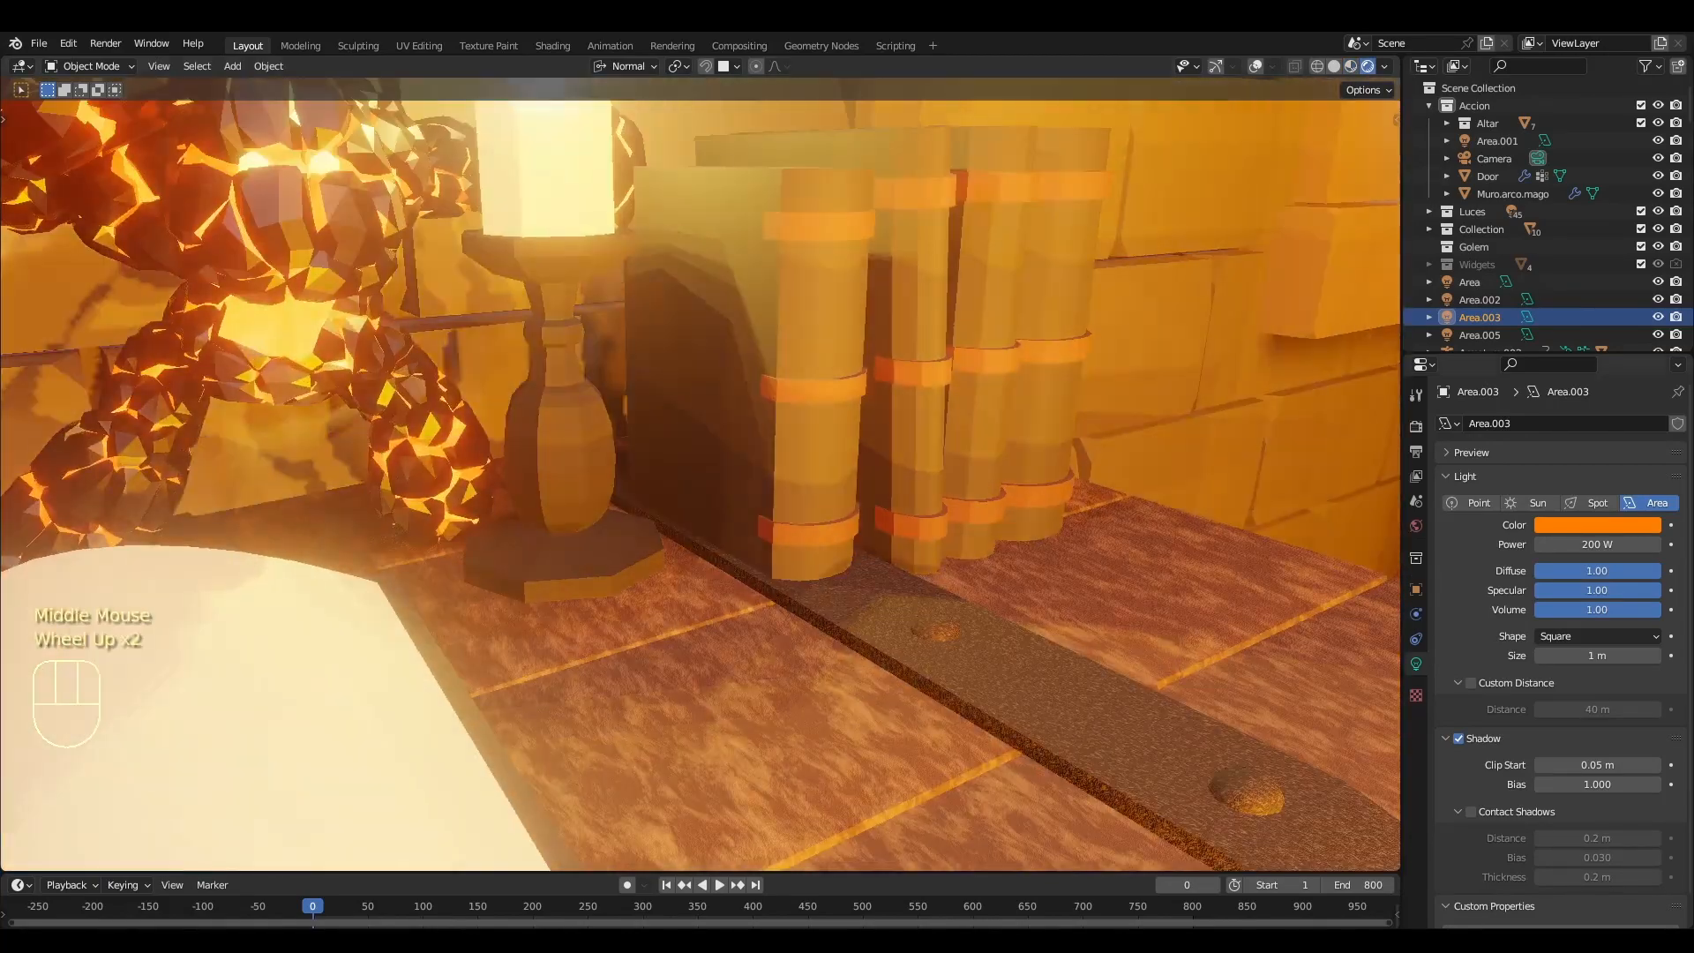
scroll(630, 316, up, 1)
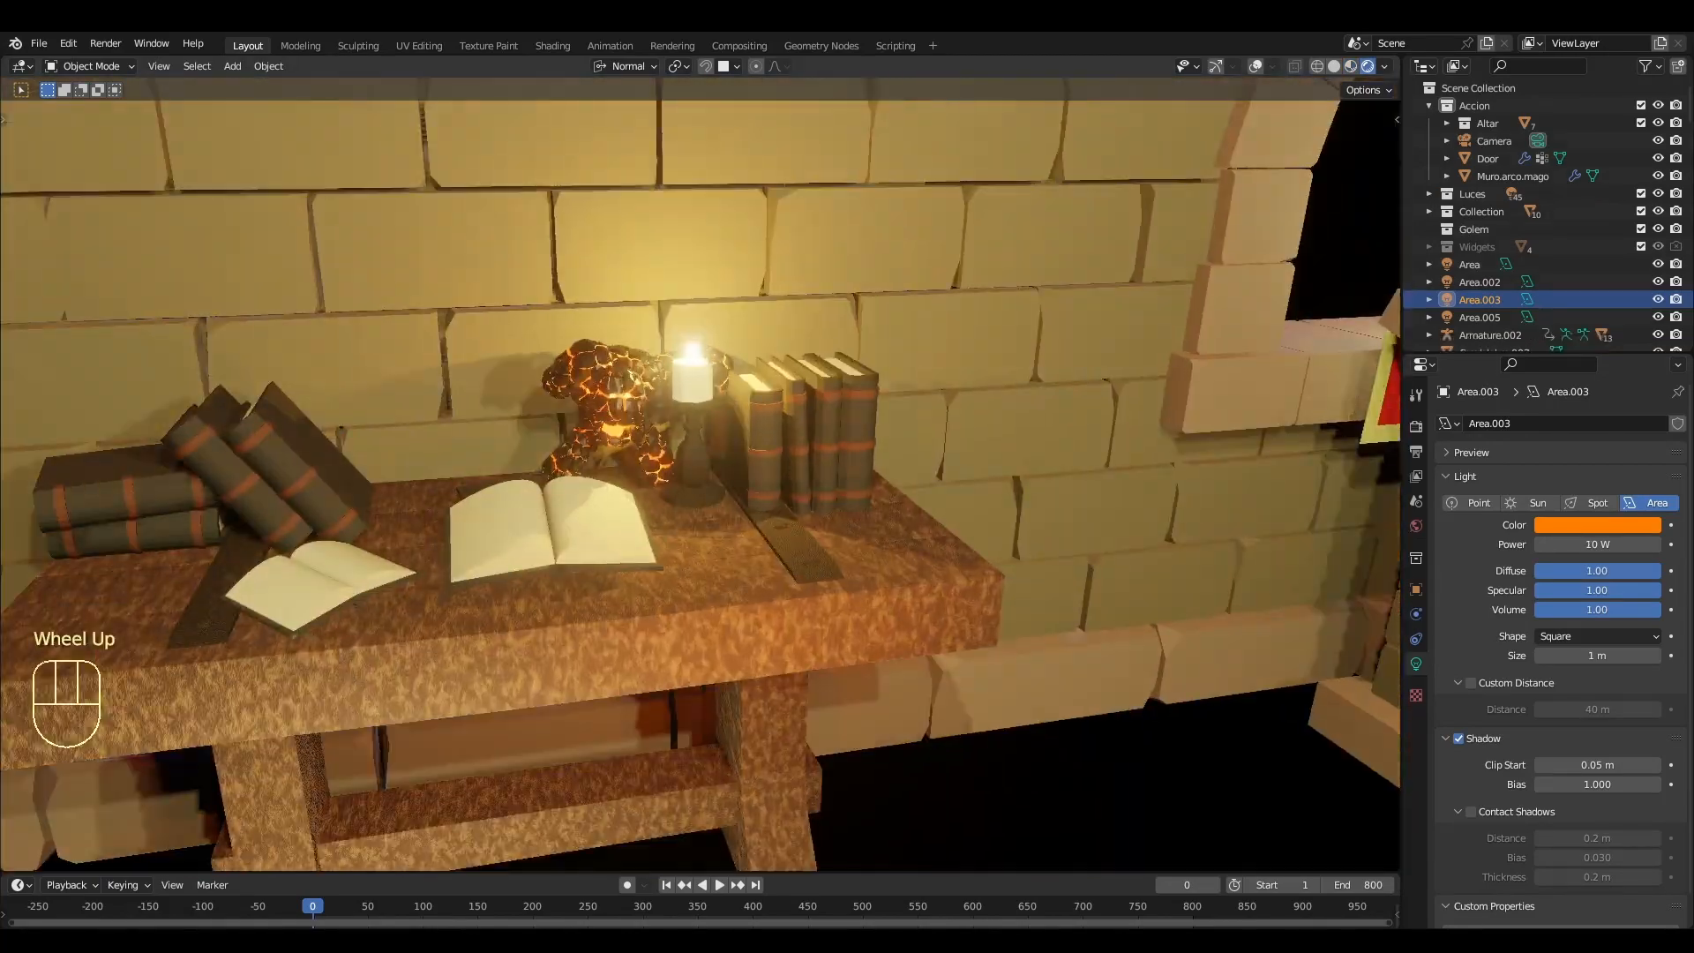
Select the candlestick in the rendered scene and frame the view on it for a close look.
scroll(630, 316, up, 1)
middle_drag(627, 314, 912, 402)
scroll(630, 316, up, 3)
click(834, 452)
key(KP_Decimal)
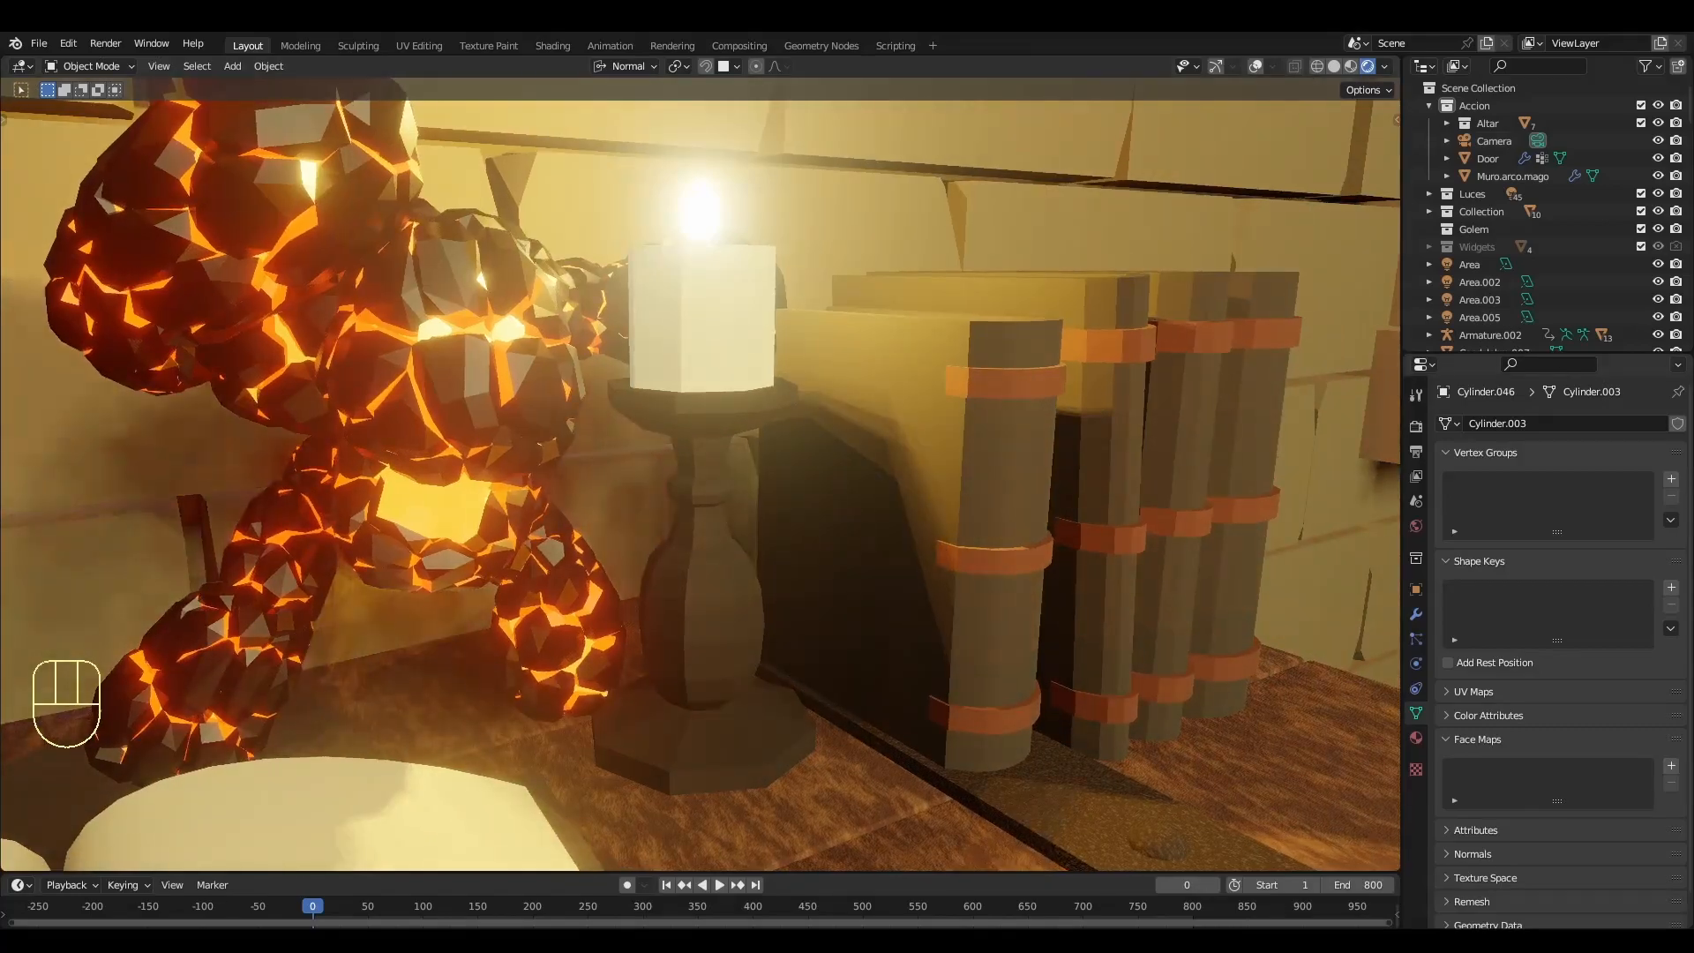